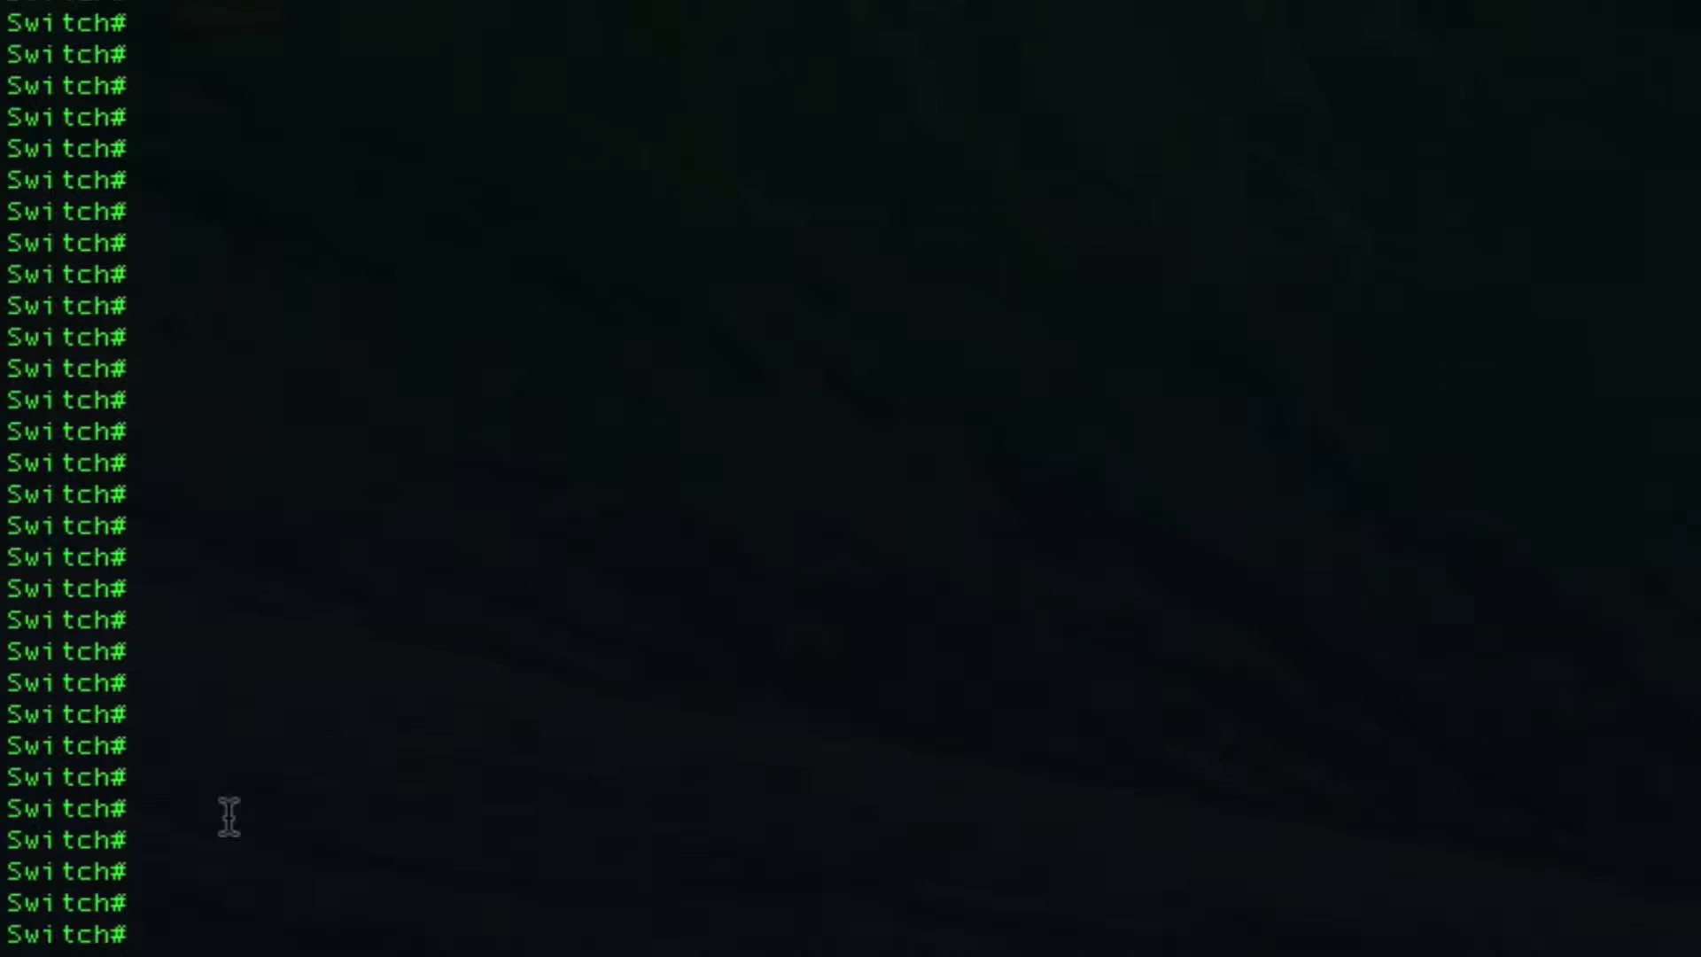
Run 'sh int des' and highlight Gi0/10 and Gi0/11 as the ports that are up.
type("sh int des")
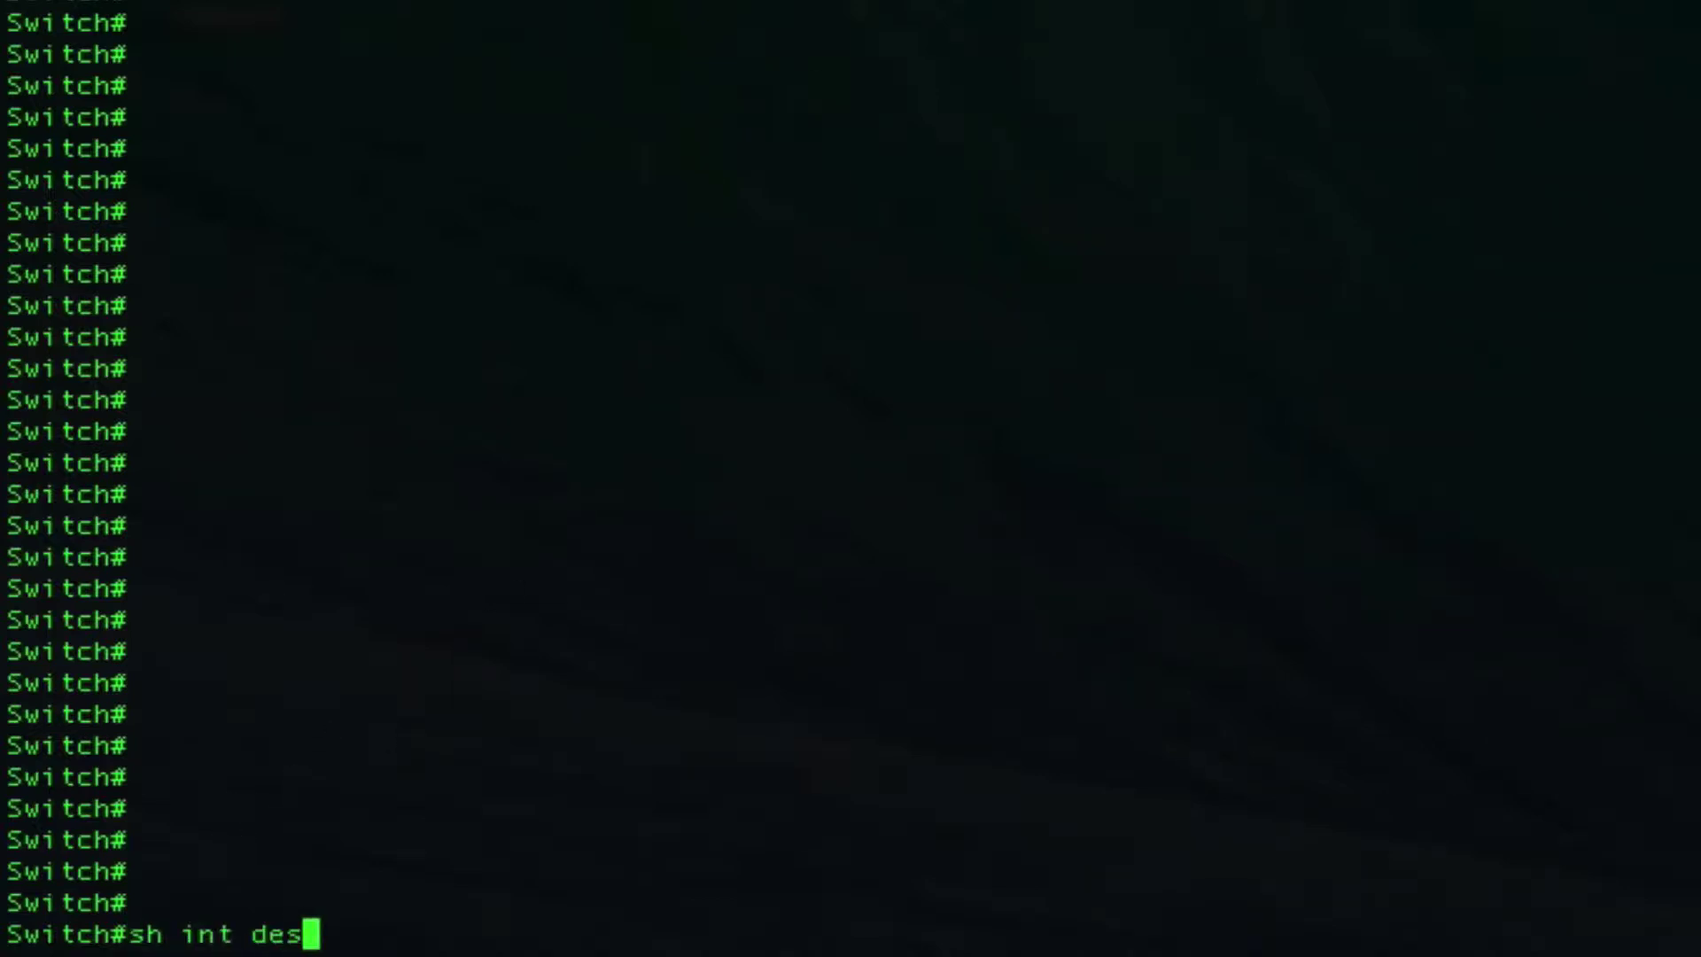
key("Return")
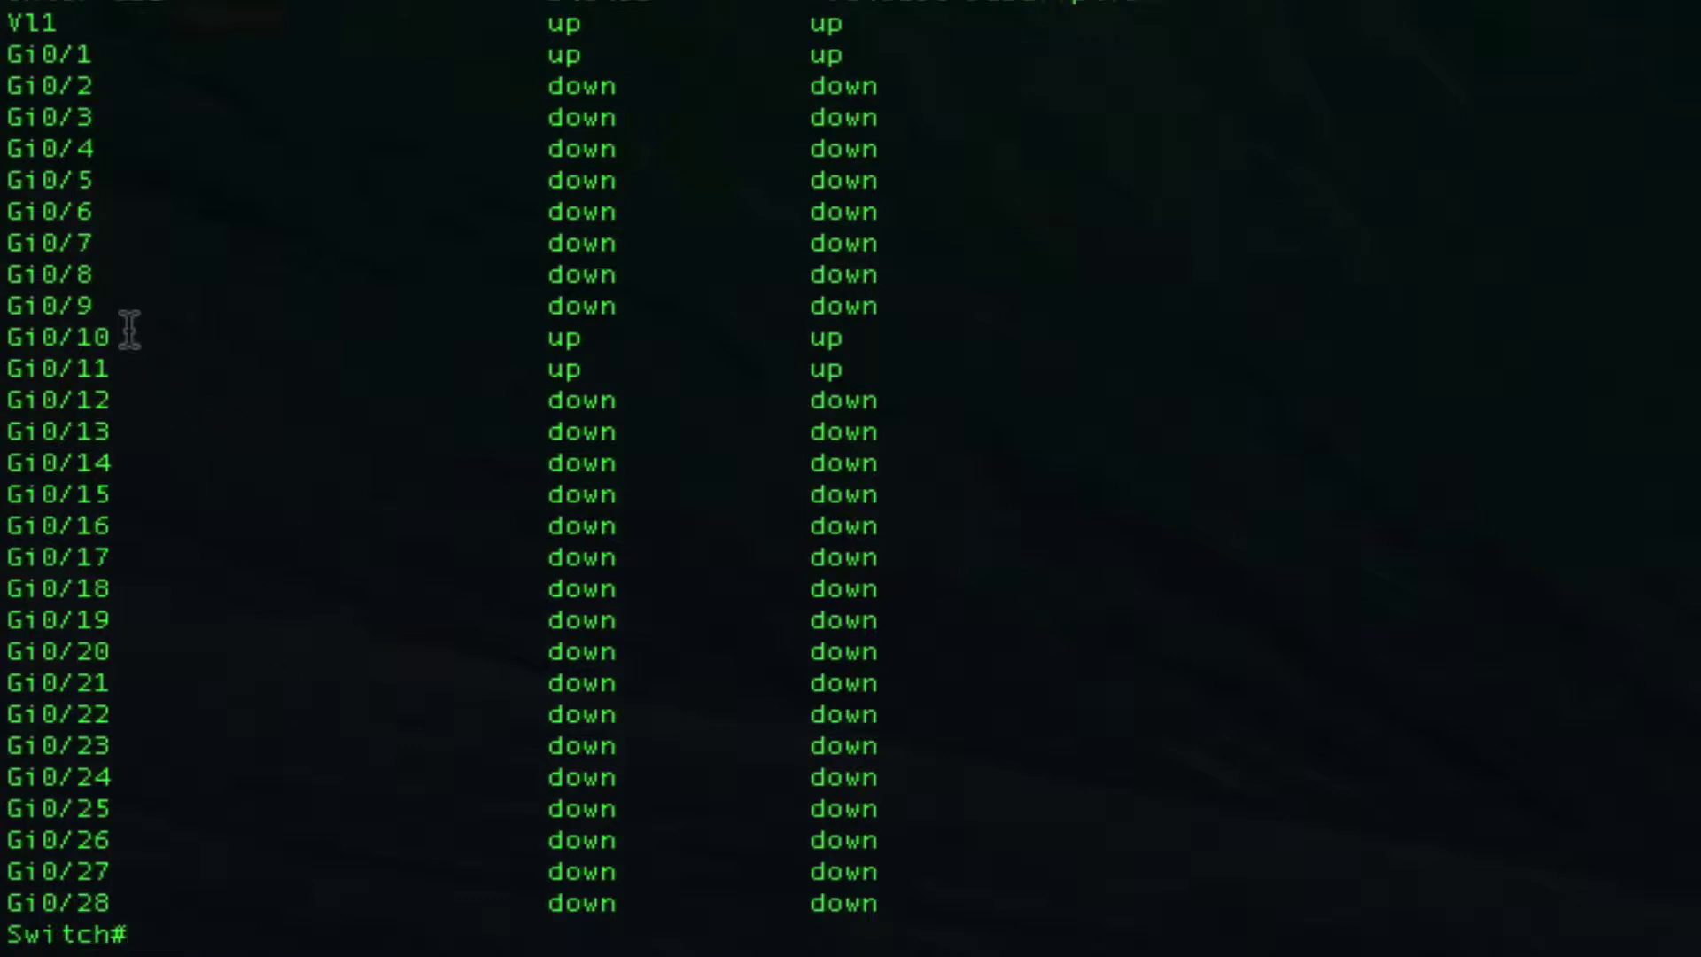
left_click_drag(127, 336, 24, 336)
left_click_drag(119, 368, 11, 369)
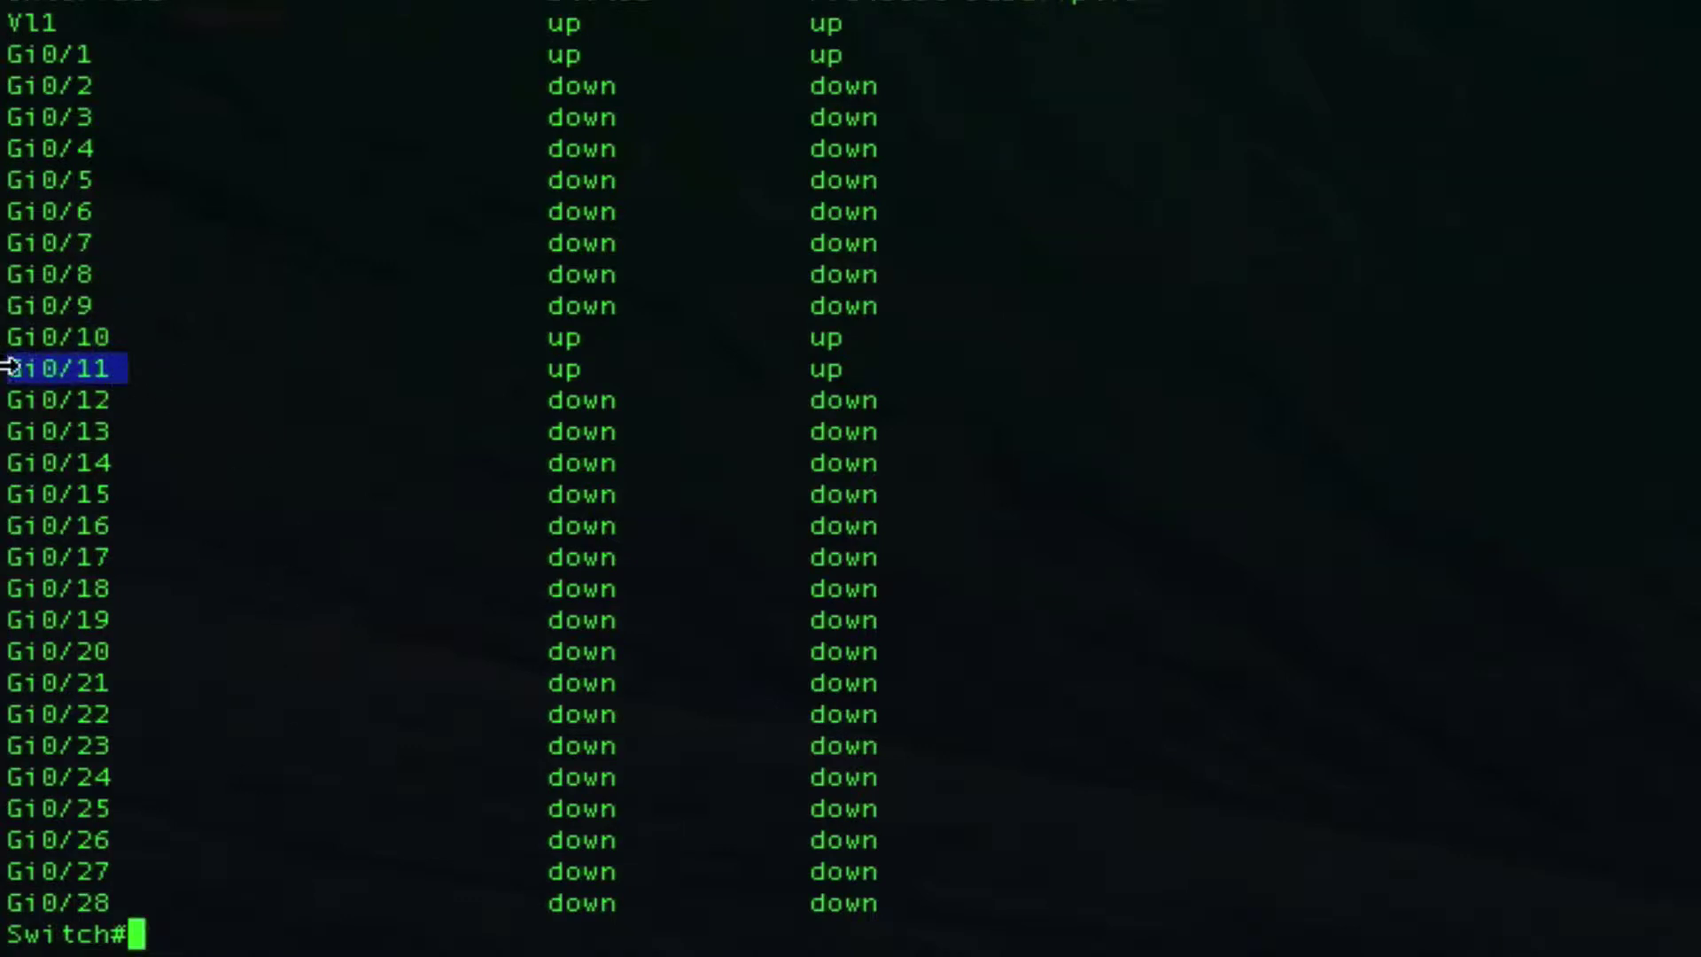
left_click(291, 935)
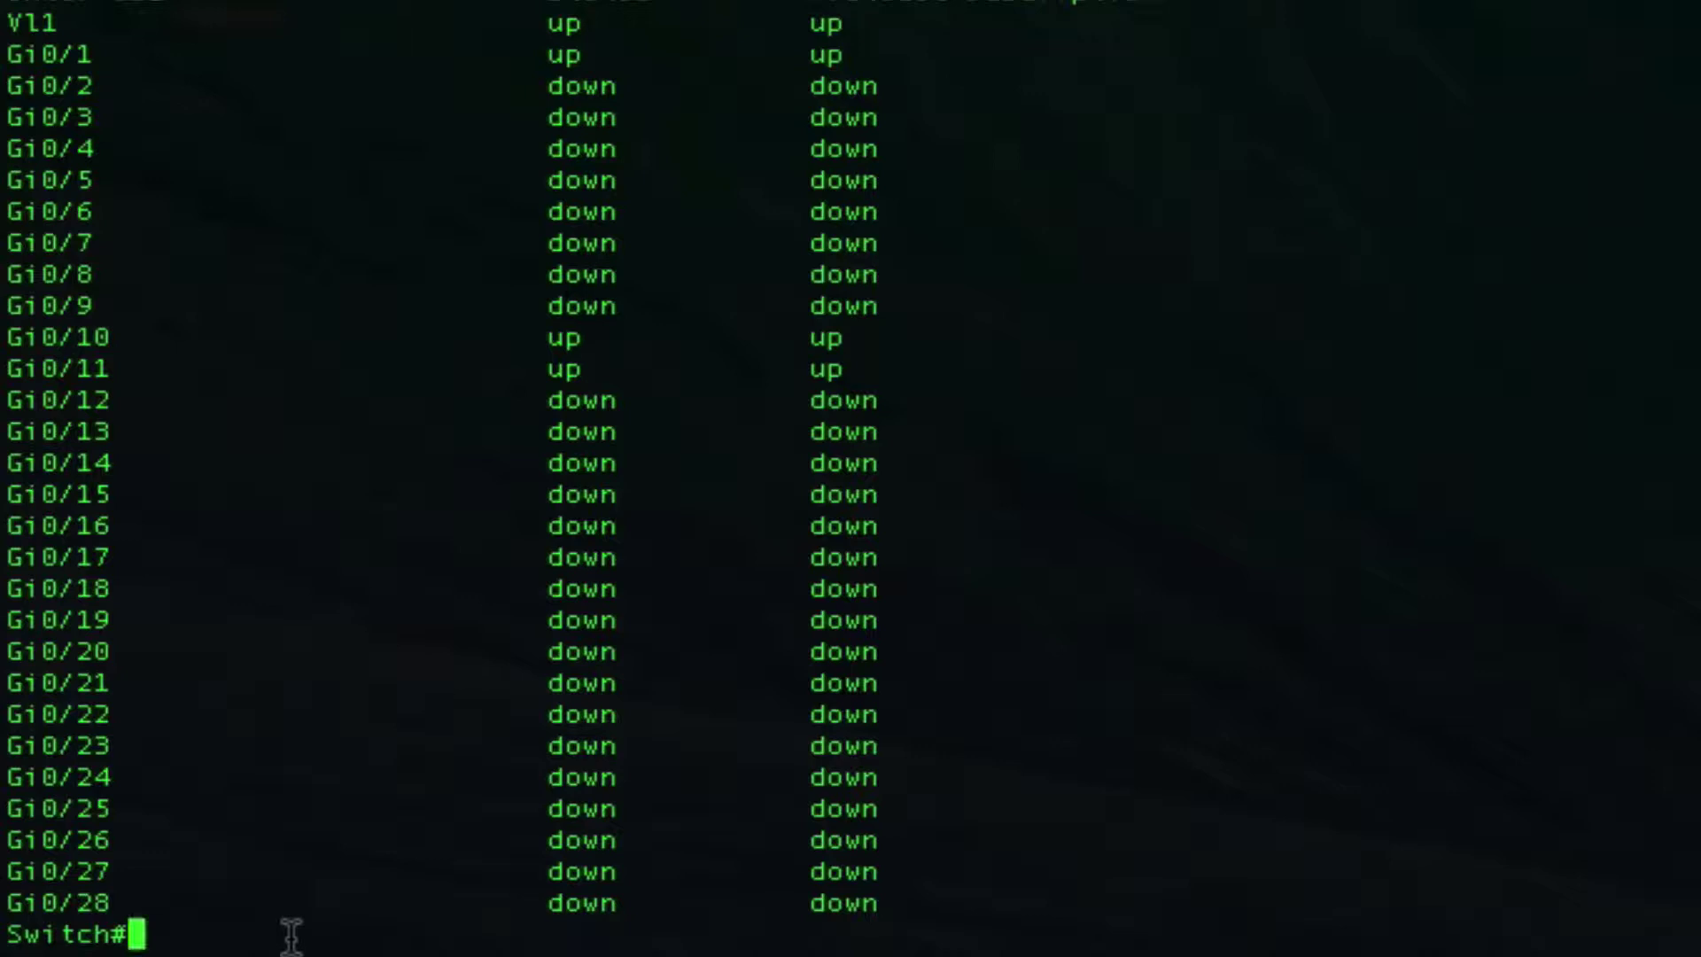
Configure ports Gi0/10-11 together as dot1q trunks in trunk mode.
type("conf t")
key("Return")
type("int r")
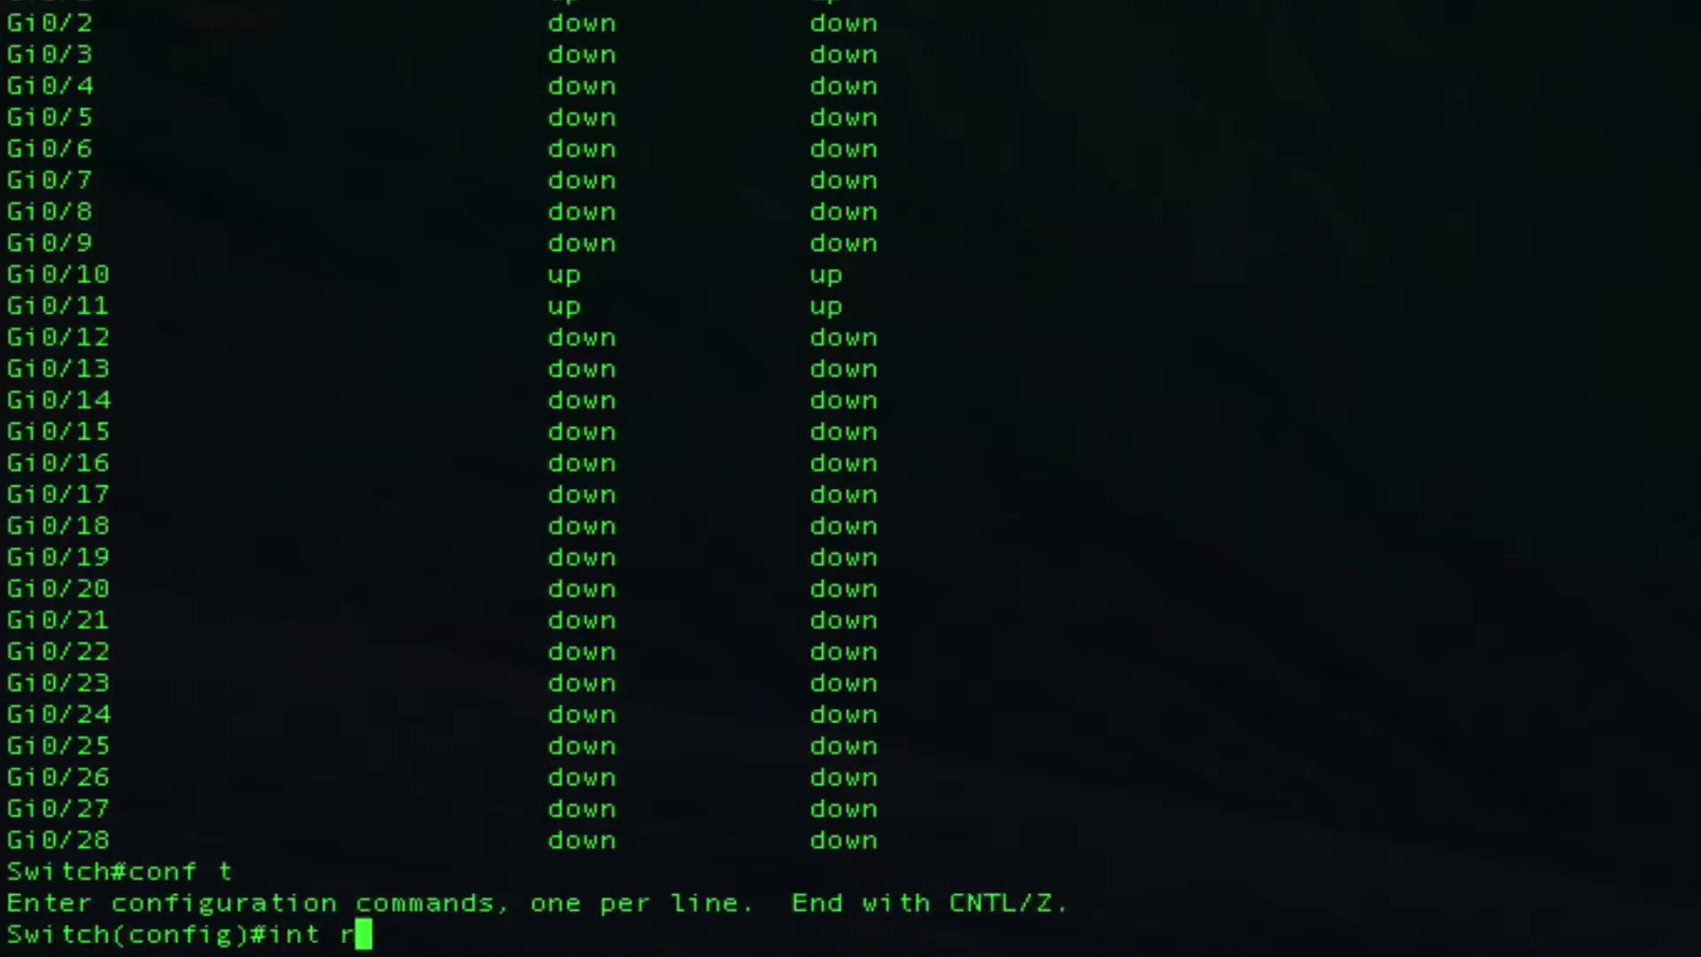
type("an gi")
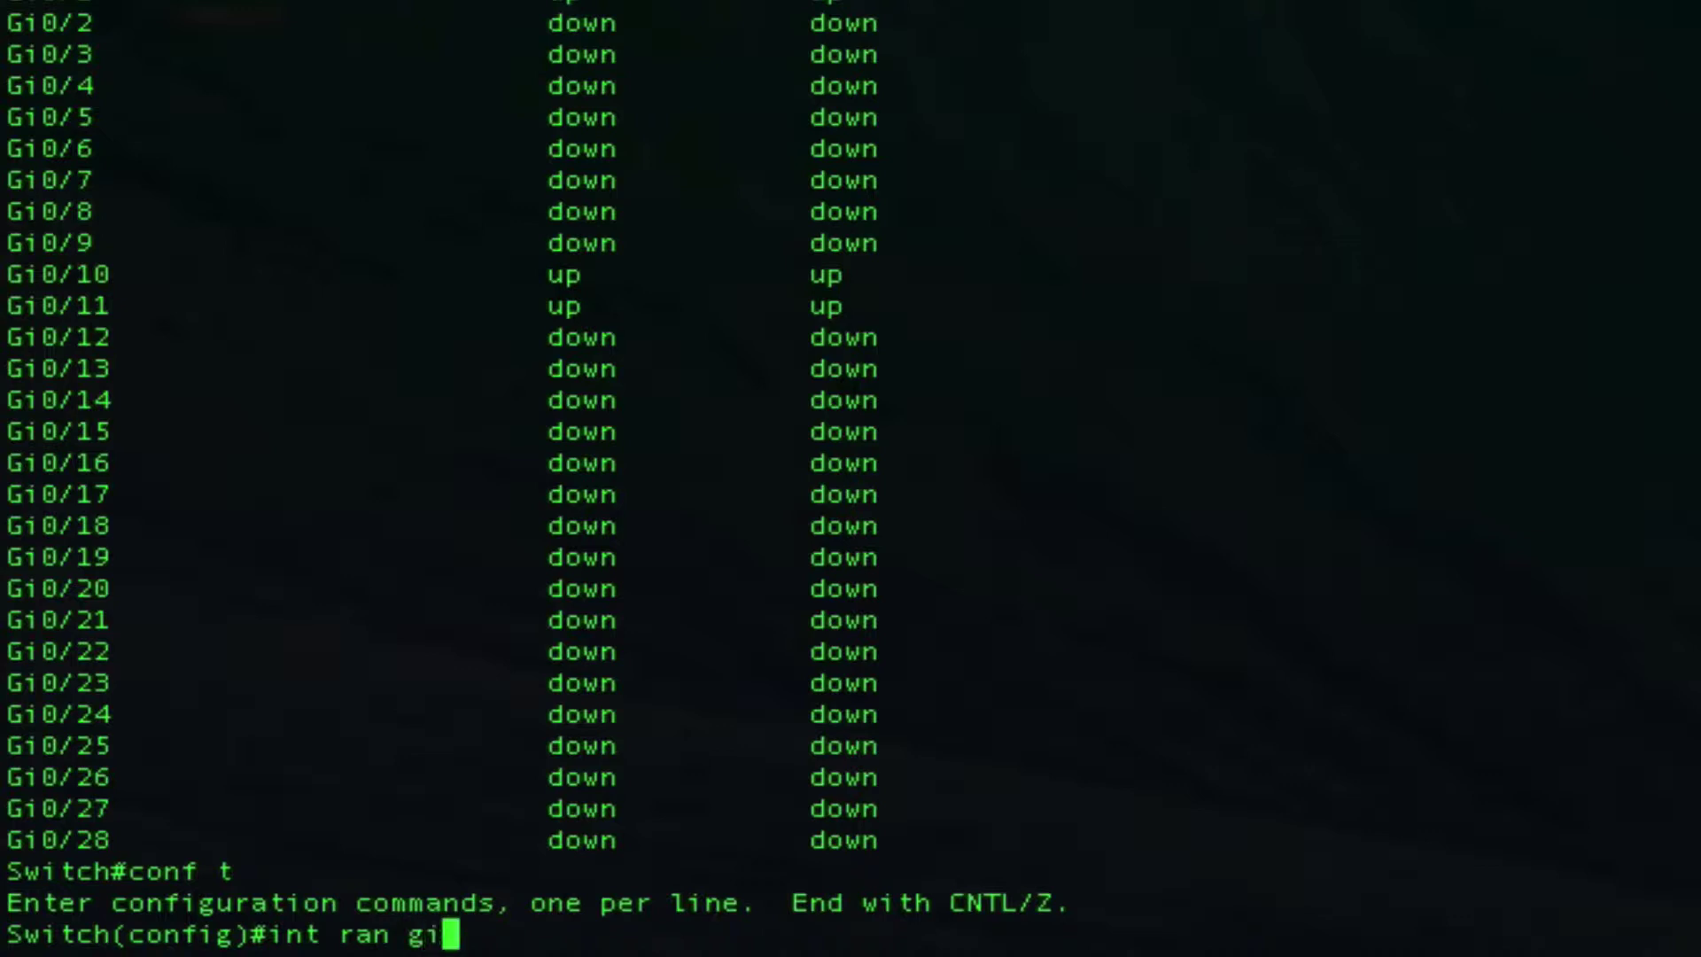
type("0/10-11")
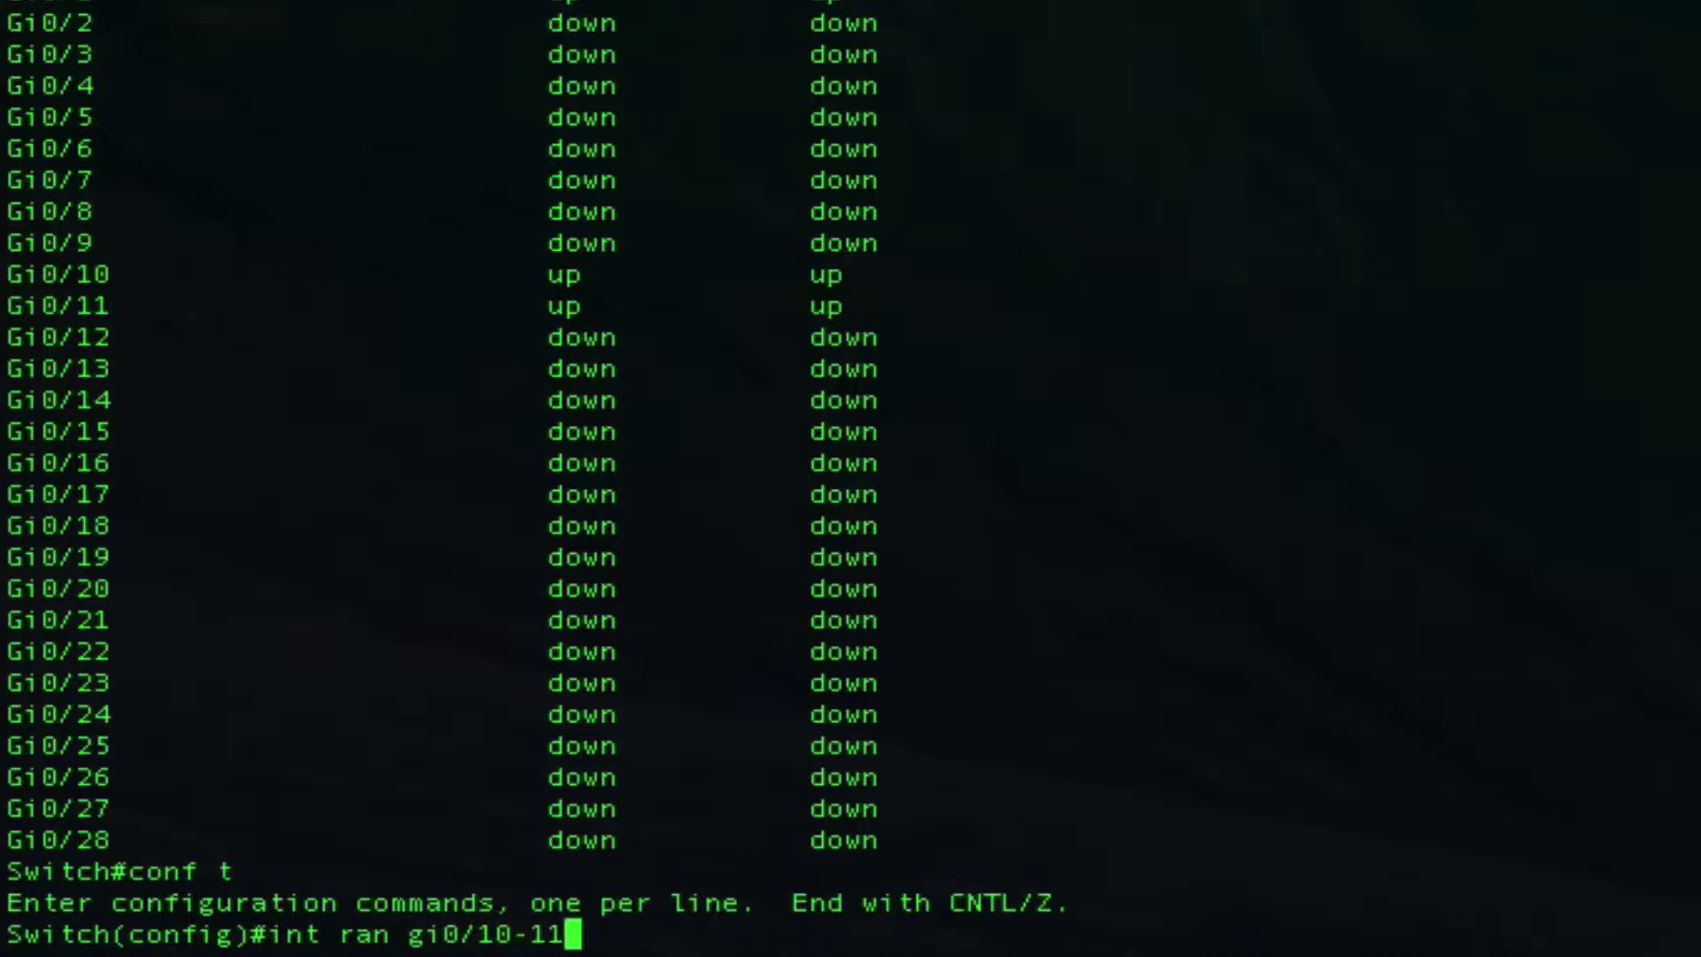
key("Return")
type("sw")
key("Return")
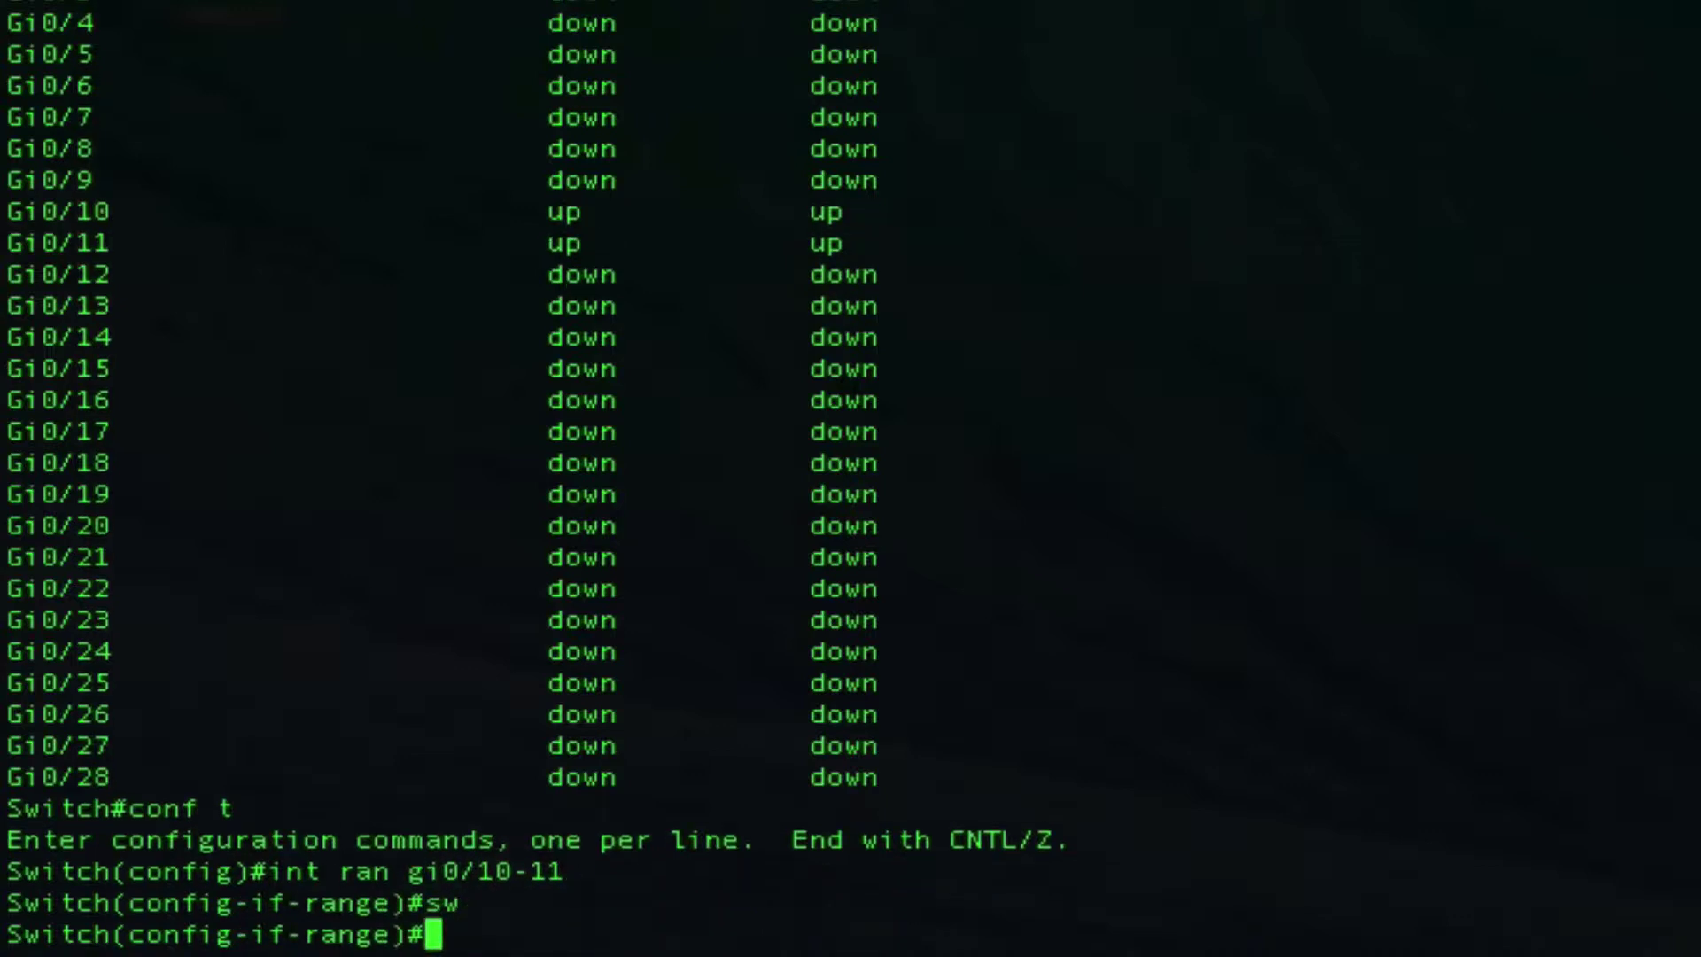
type("sw ")
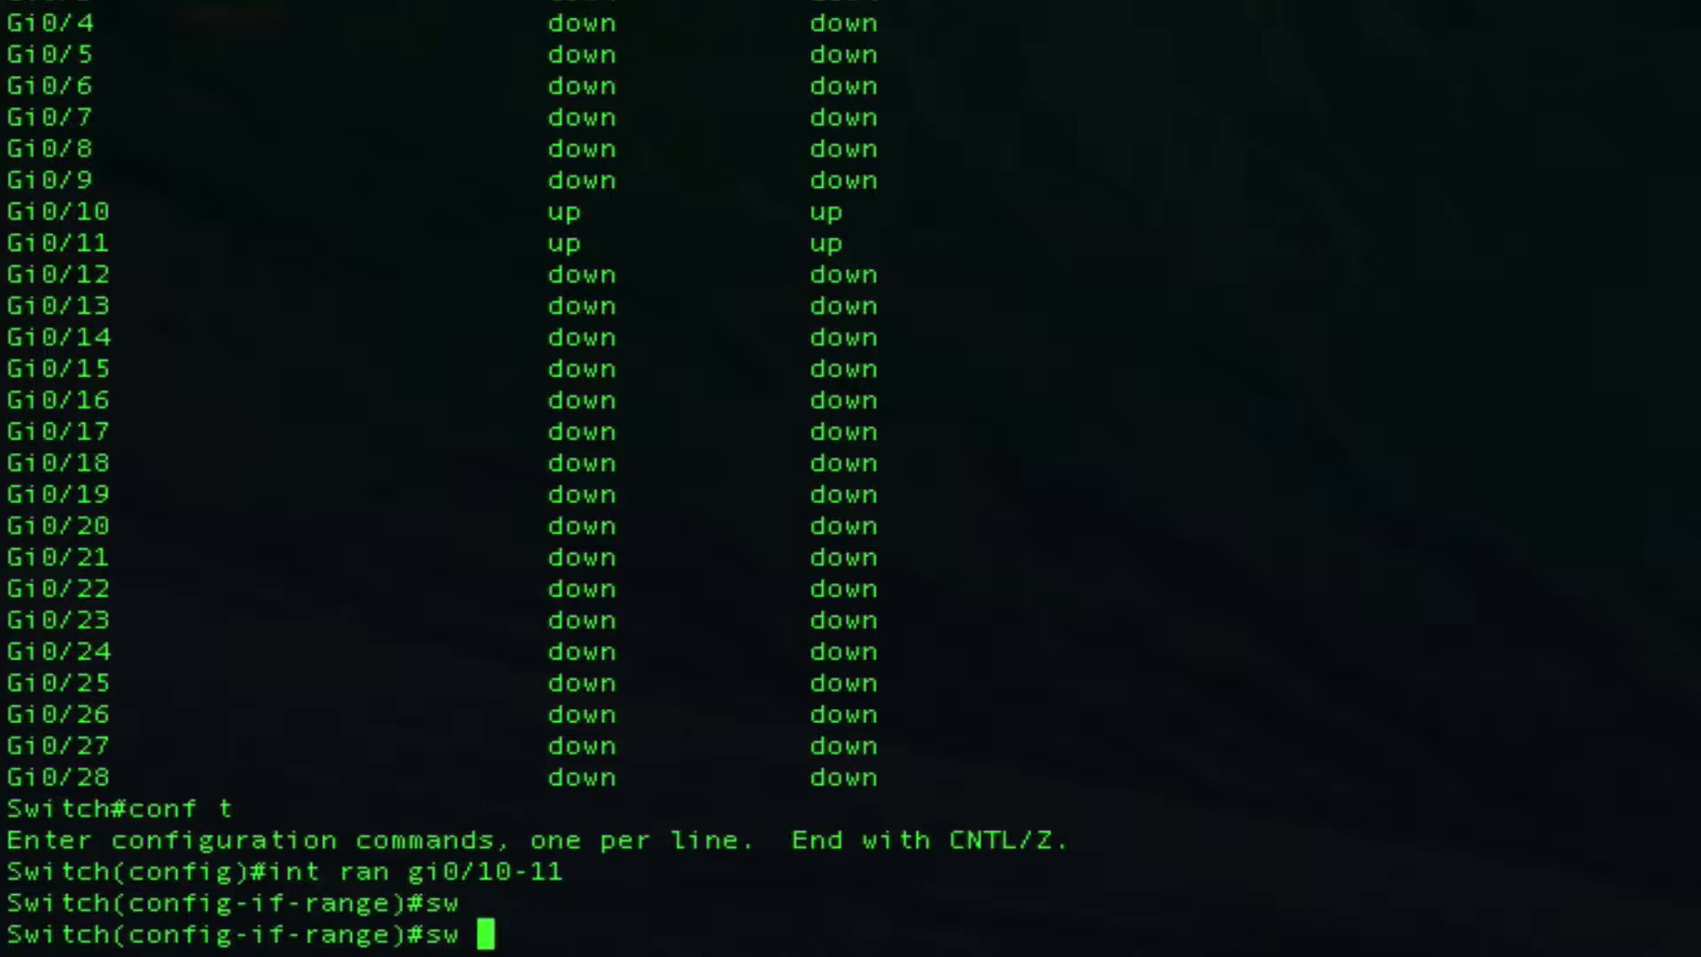
type("tr en do")
key("Return")
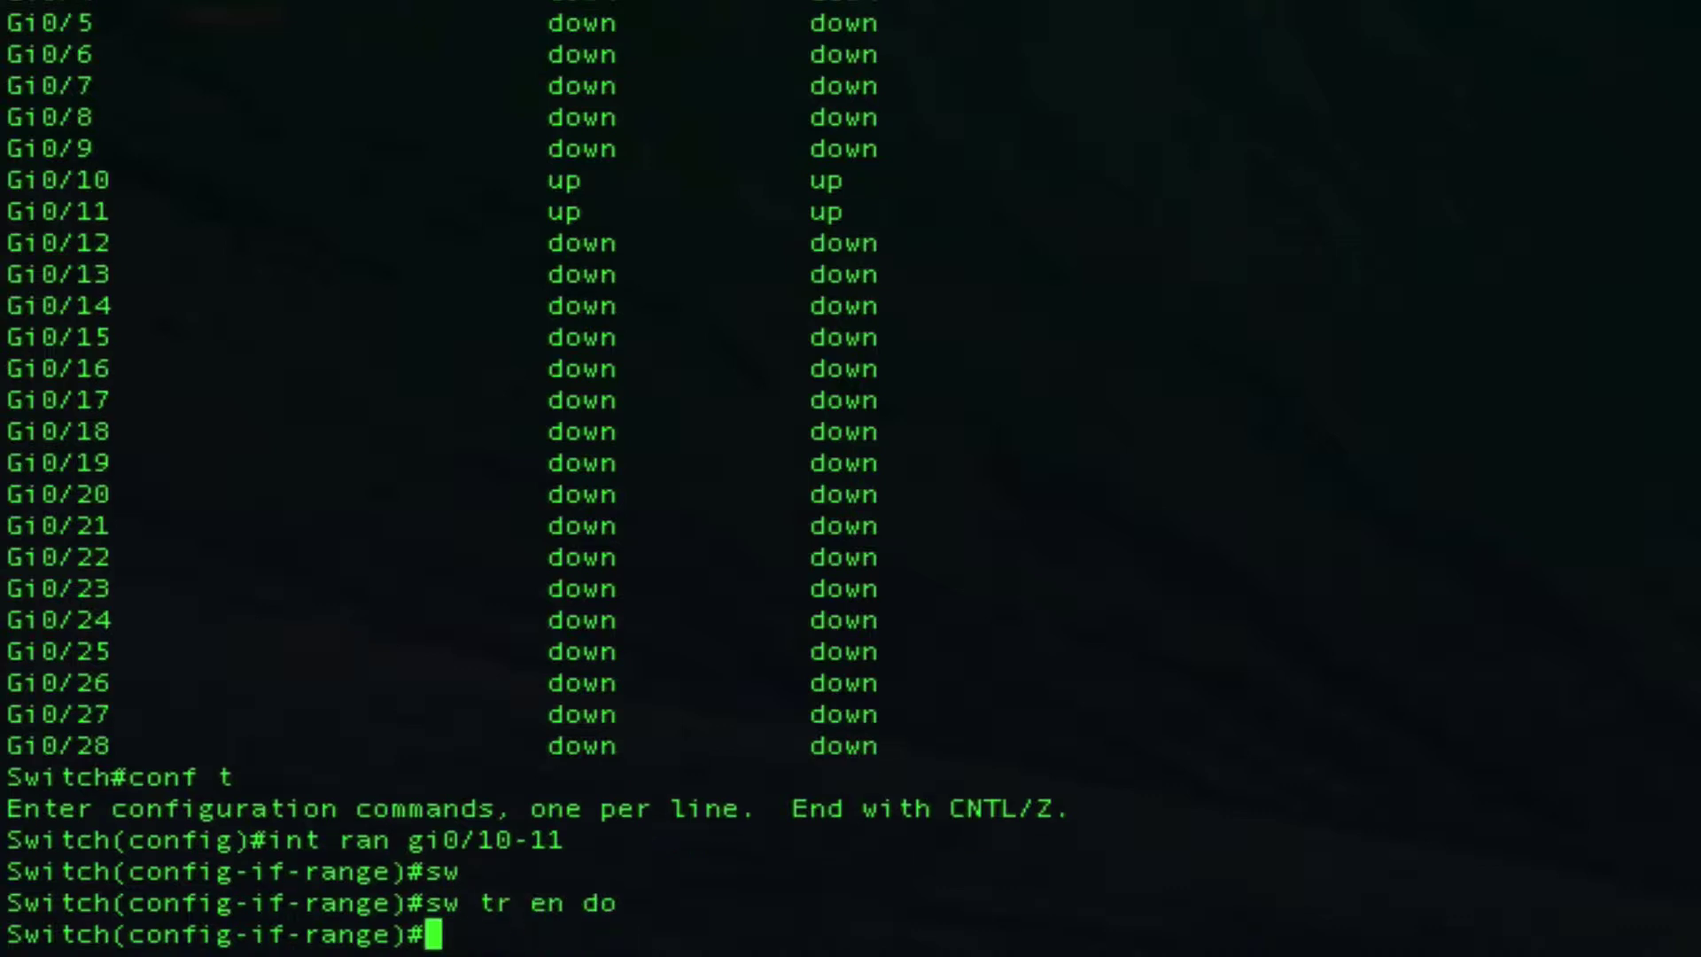
type("sw mo tru")
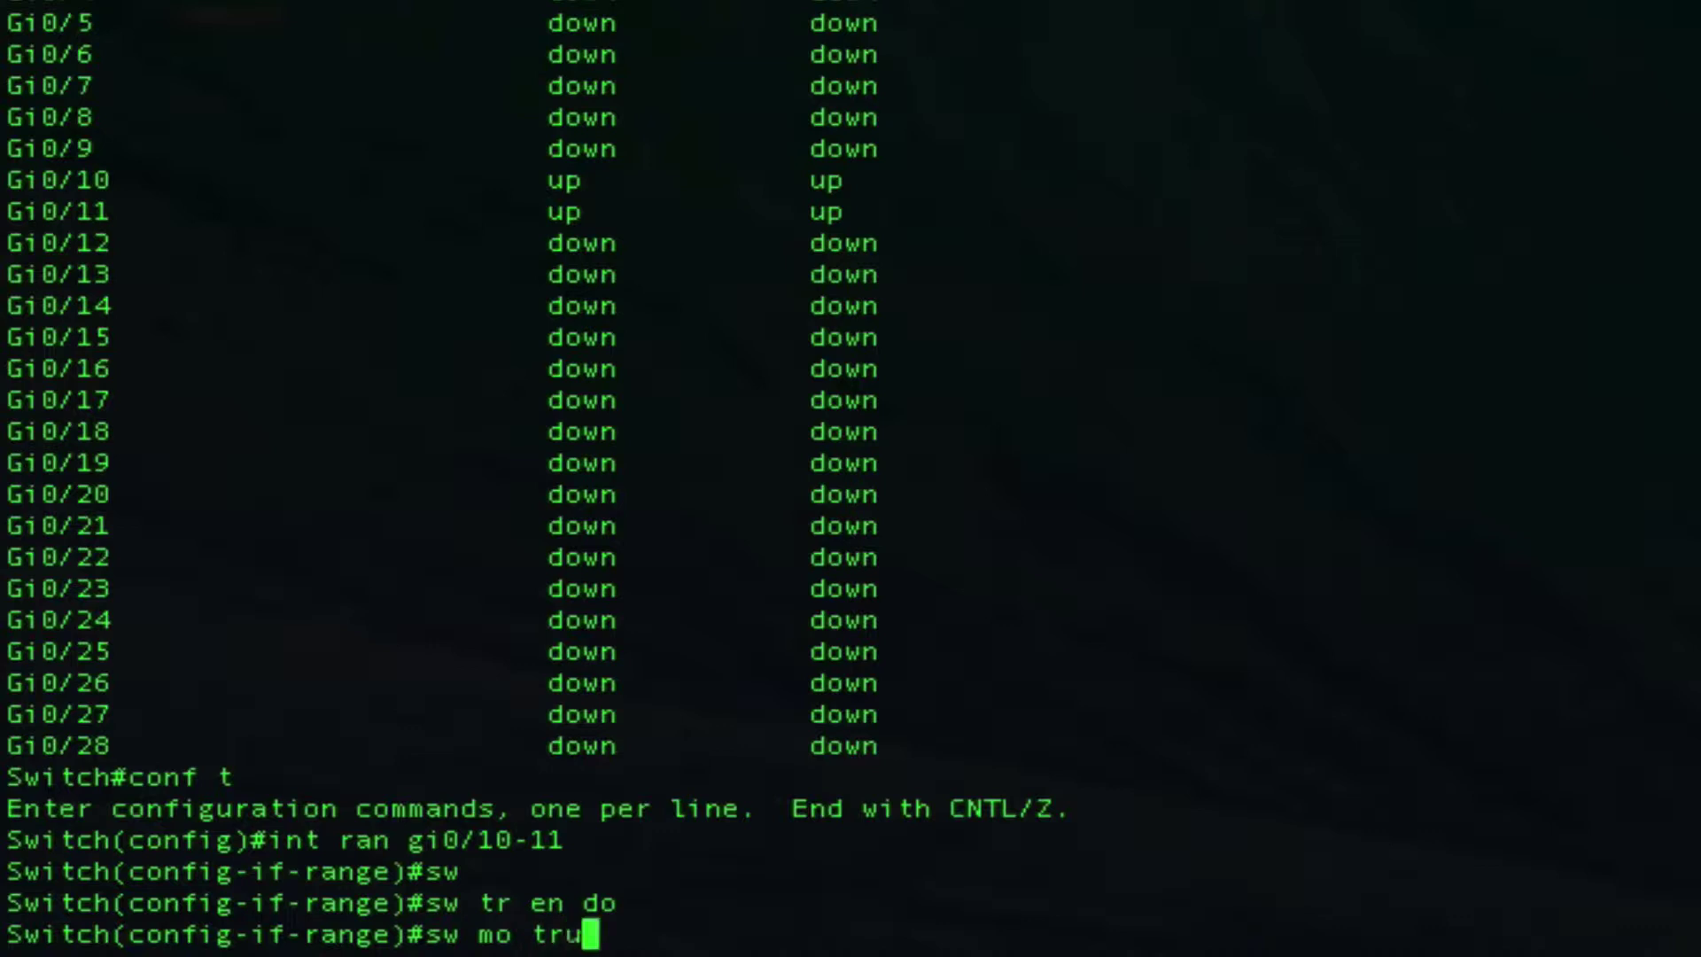
key("Return")
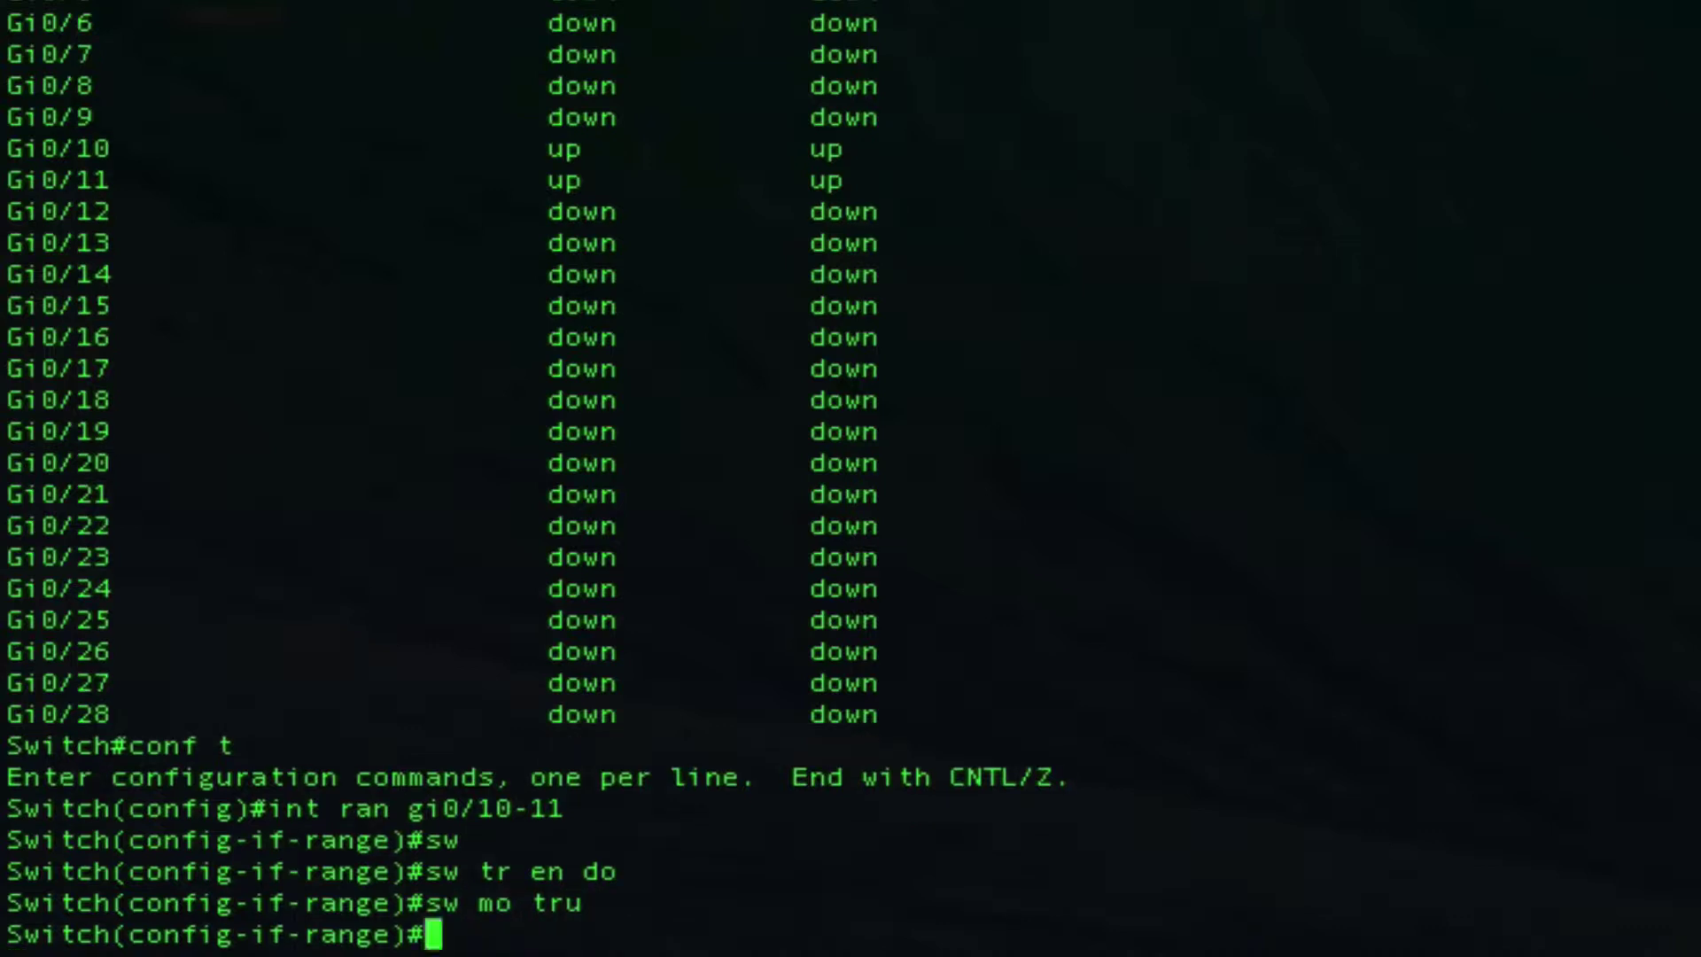
Bundle Gi0/10-11 into channel-group 1 in LACP active mode.
type("chan")
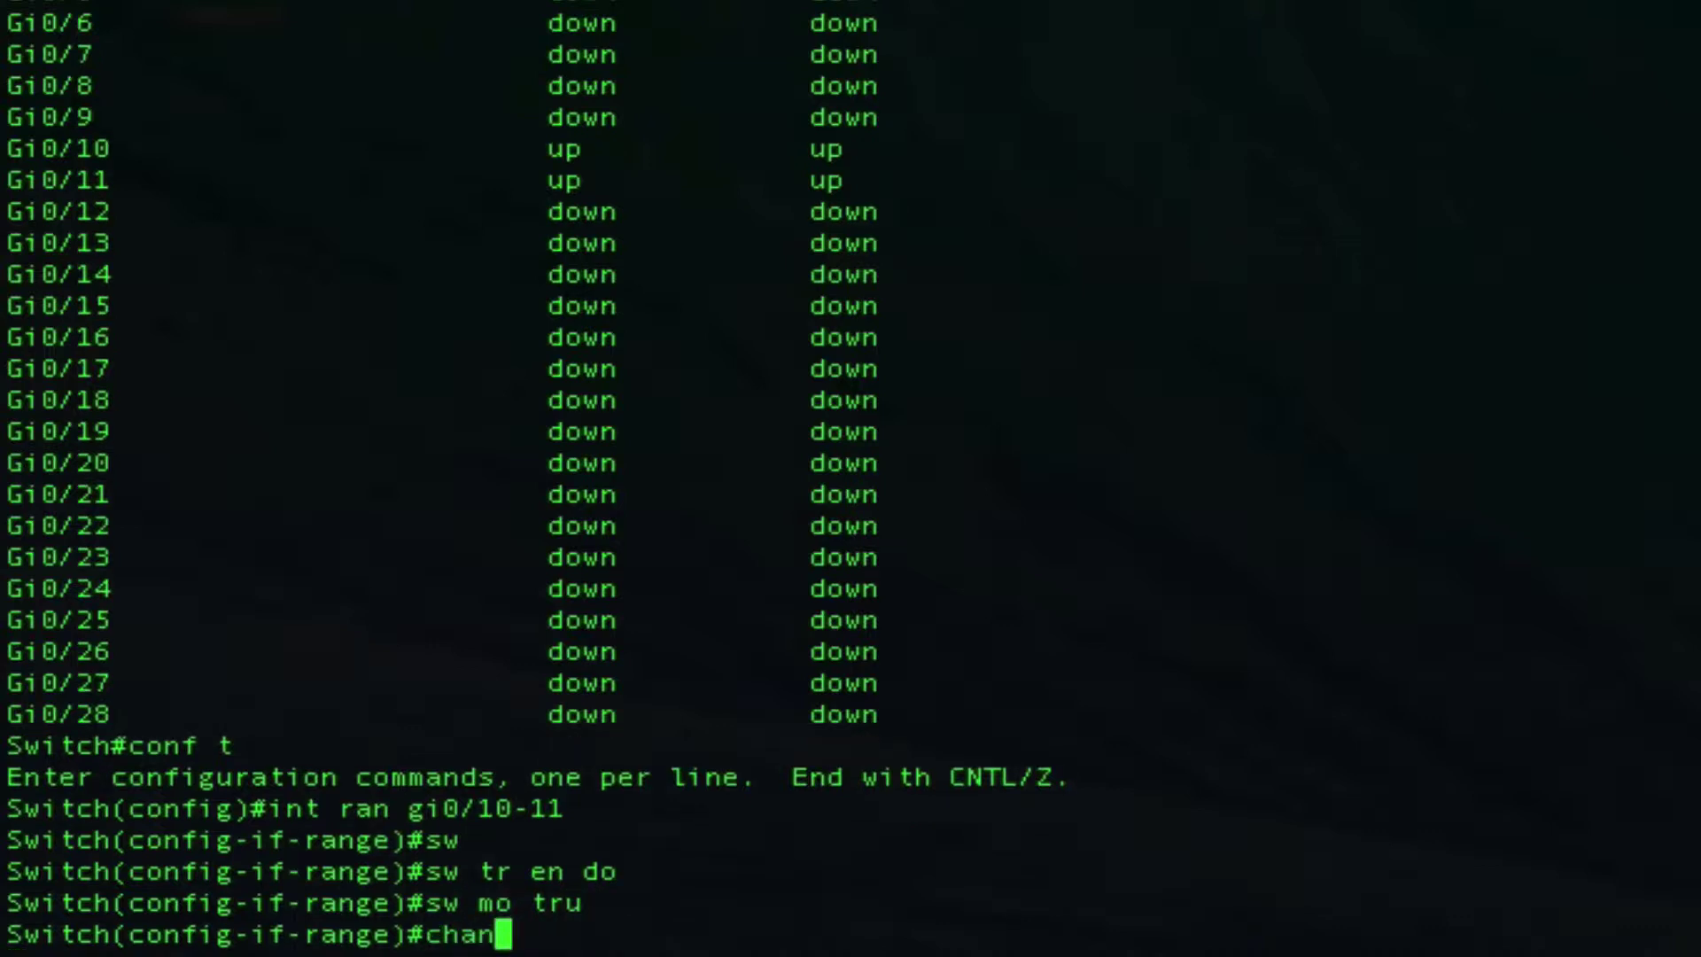
key("Tab")
type("gr")
key("Tab")
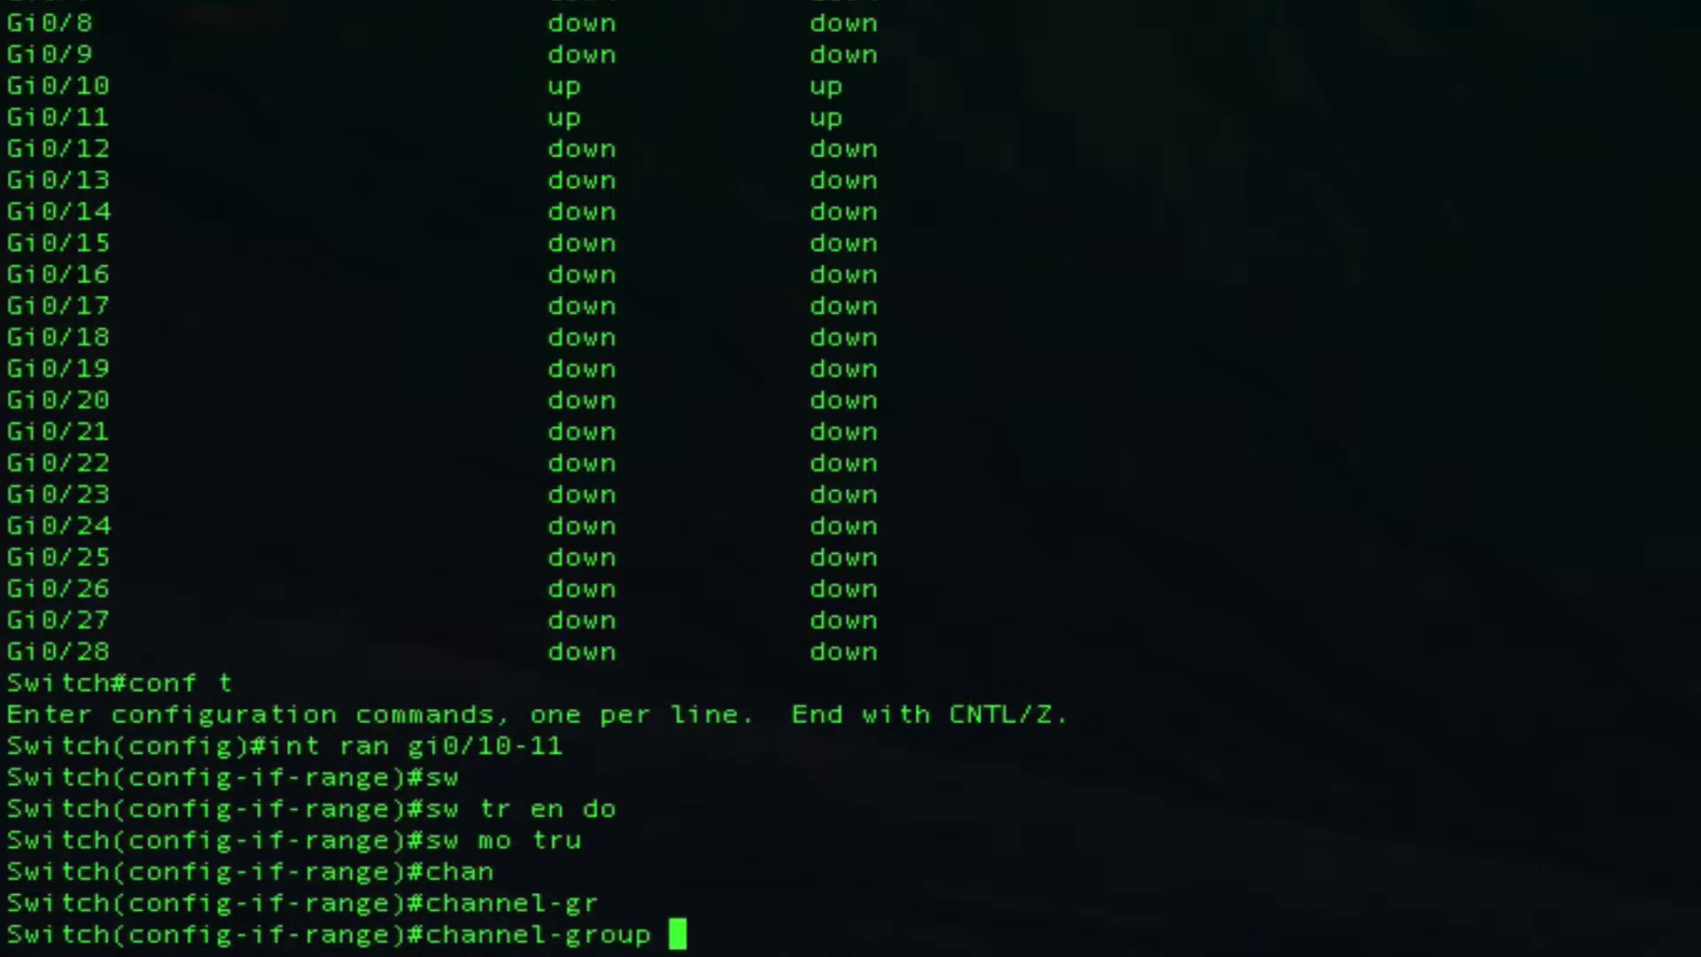
type("1 mode a")
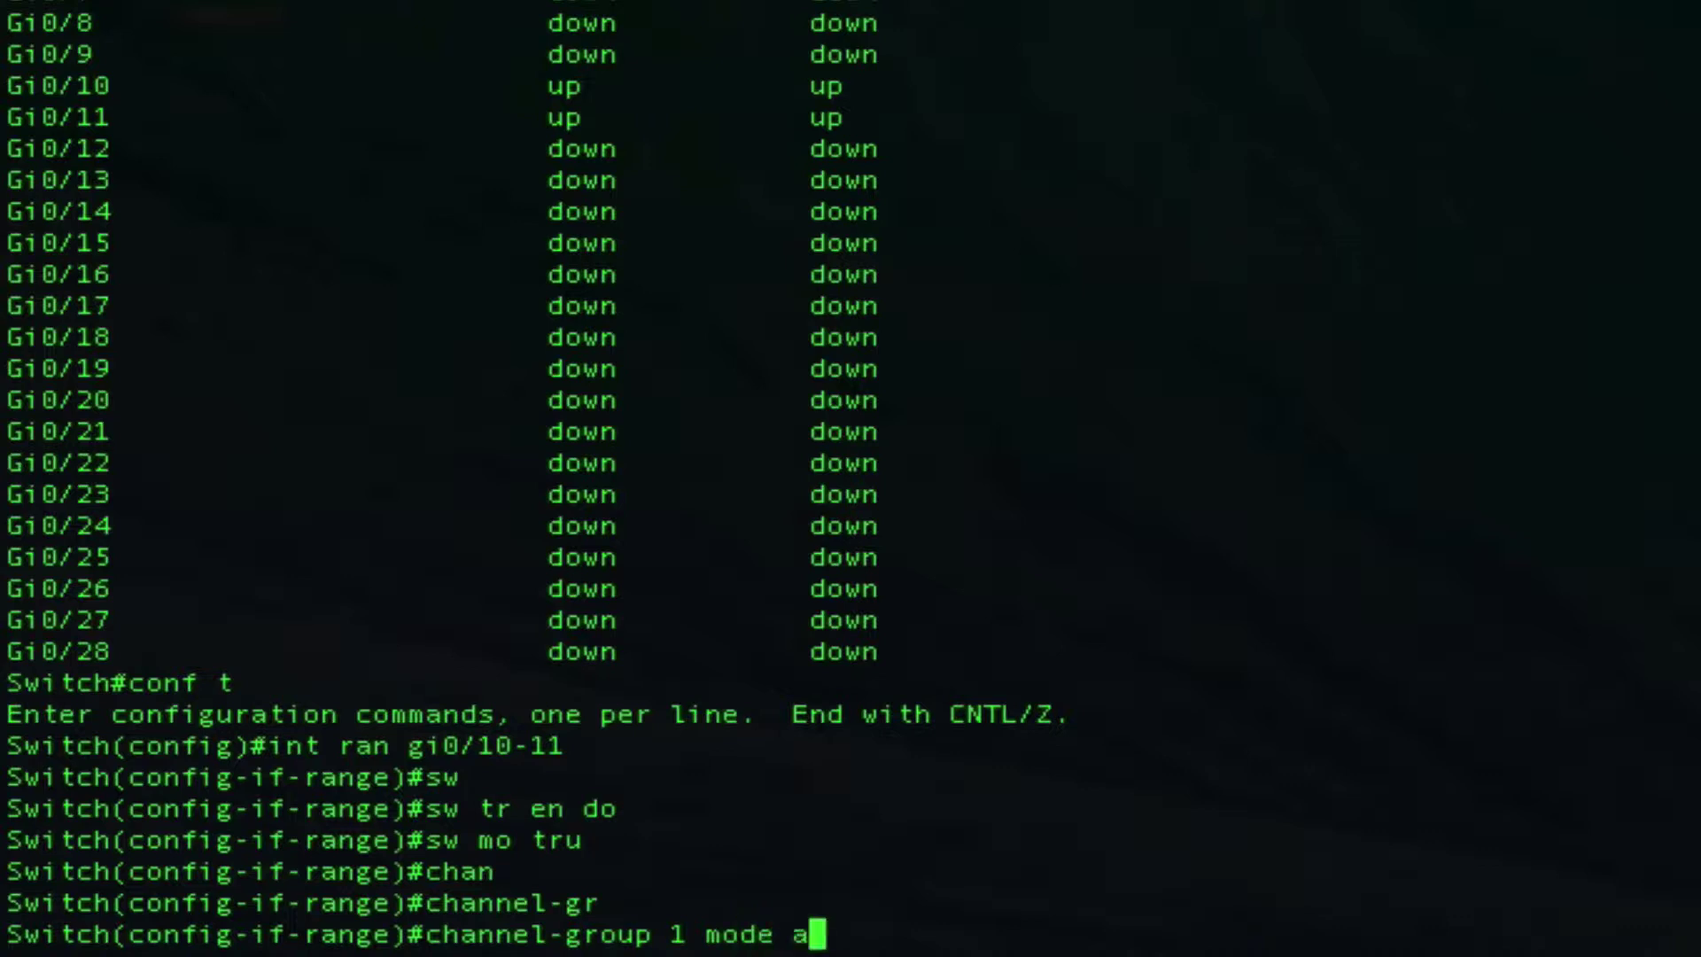
type("ctice")
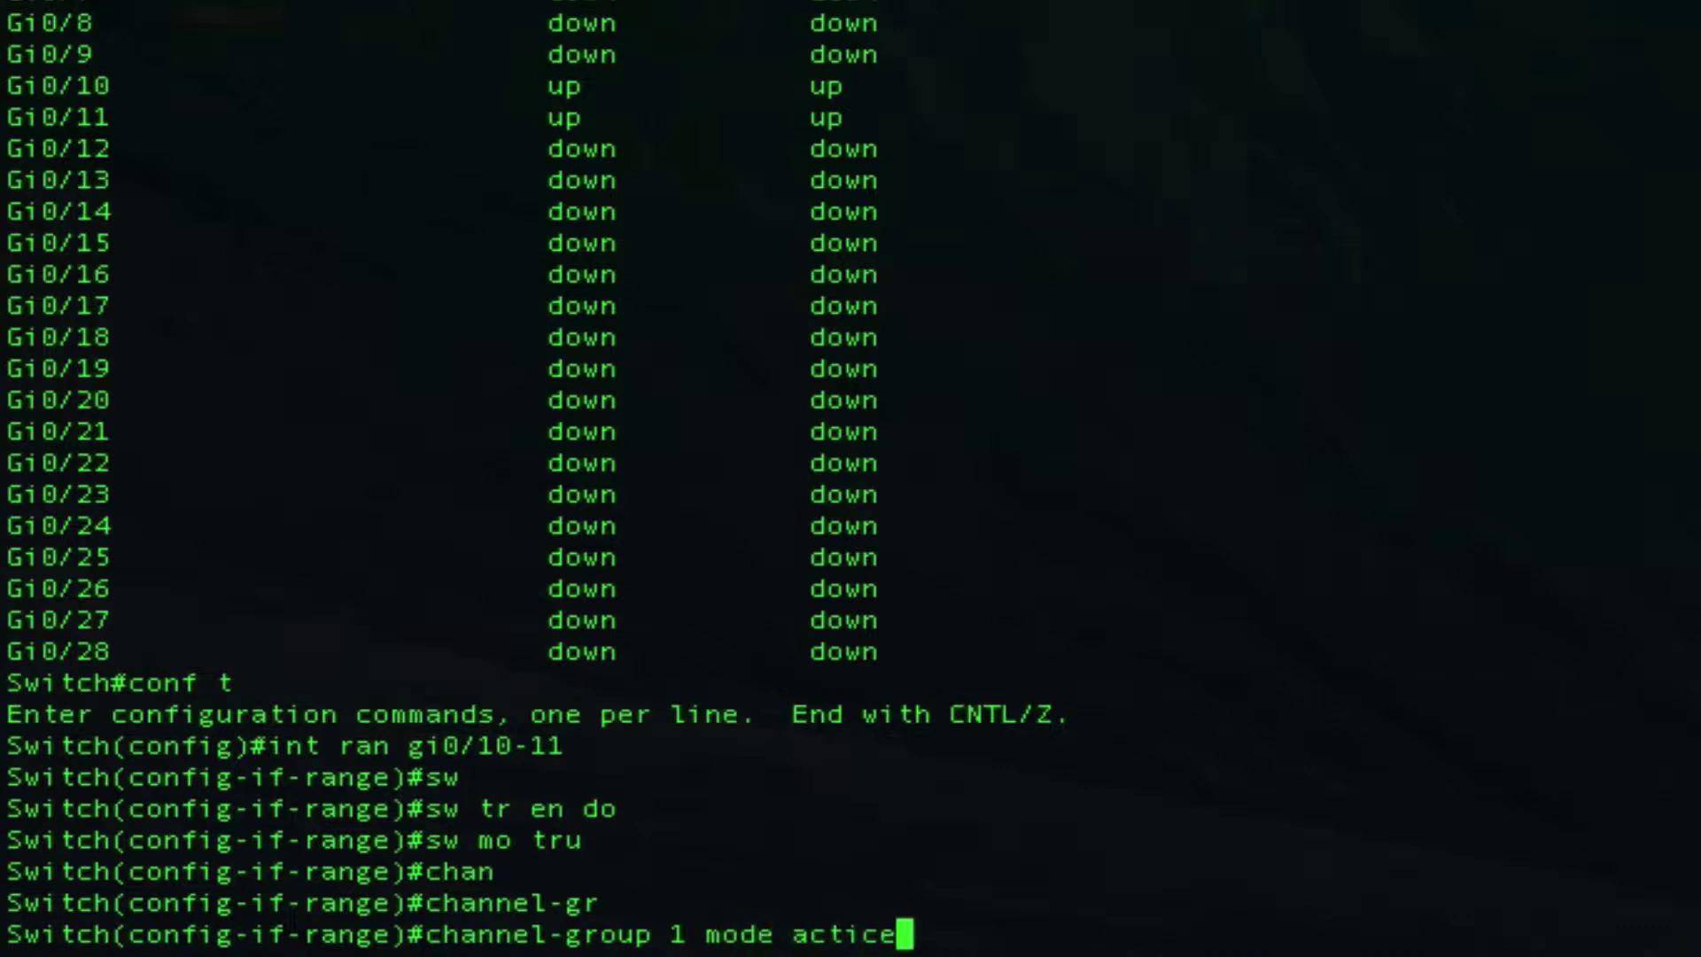
key("BackSpace")
key("BackSpace")
key("BackSpace")
key("BackSpace")
type("tive")
key("Return")
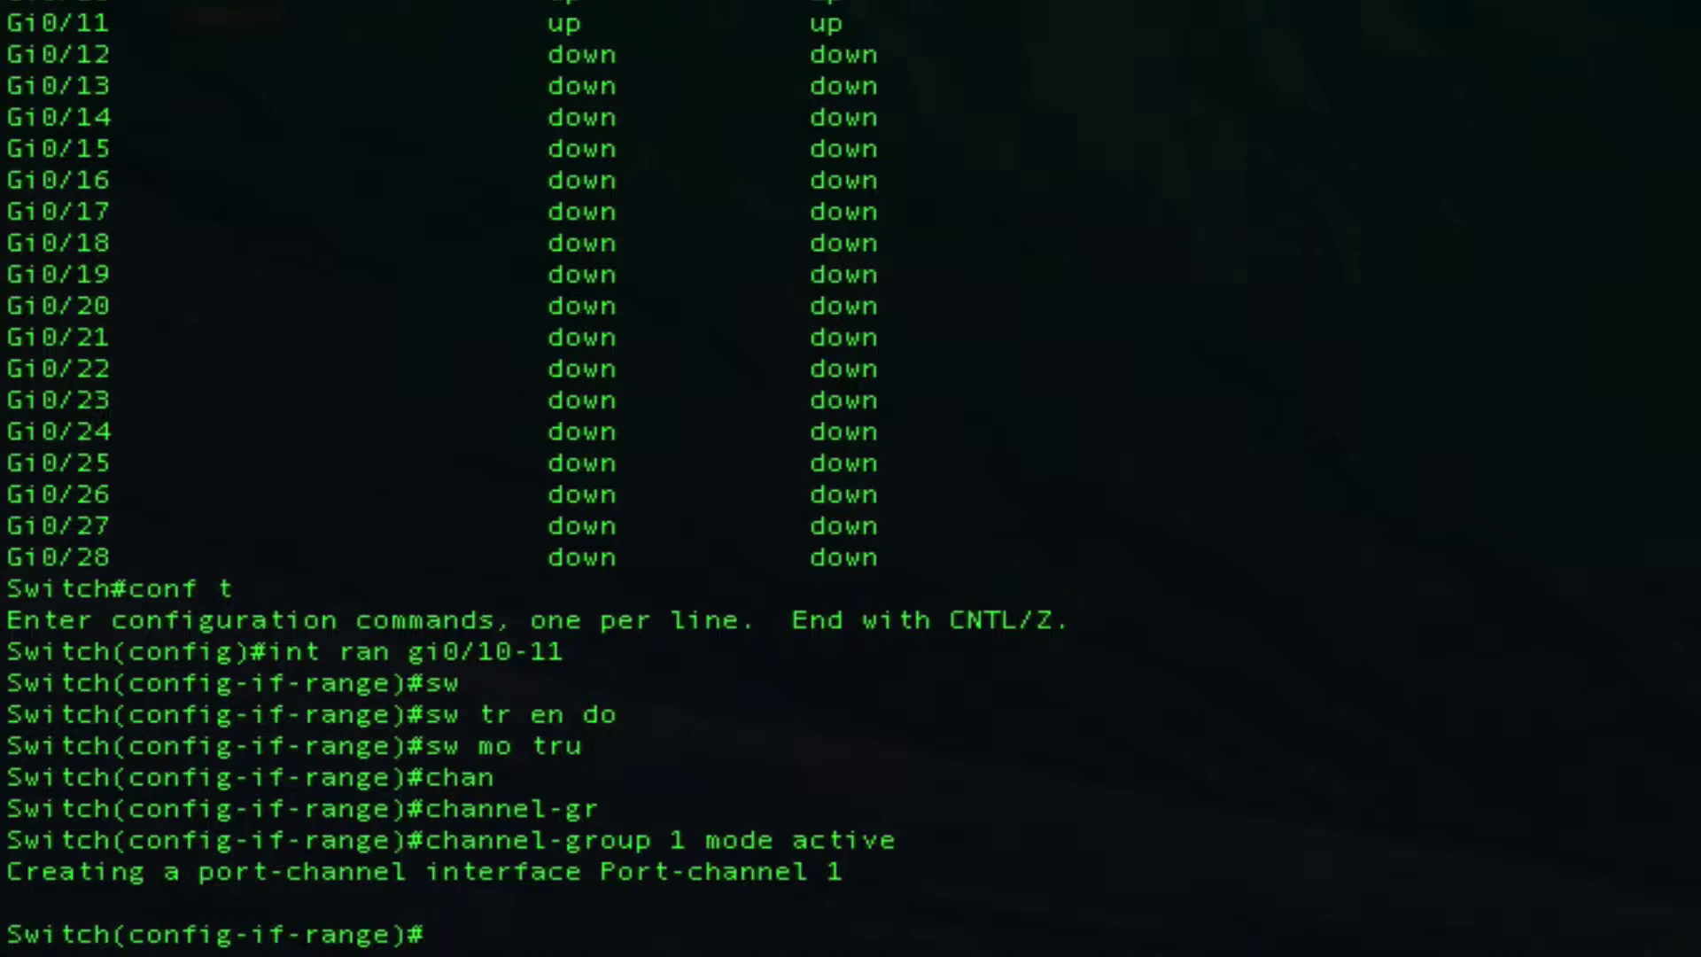
Run 'do sh int de' and highlight the new Po1 entry, currently down.
type("do sh int de")
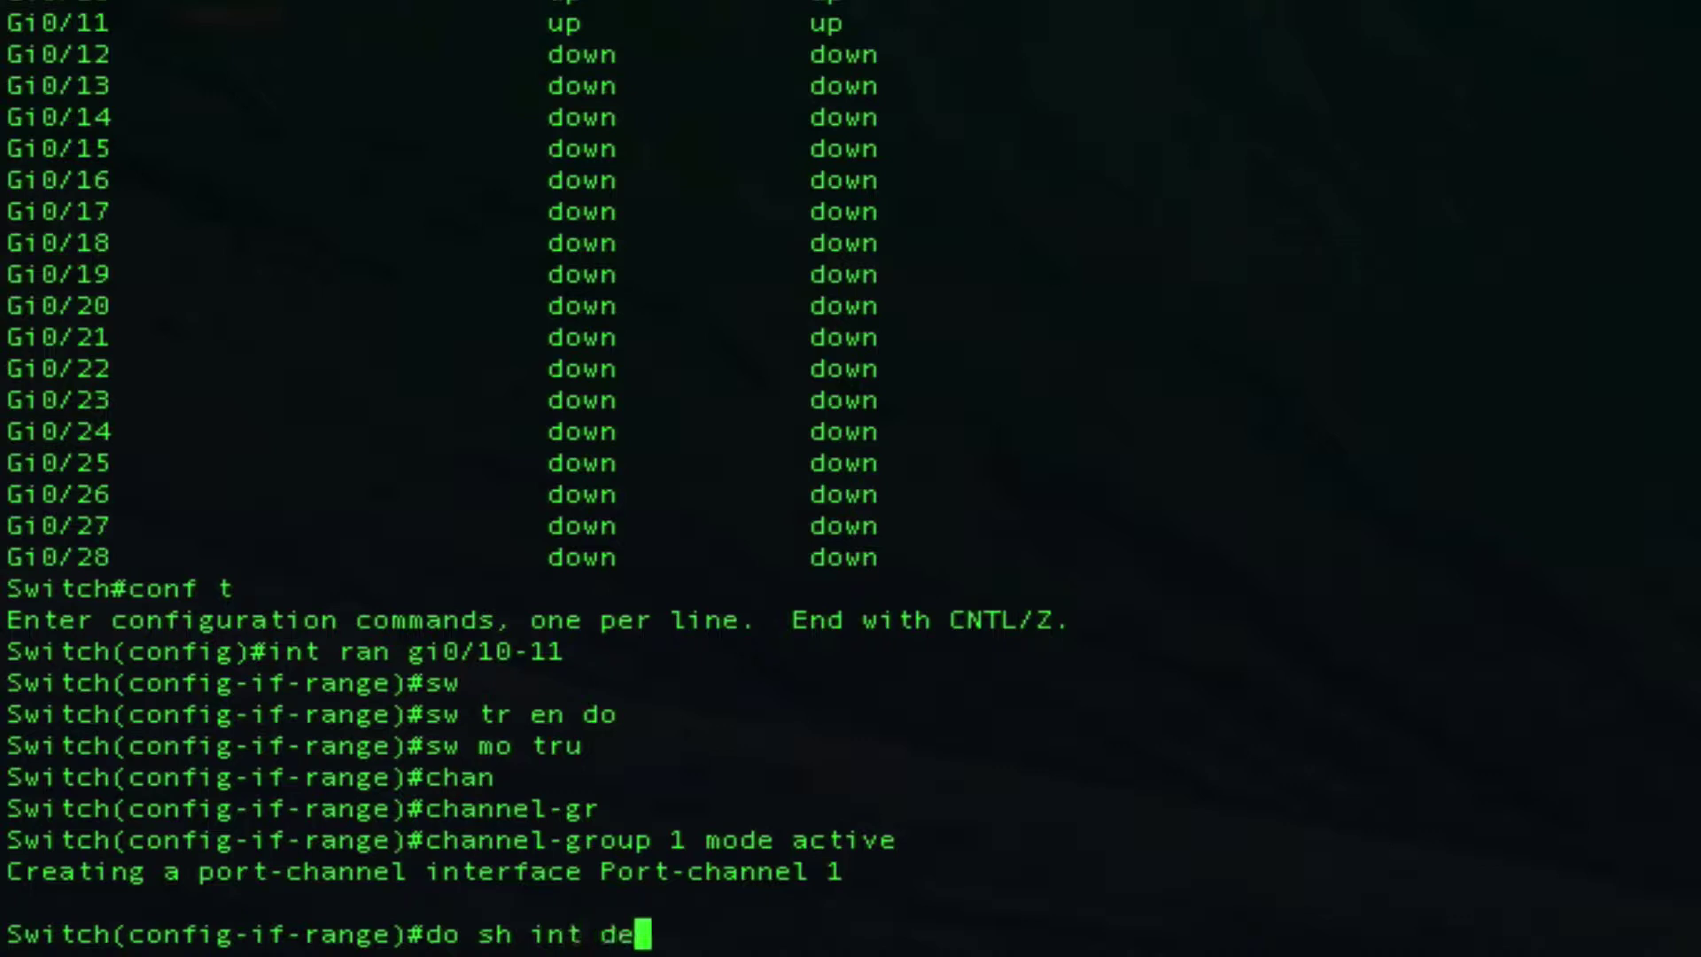
key("Return")
left_click_drag(108, 900, 5, 900)
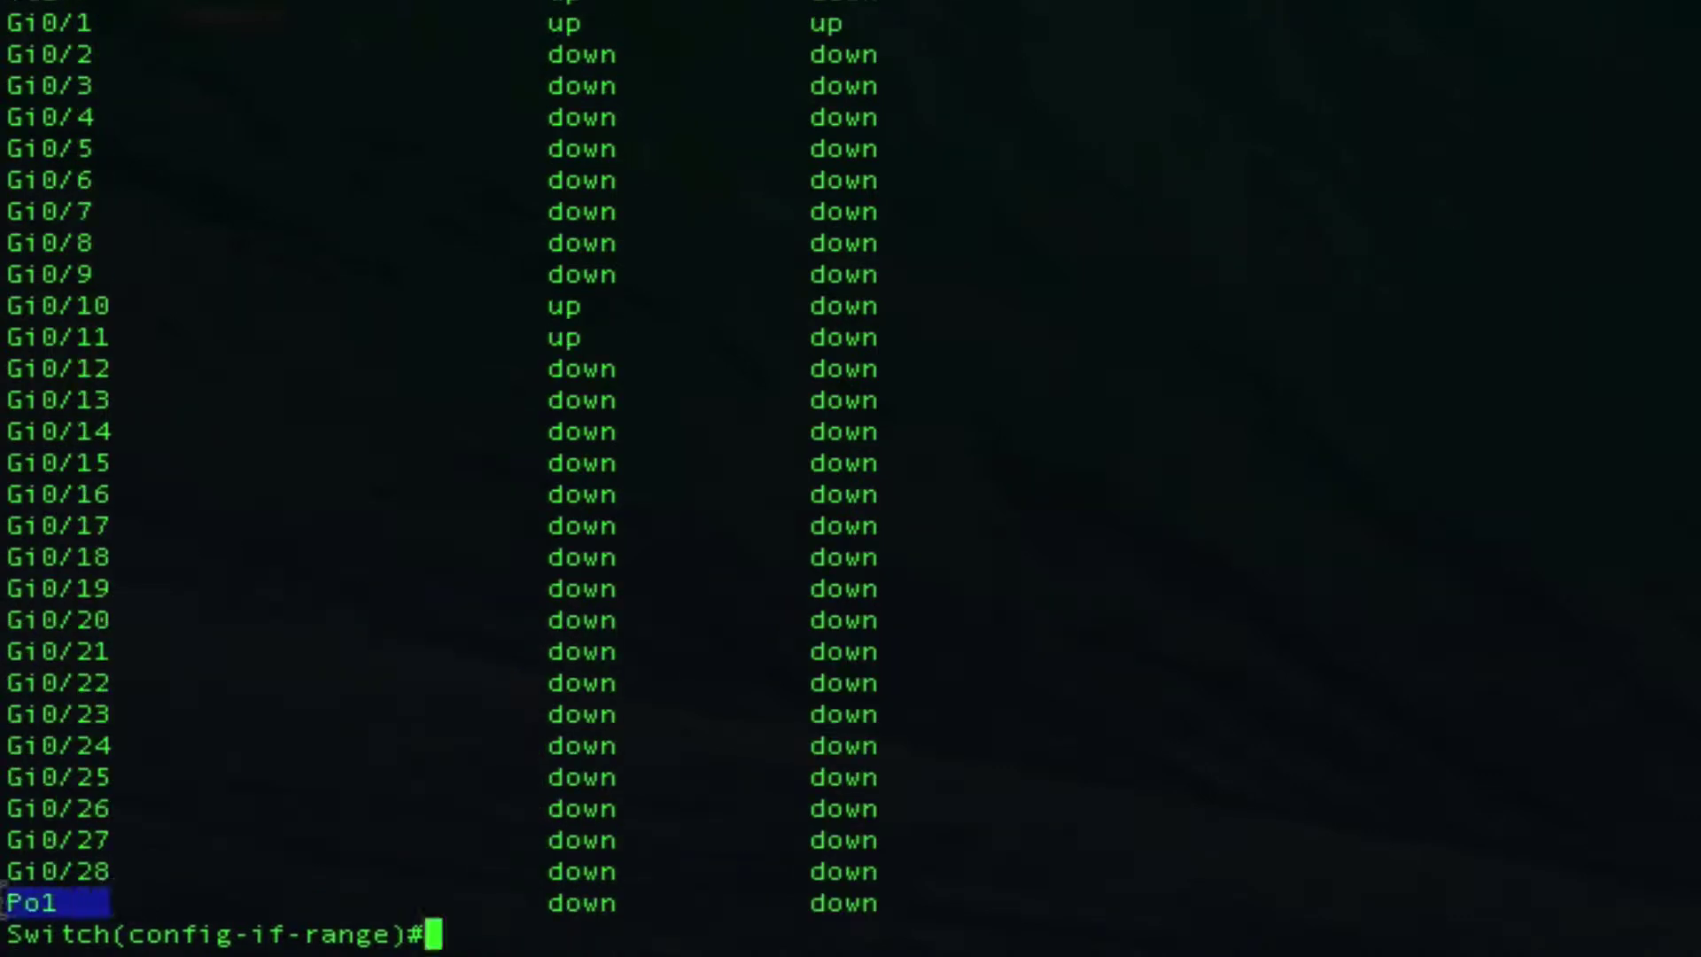
left_click(455, 936)
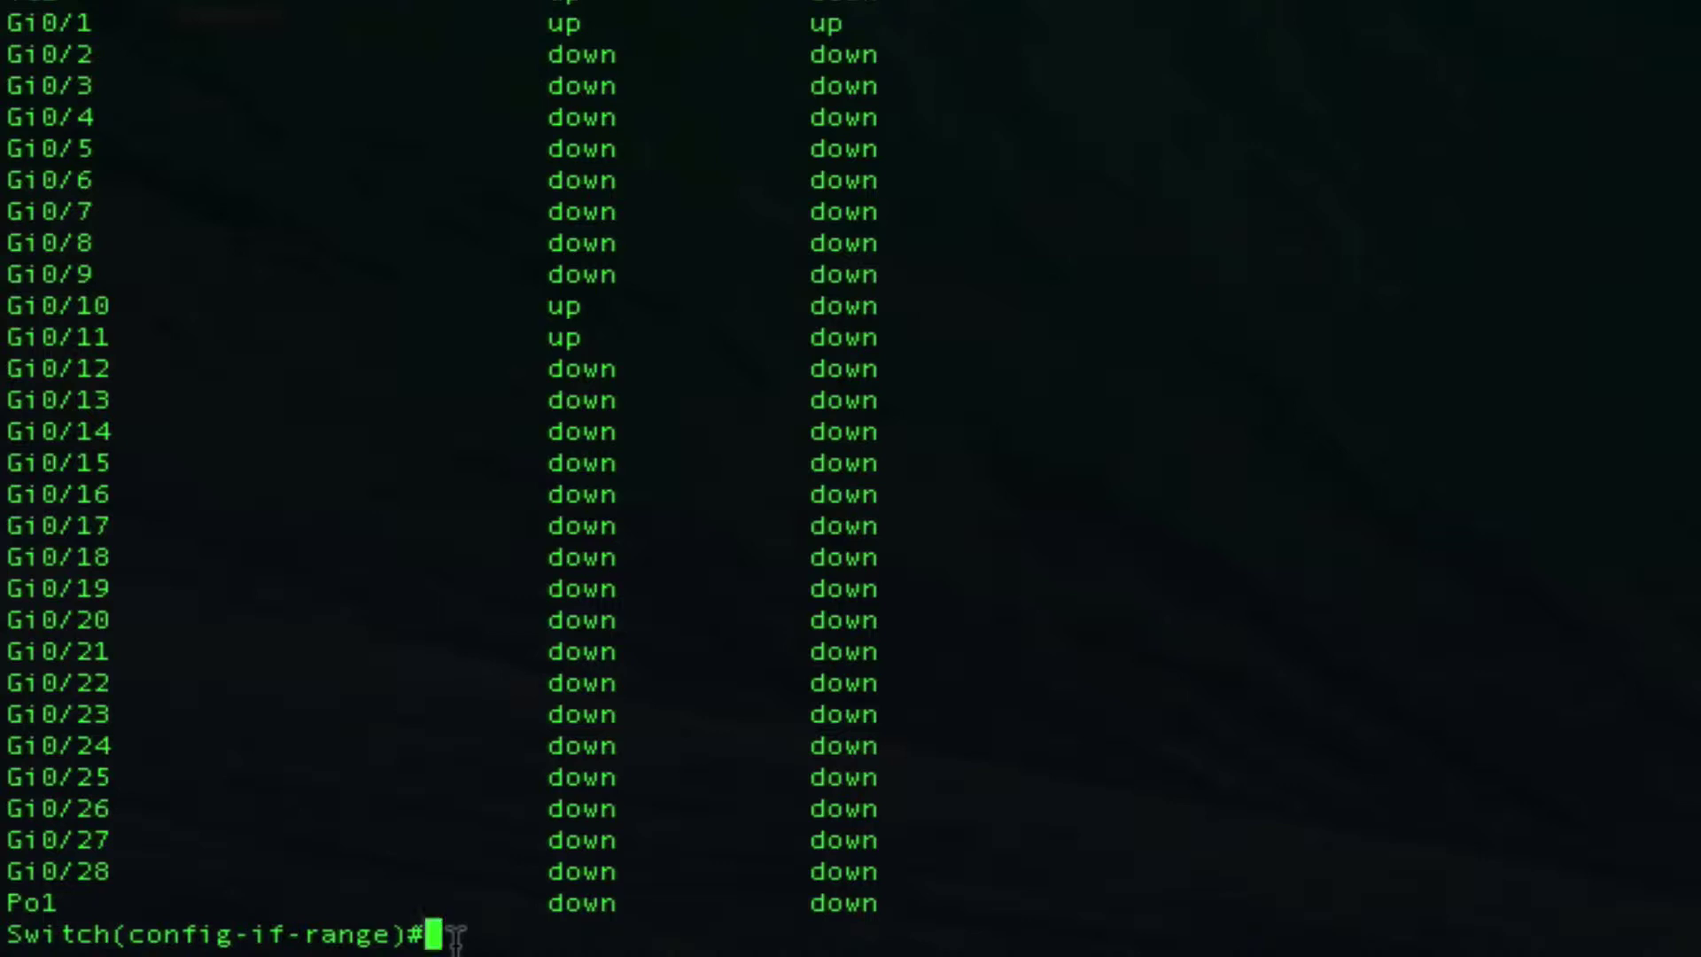
Try native VLAN 3 on interface Po1, then list VLANs to confirm VLAN 4 exists.
type("int po1")
key("Return")
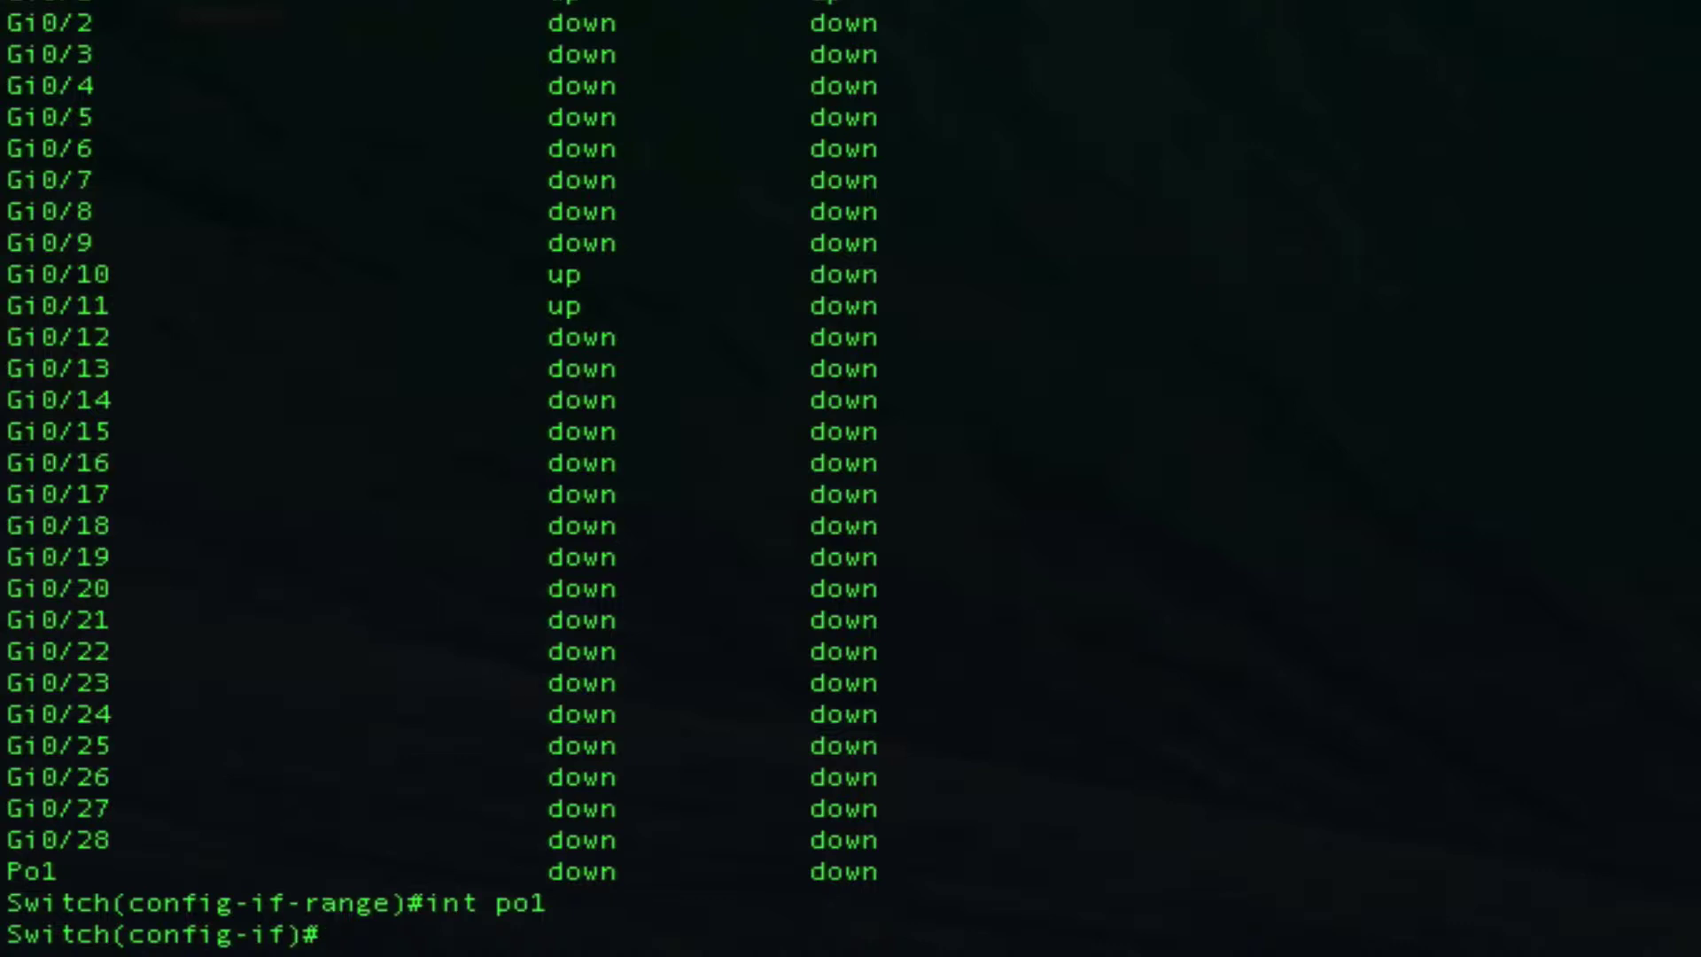
type("sw tr n")
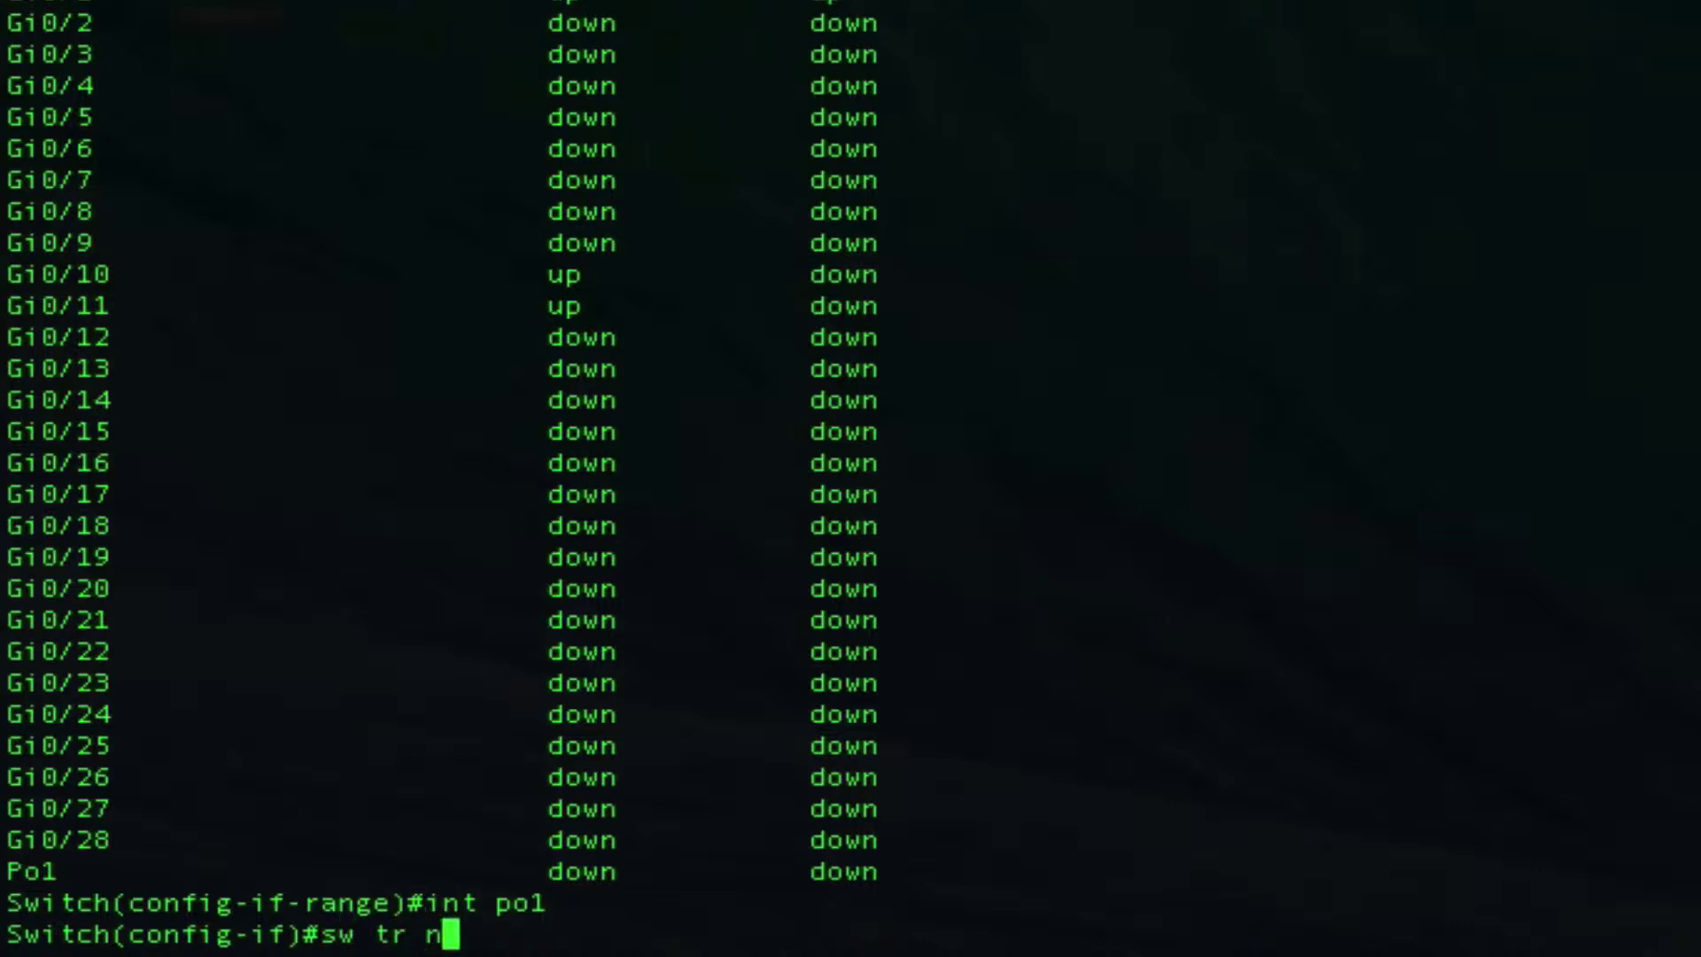
type("at vlan ")
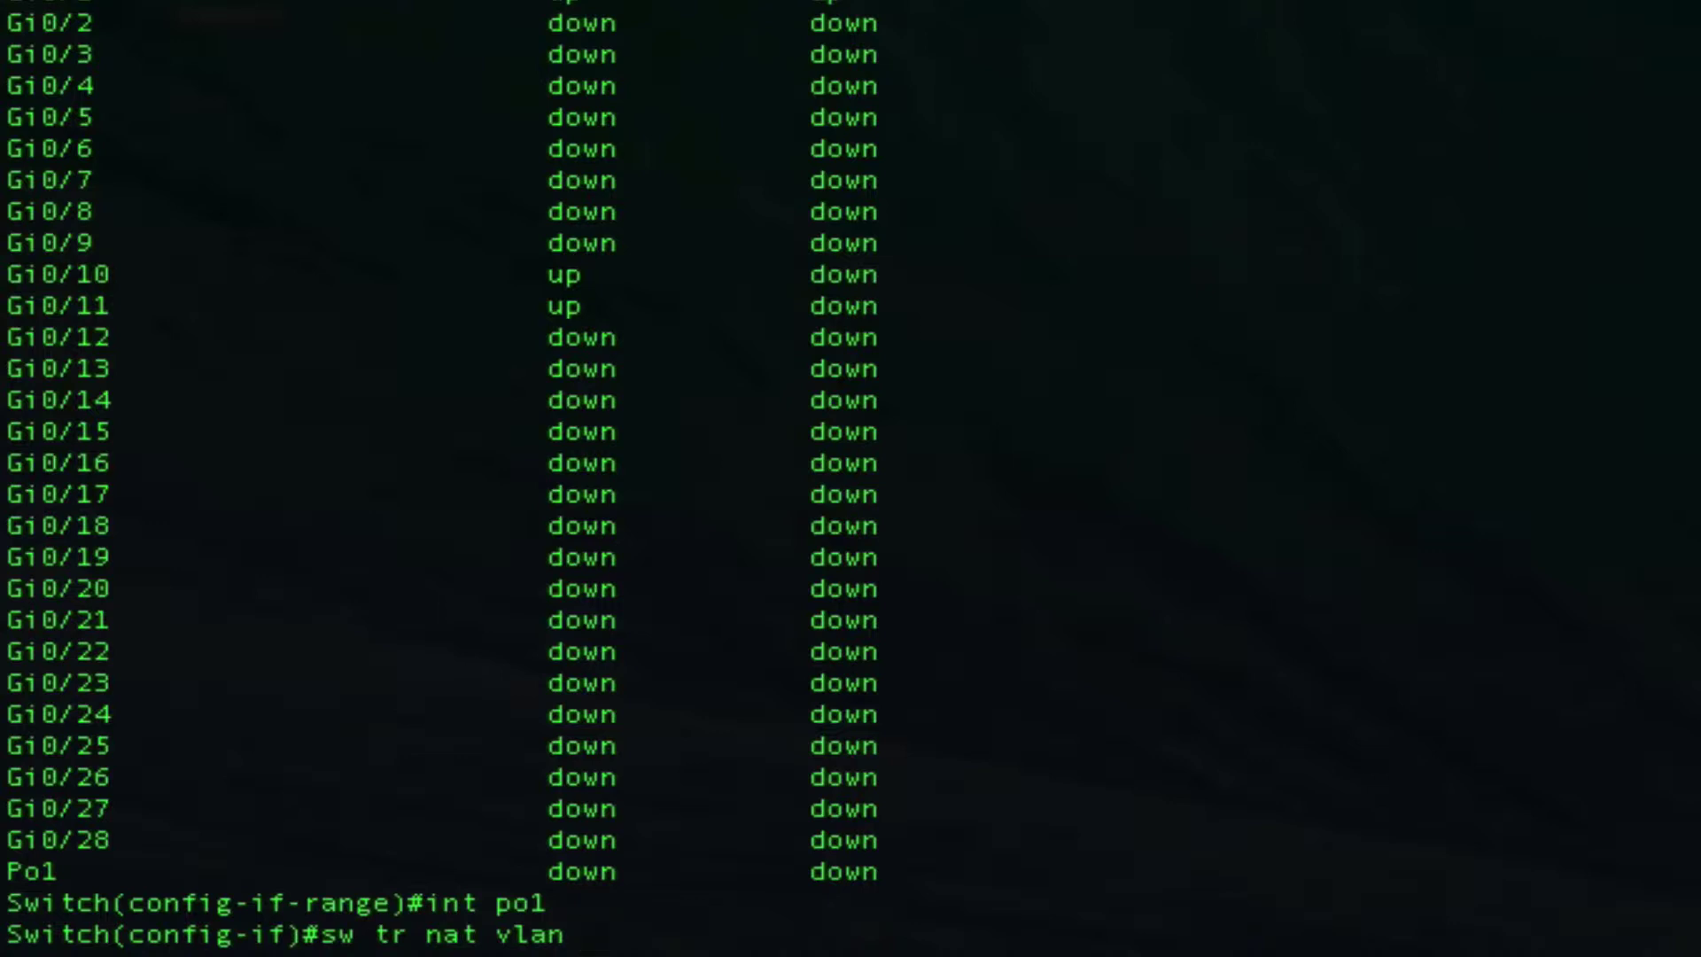
type("3")
key("Return")
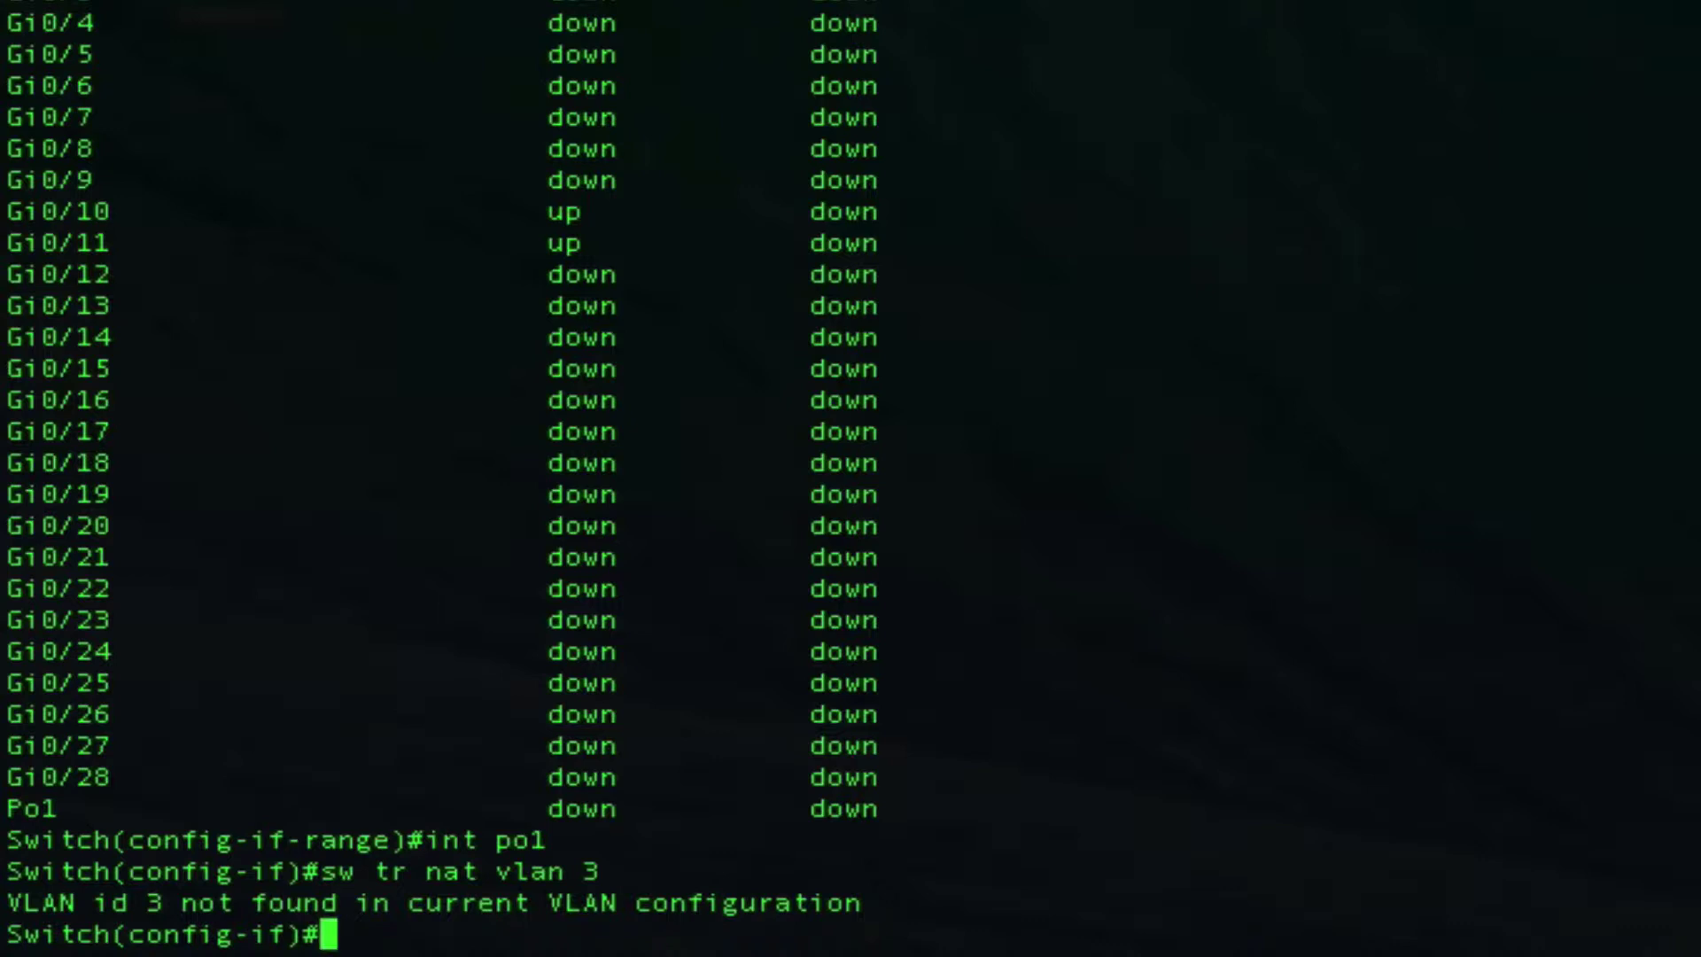
type("do sh ")
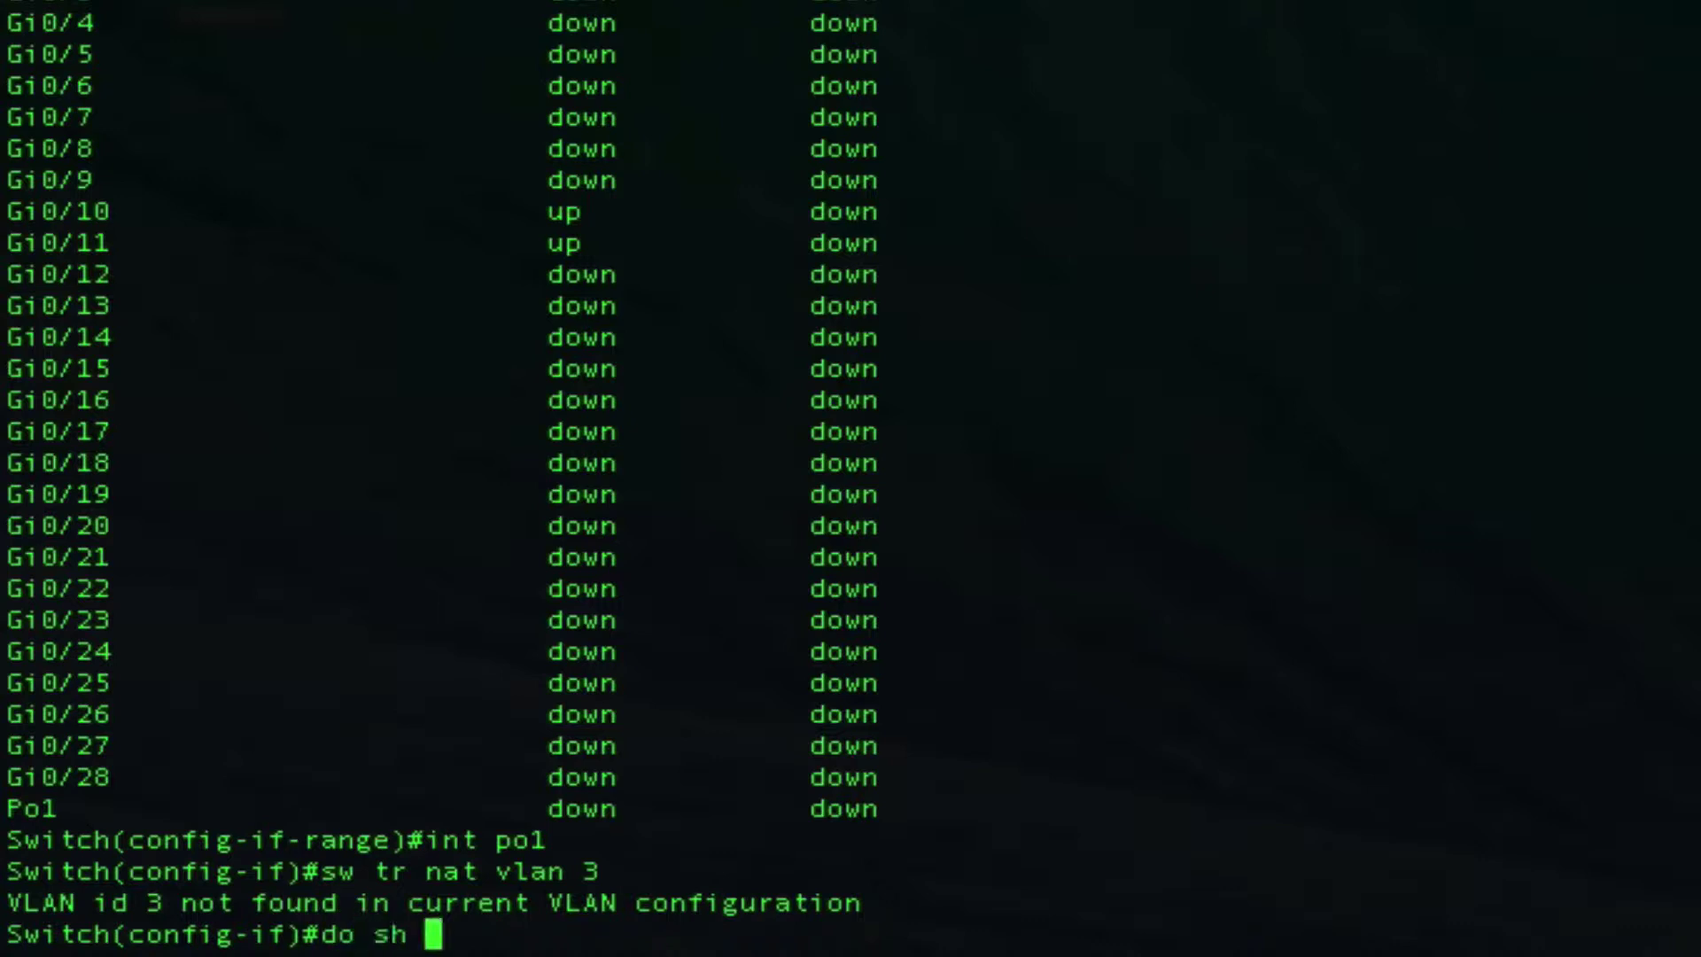
type("vlan")
key("Return")
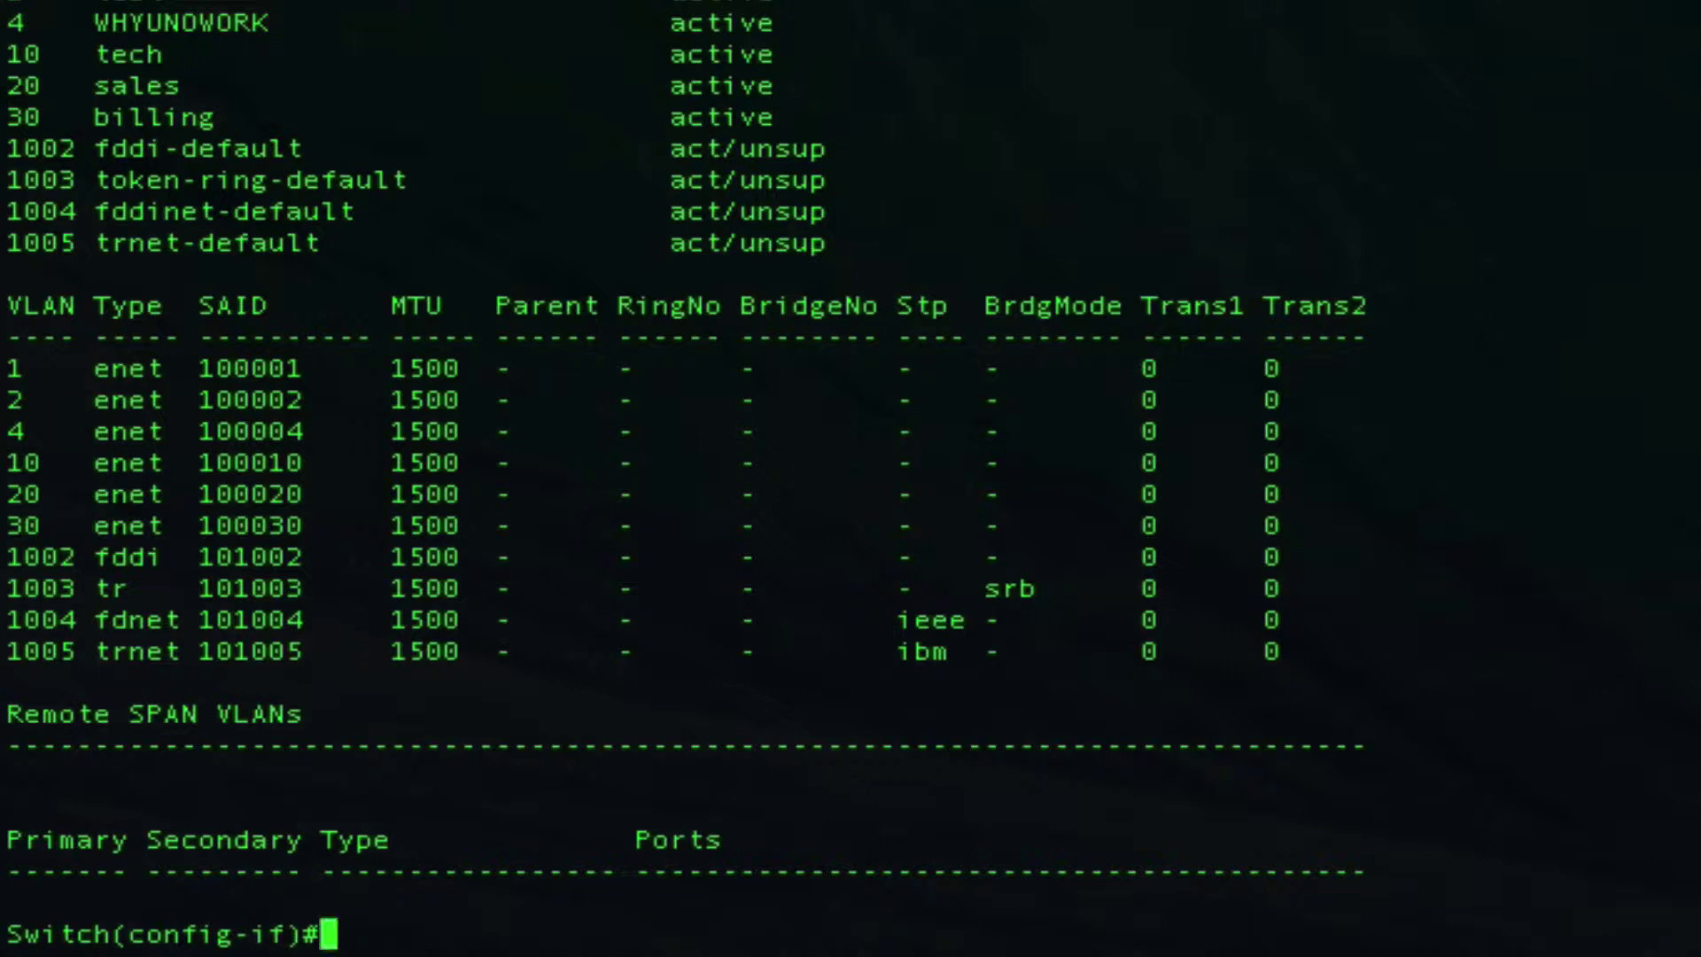
Set native VLAN 4 on Po1 and check the Gi0/10 and Gi0/11 running configs.
type("sw tr na")
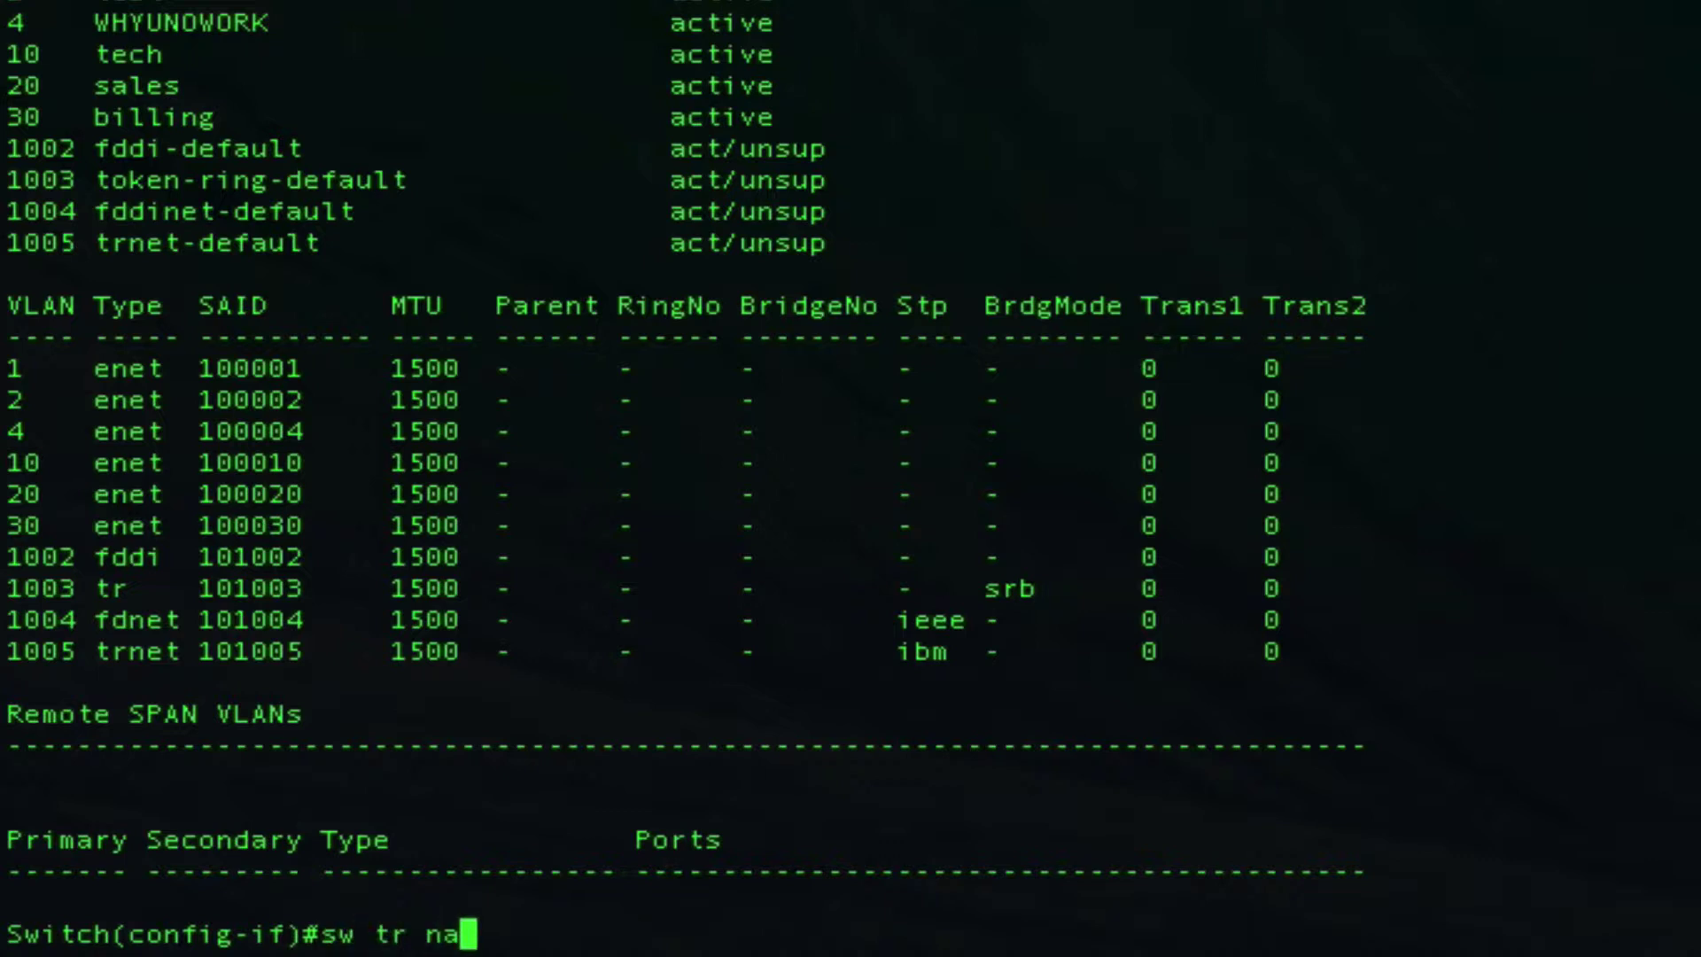
type(" vl 4")
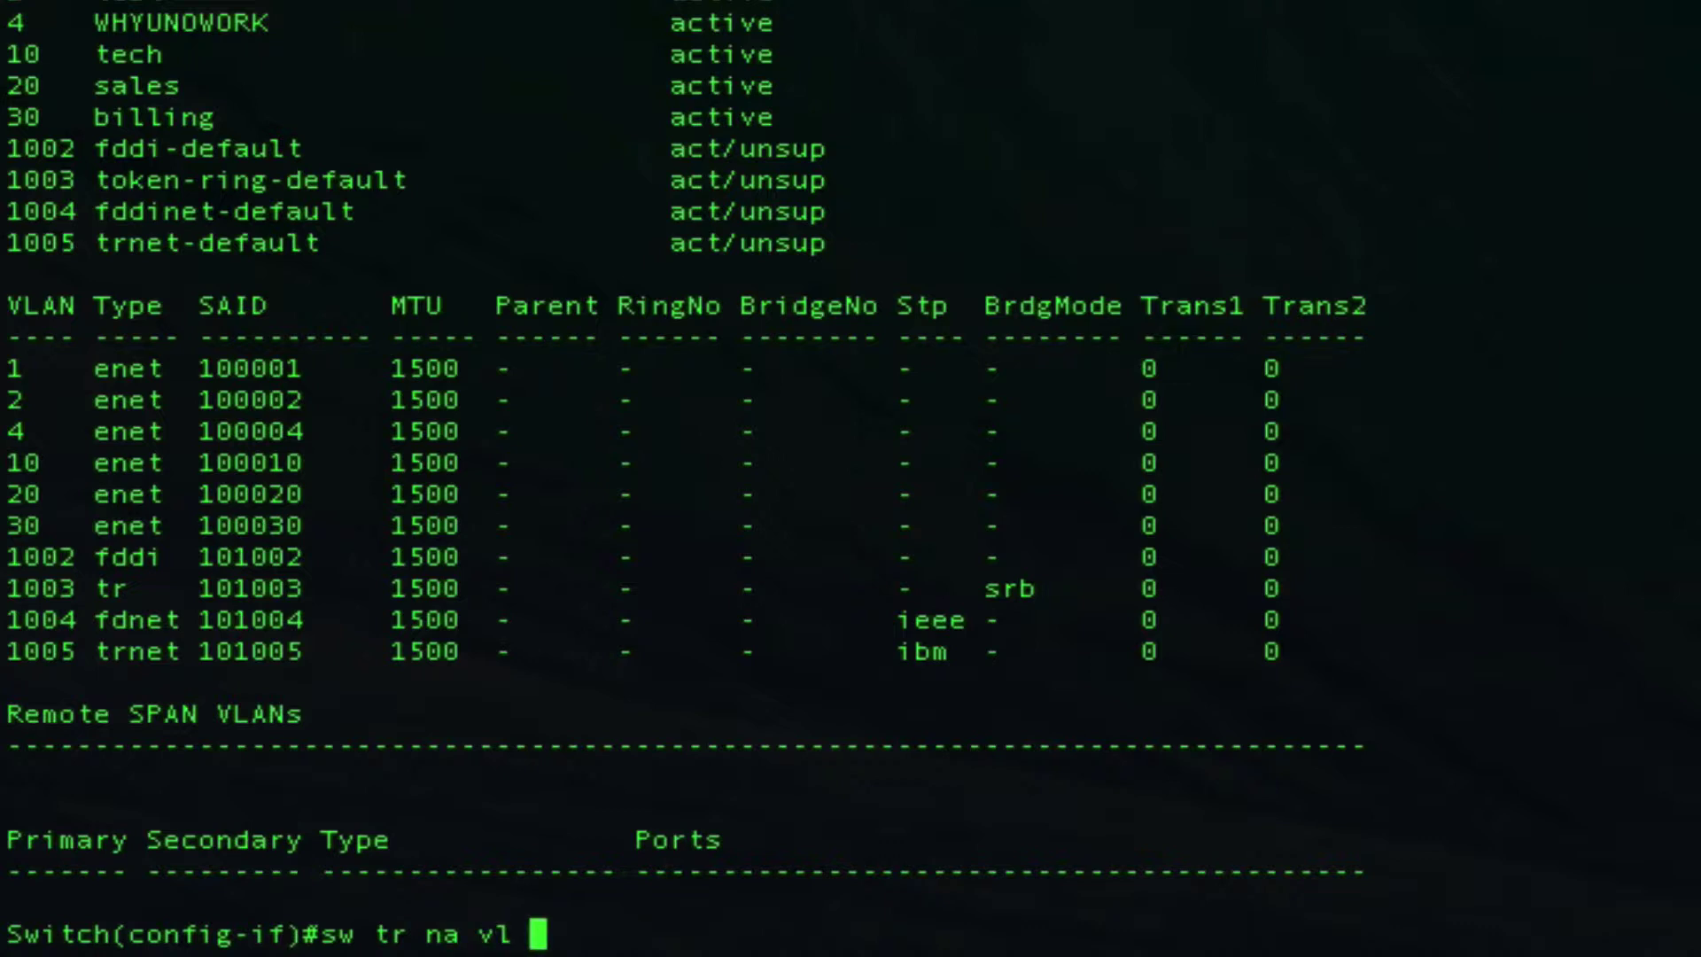
key("Return")
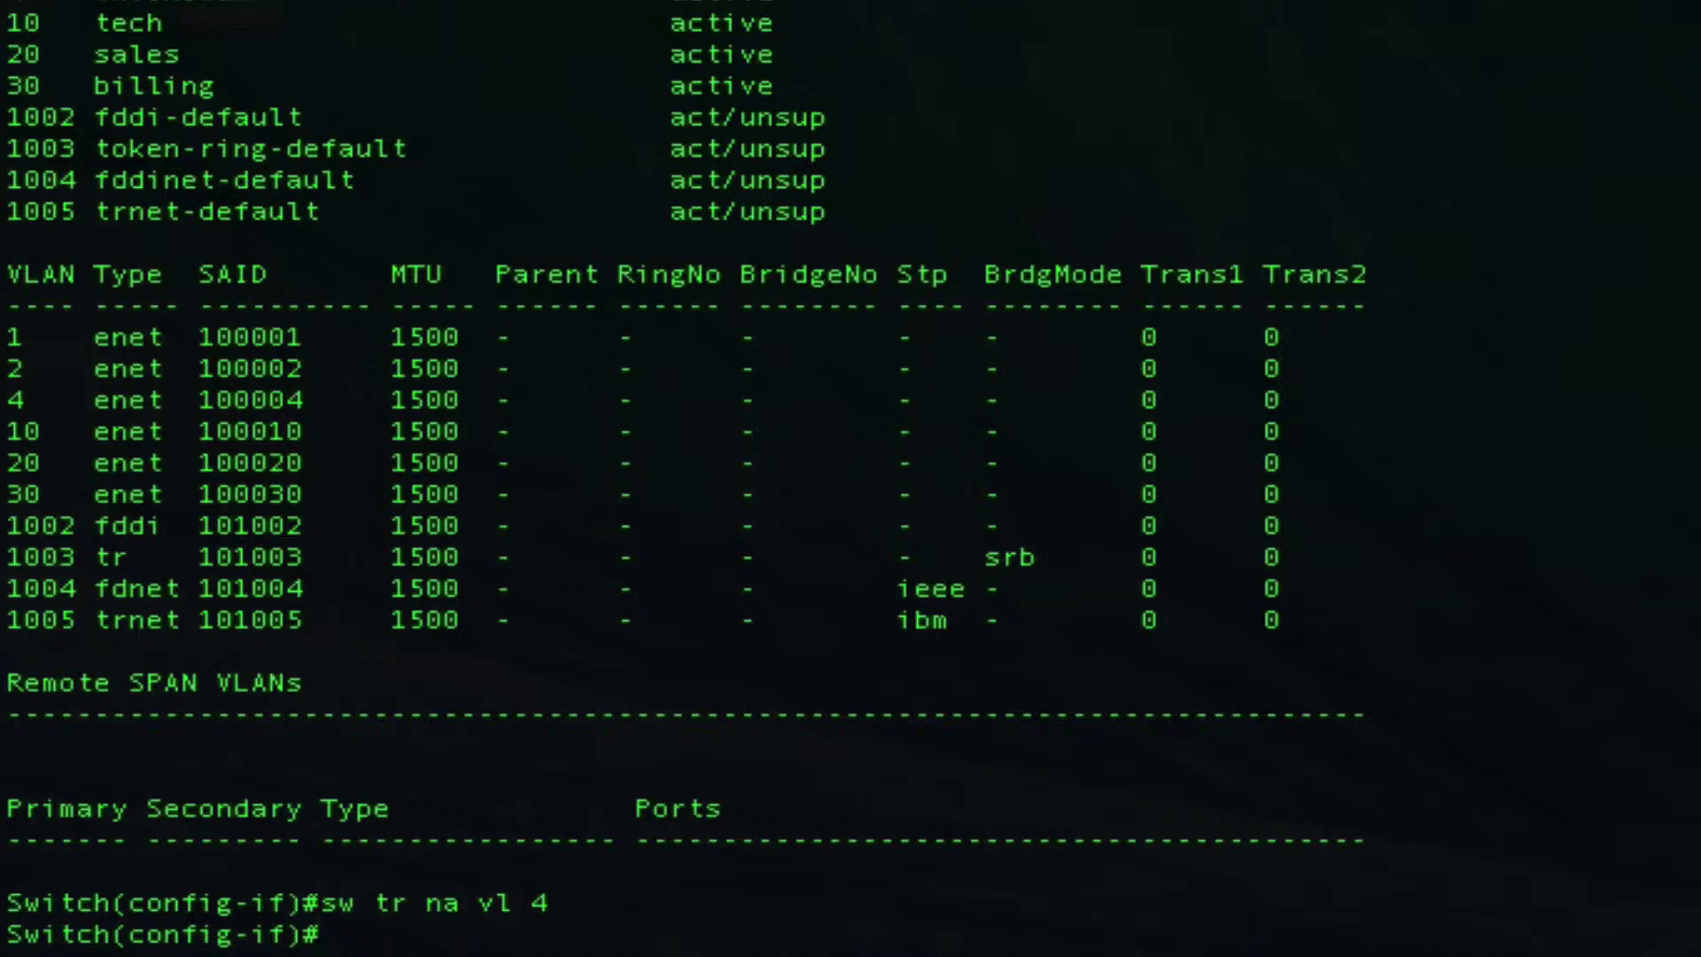
type("do sh")
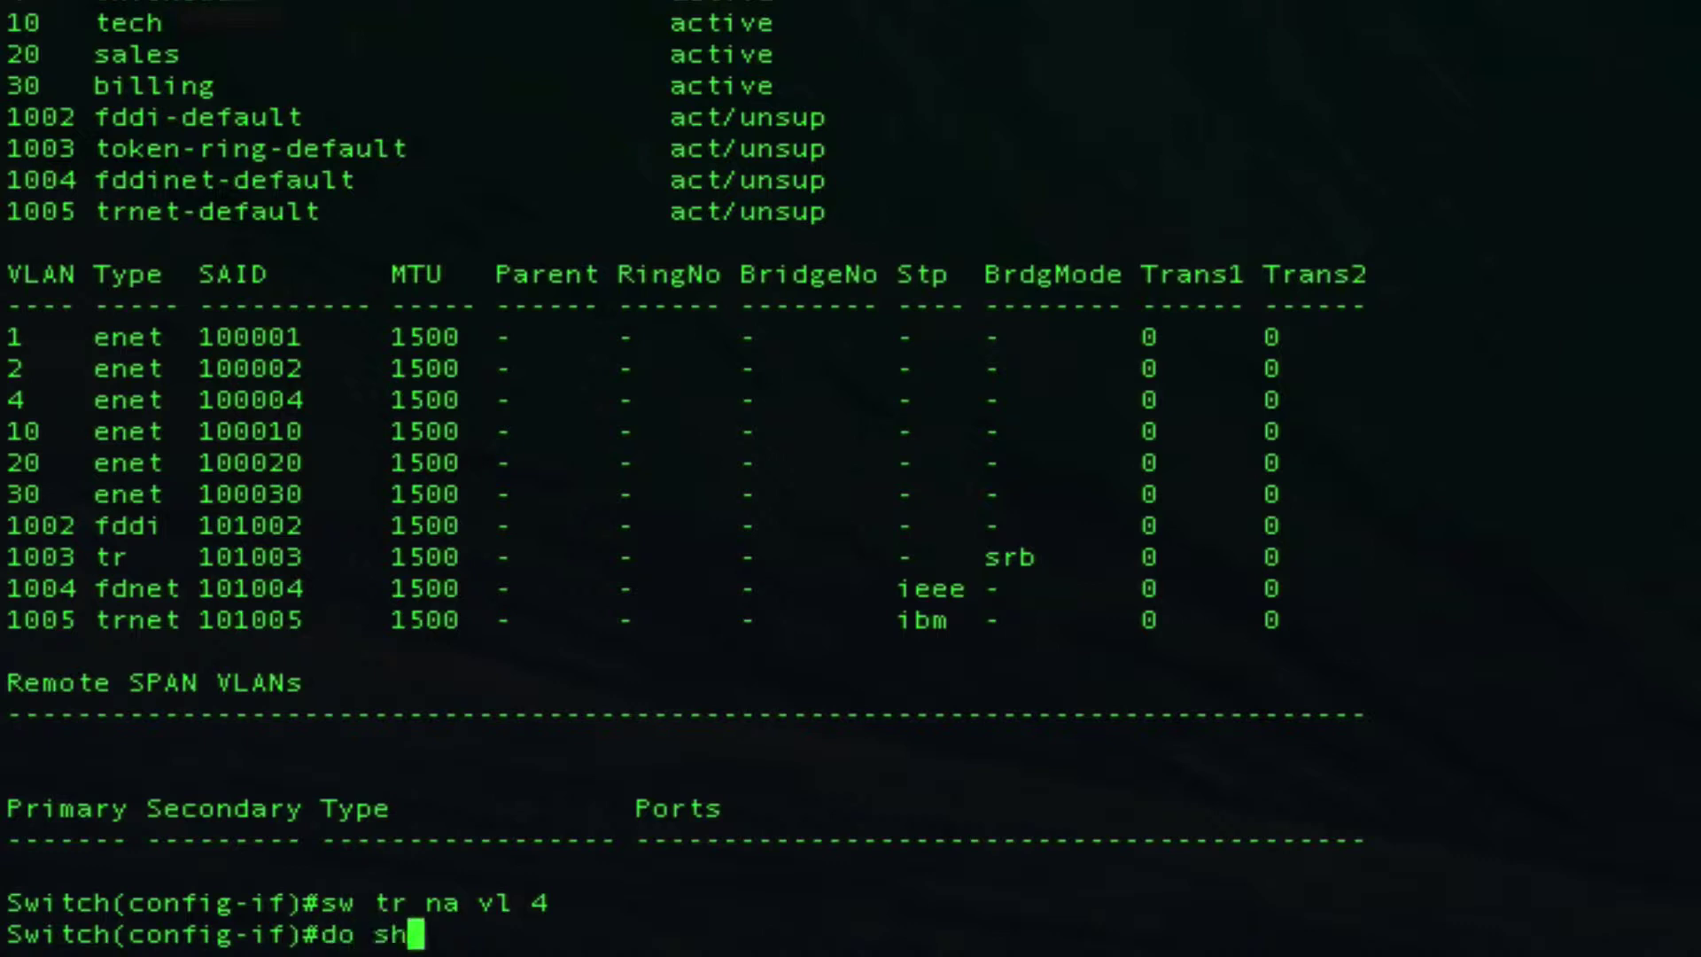
type(" run int gi0/10")
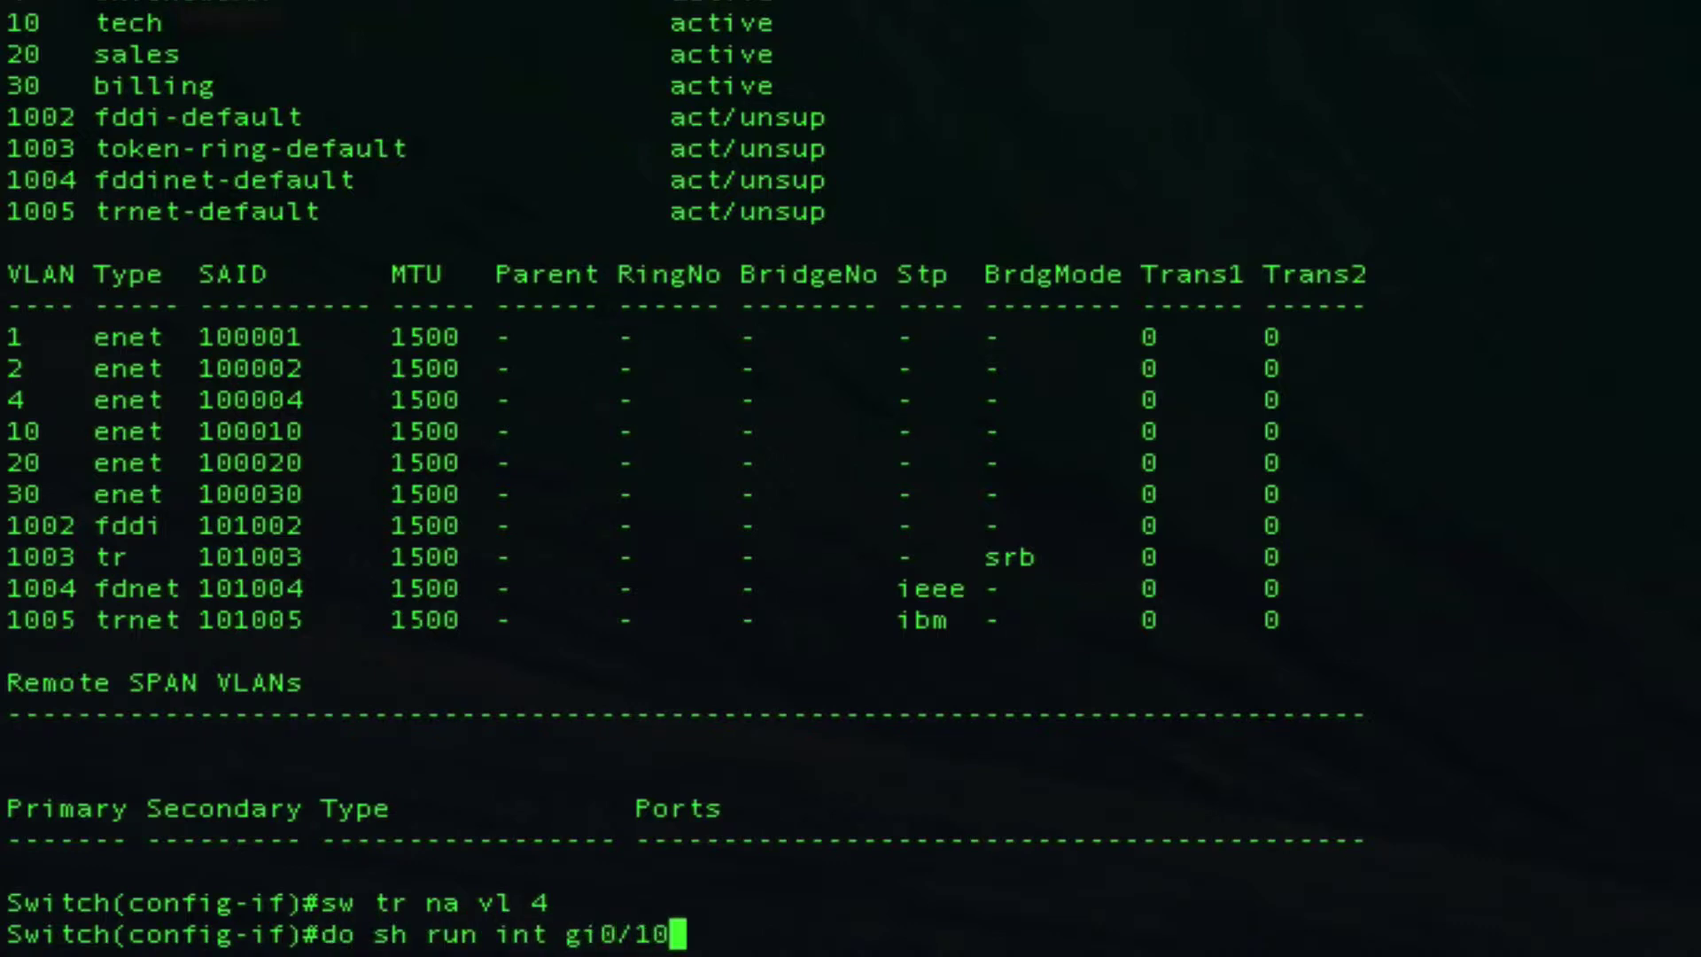
key("Return")
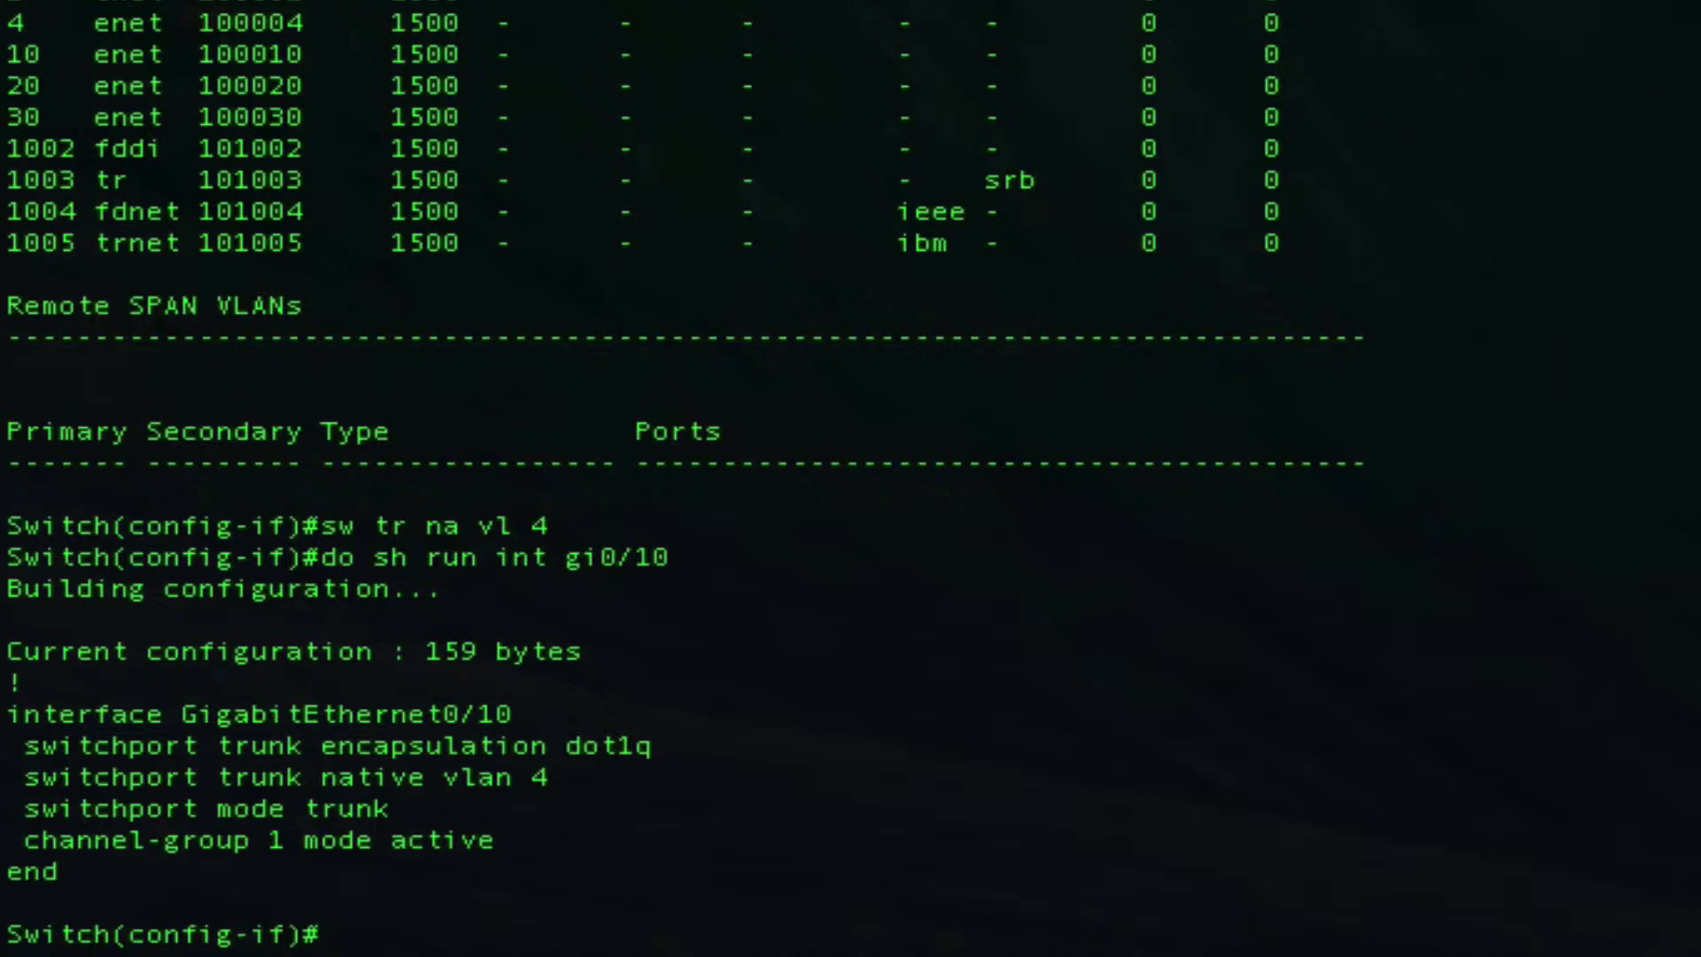
key("Up")
key("BackSpace")
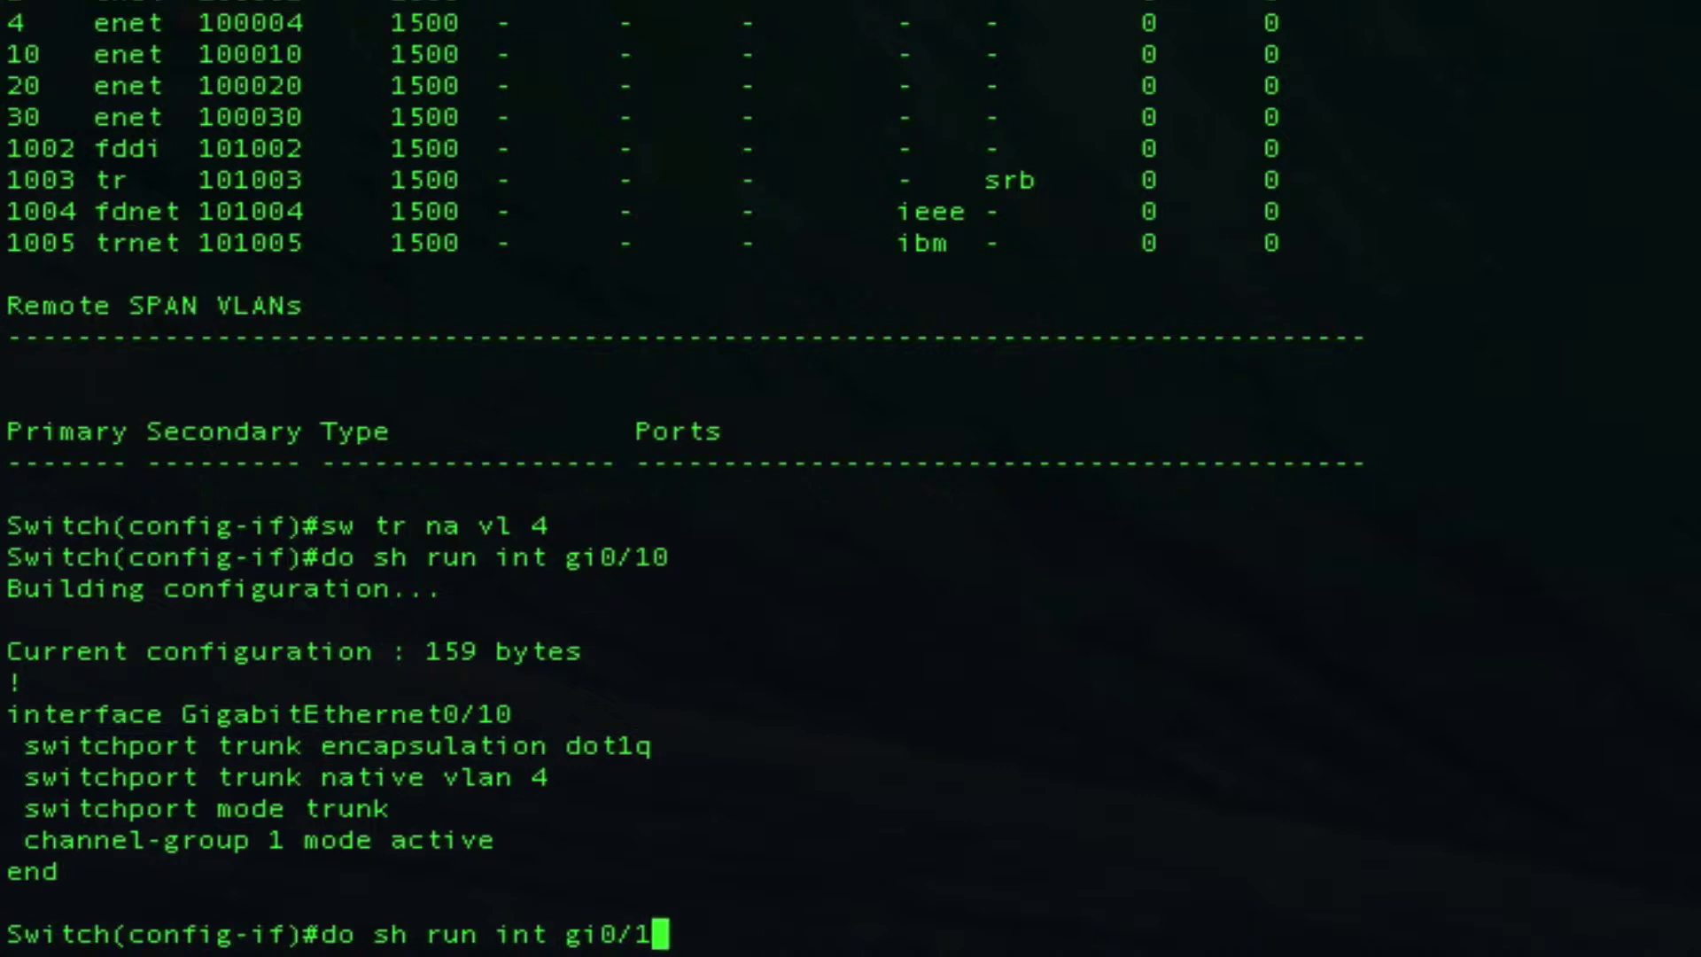
type("1")
key("Return")
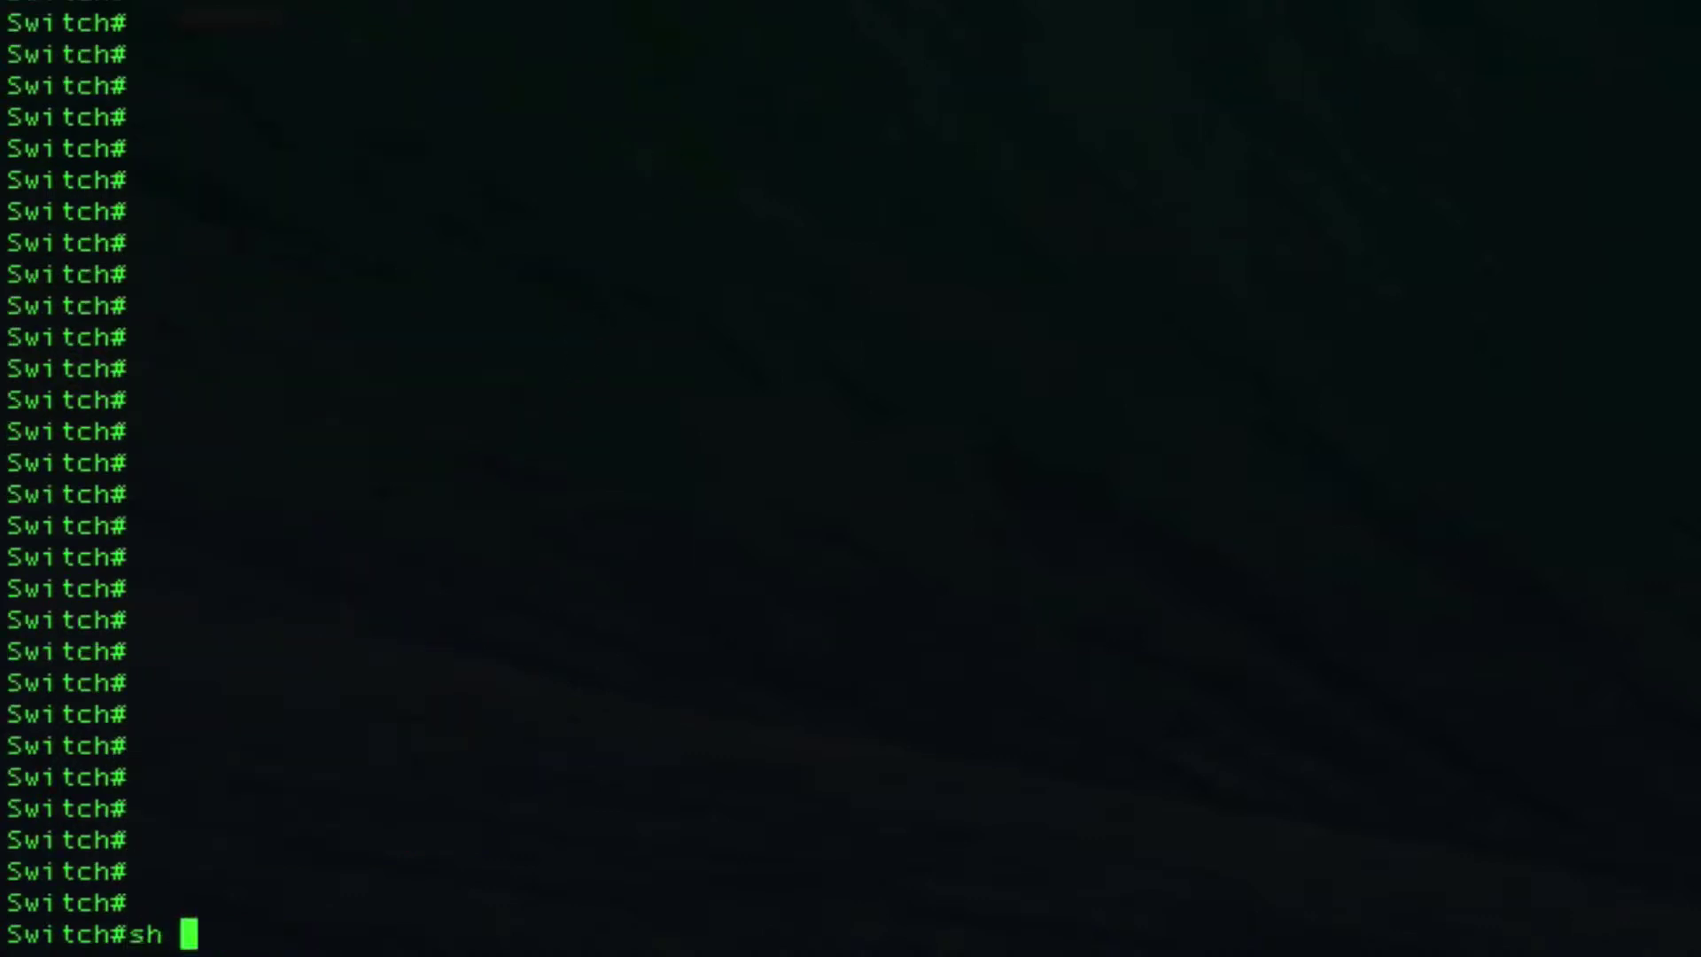
List interface status on the second switch and highlight up ports Fa0/29 and Fa0/31.
key("Return")
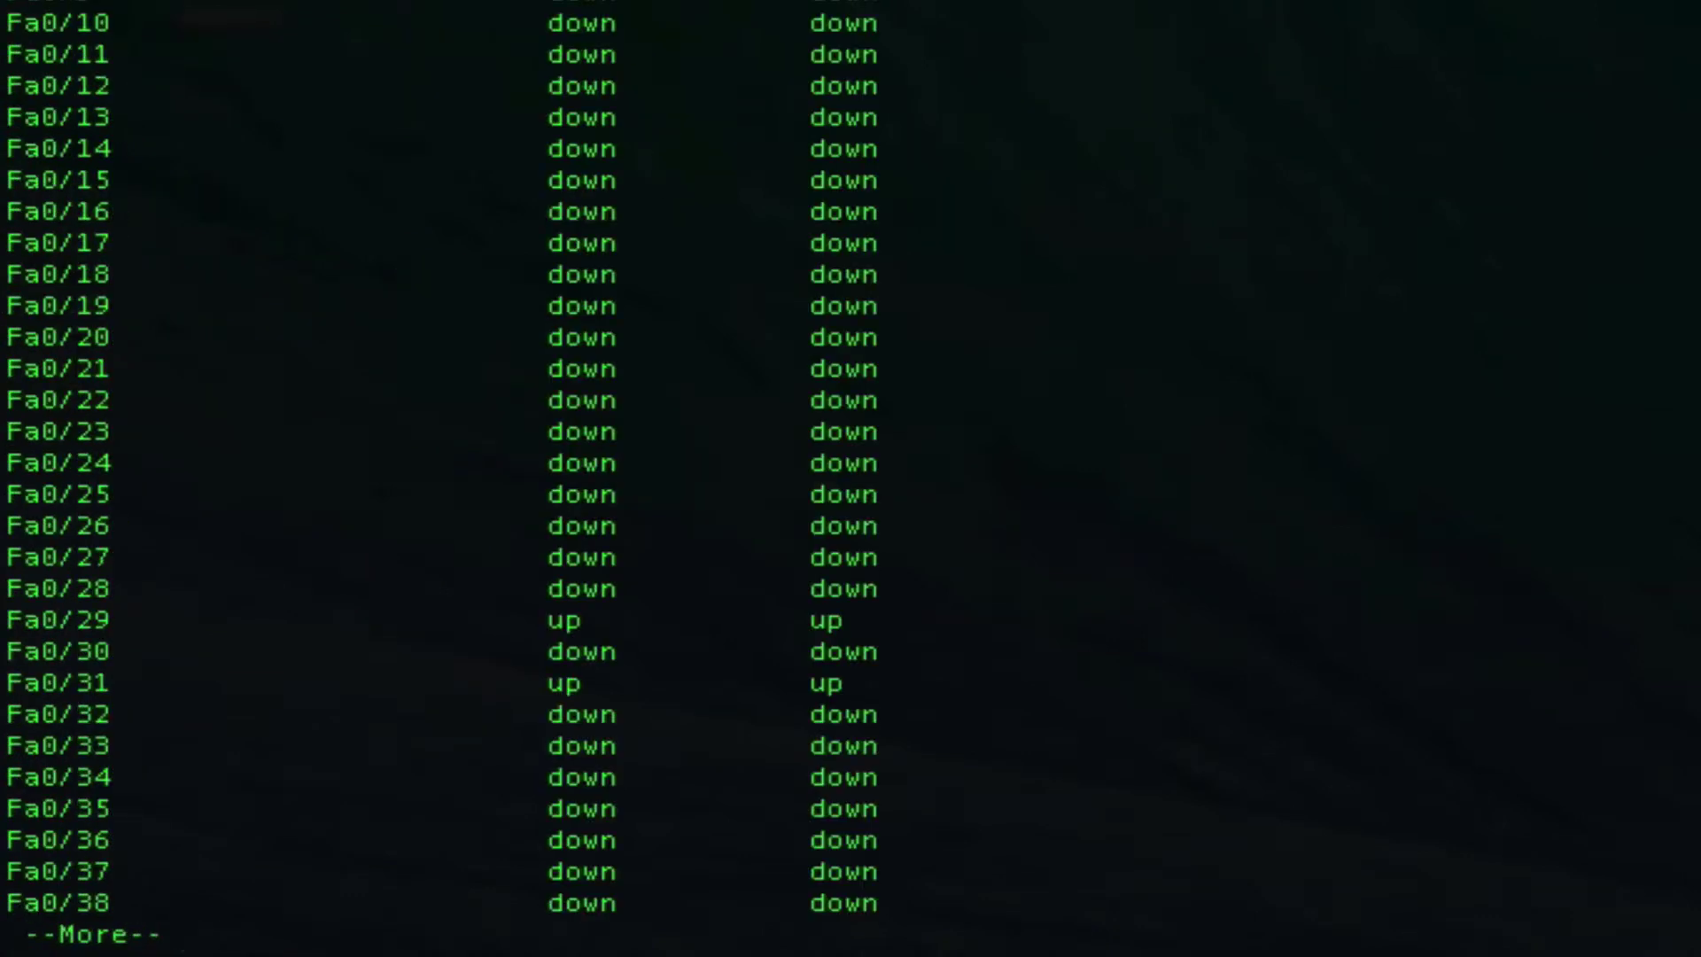
left_click_drag(5, 620, 866, 620)
left_click_drag(13, 683, 232, 923)
left_click(232, 923)
Configure Fa0/29 and Fa0/31 together as dot1q trunks in trunk mode.
type("q")
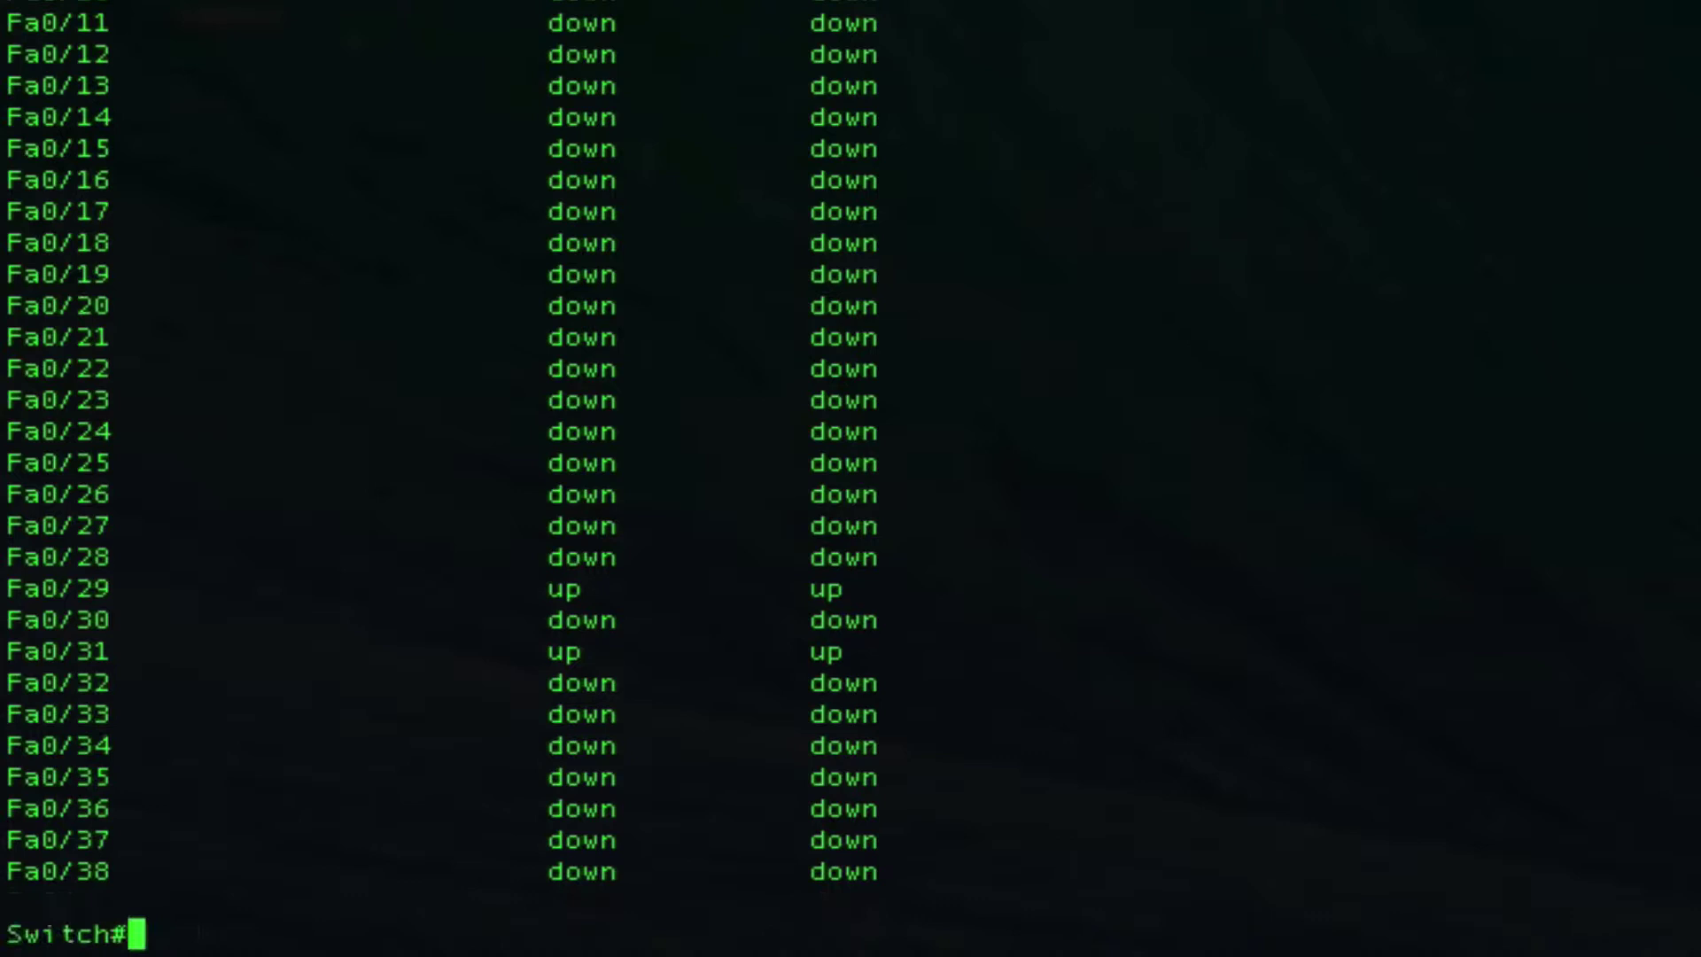
type("conf t")
key("Return")
type("int")
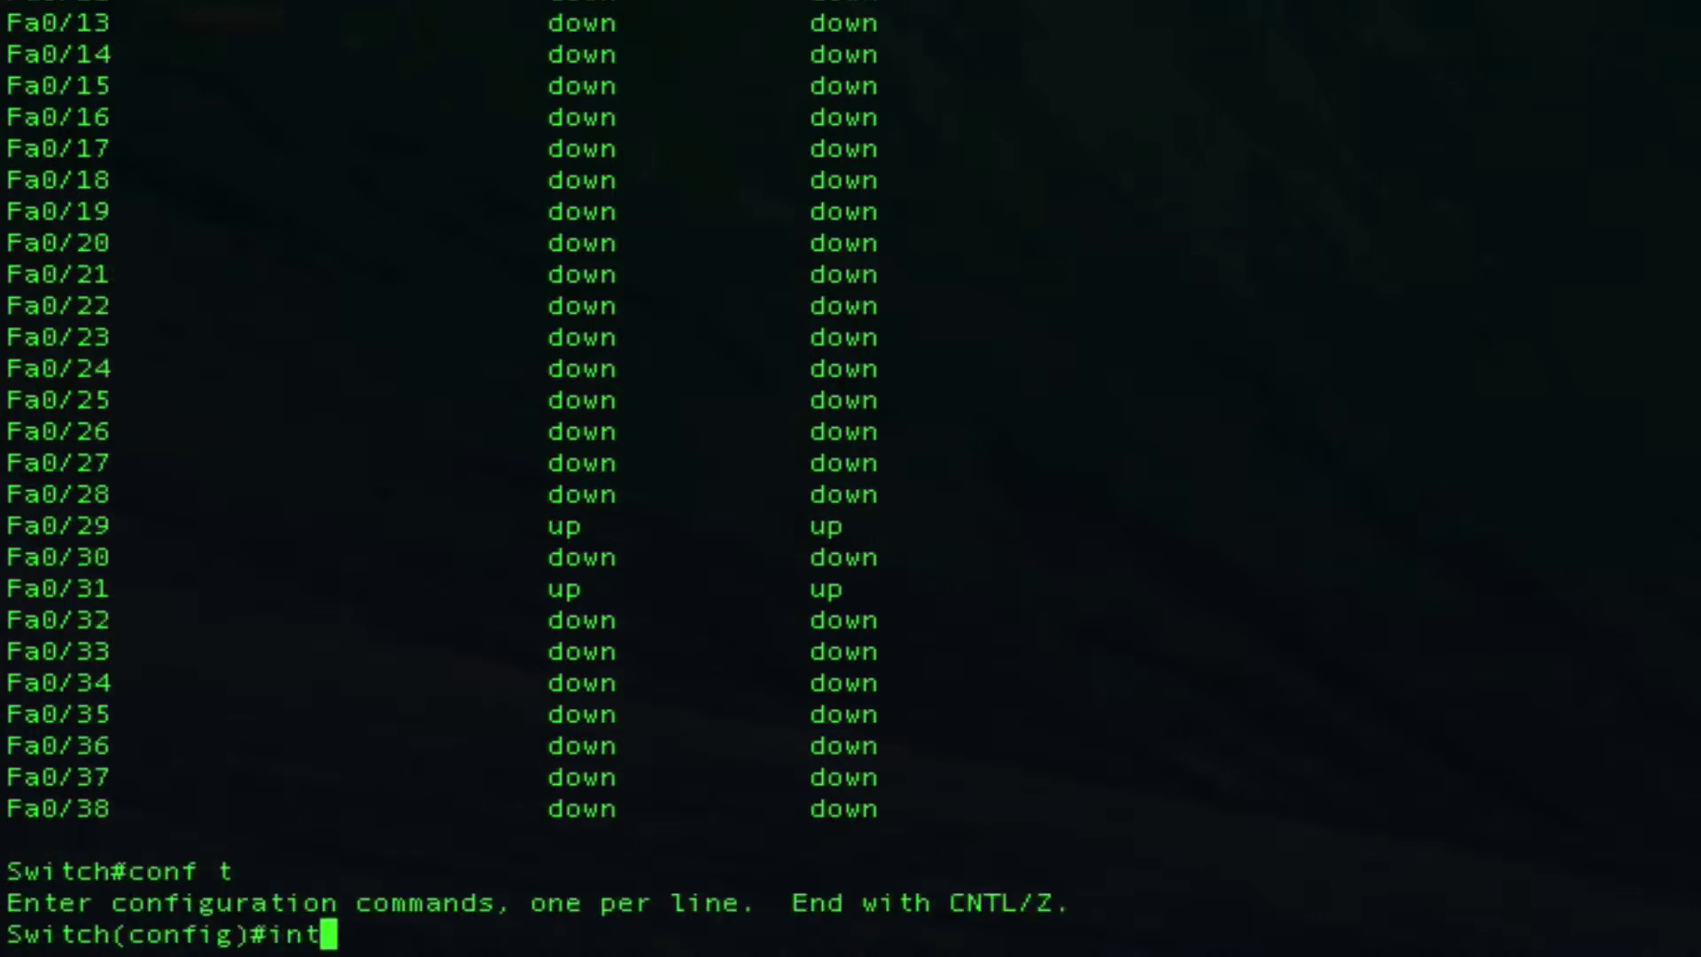
type(" ran fa0")
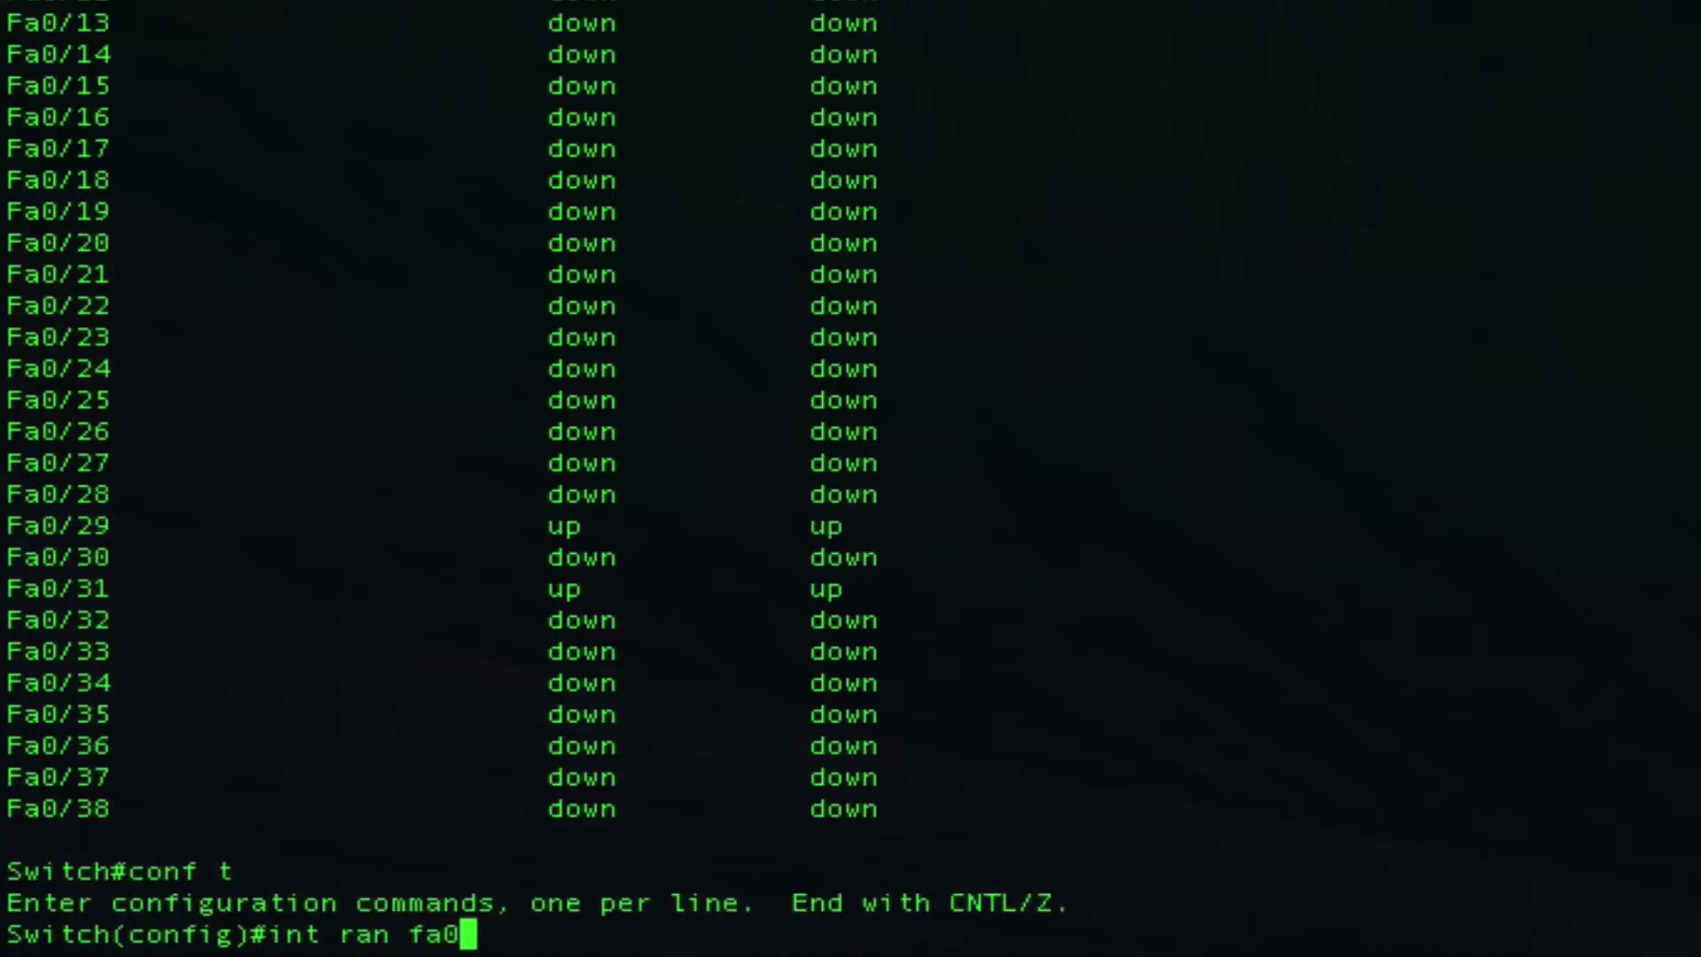
type("/29,f")
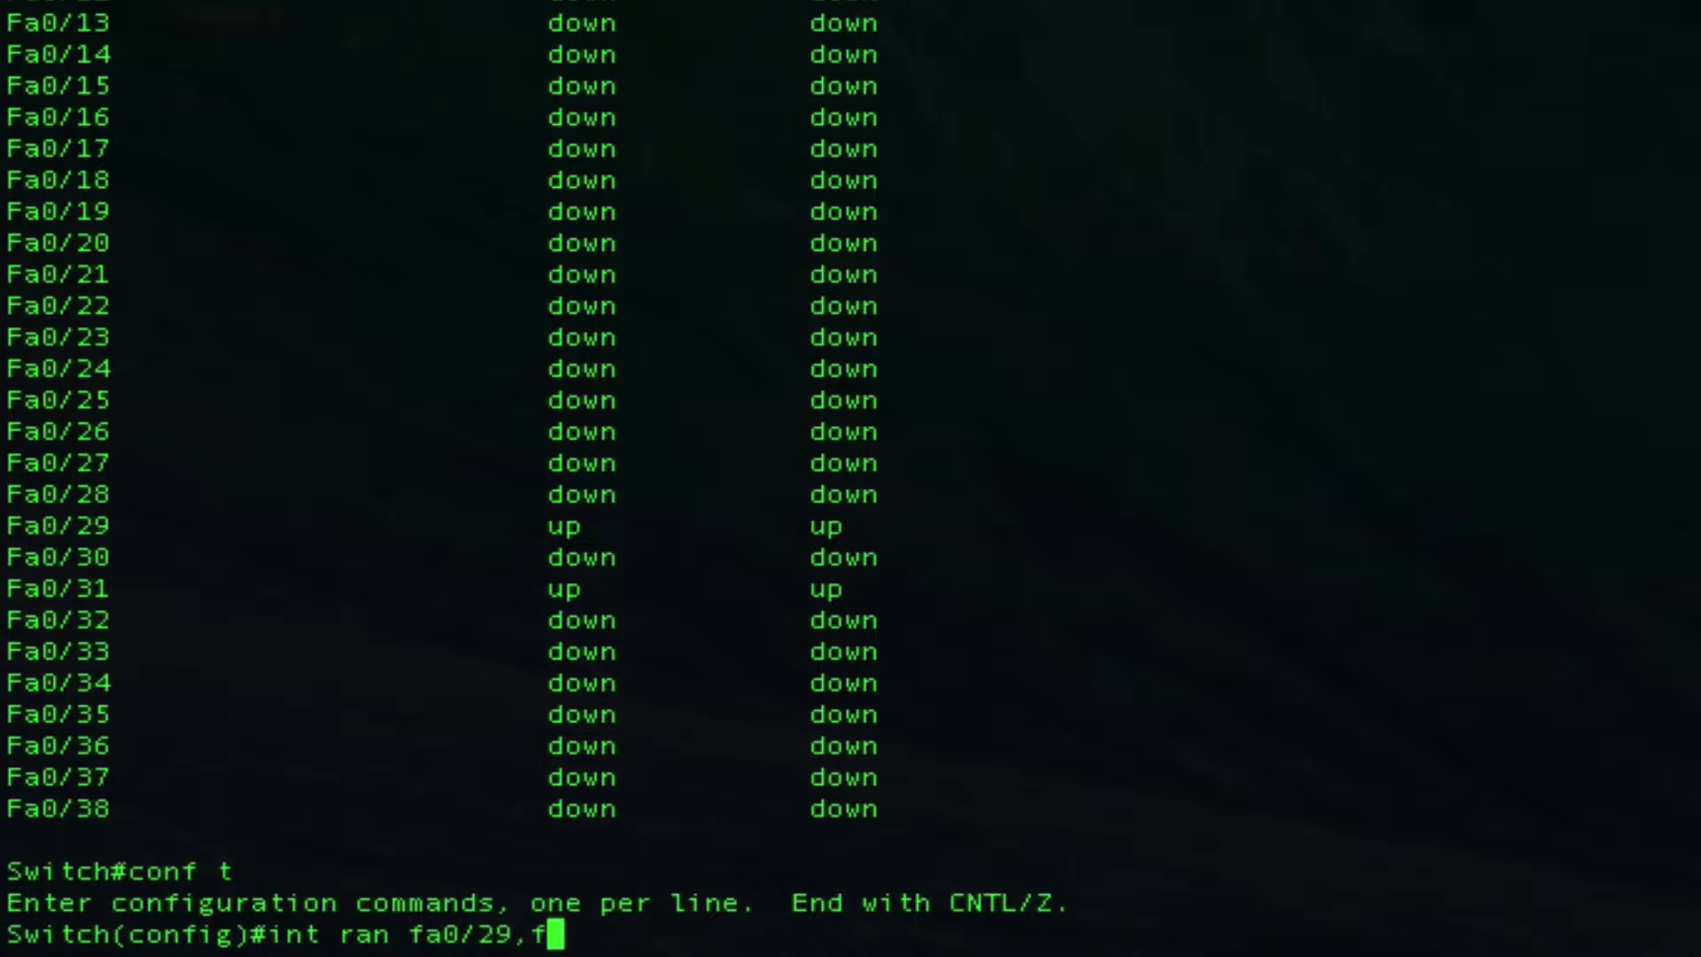
type("a0/31")
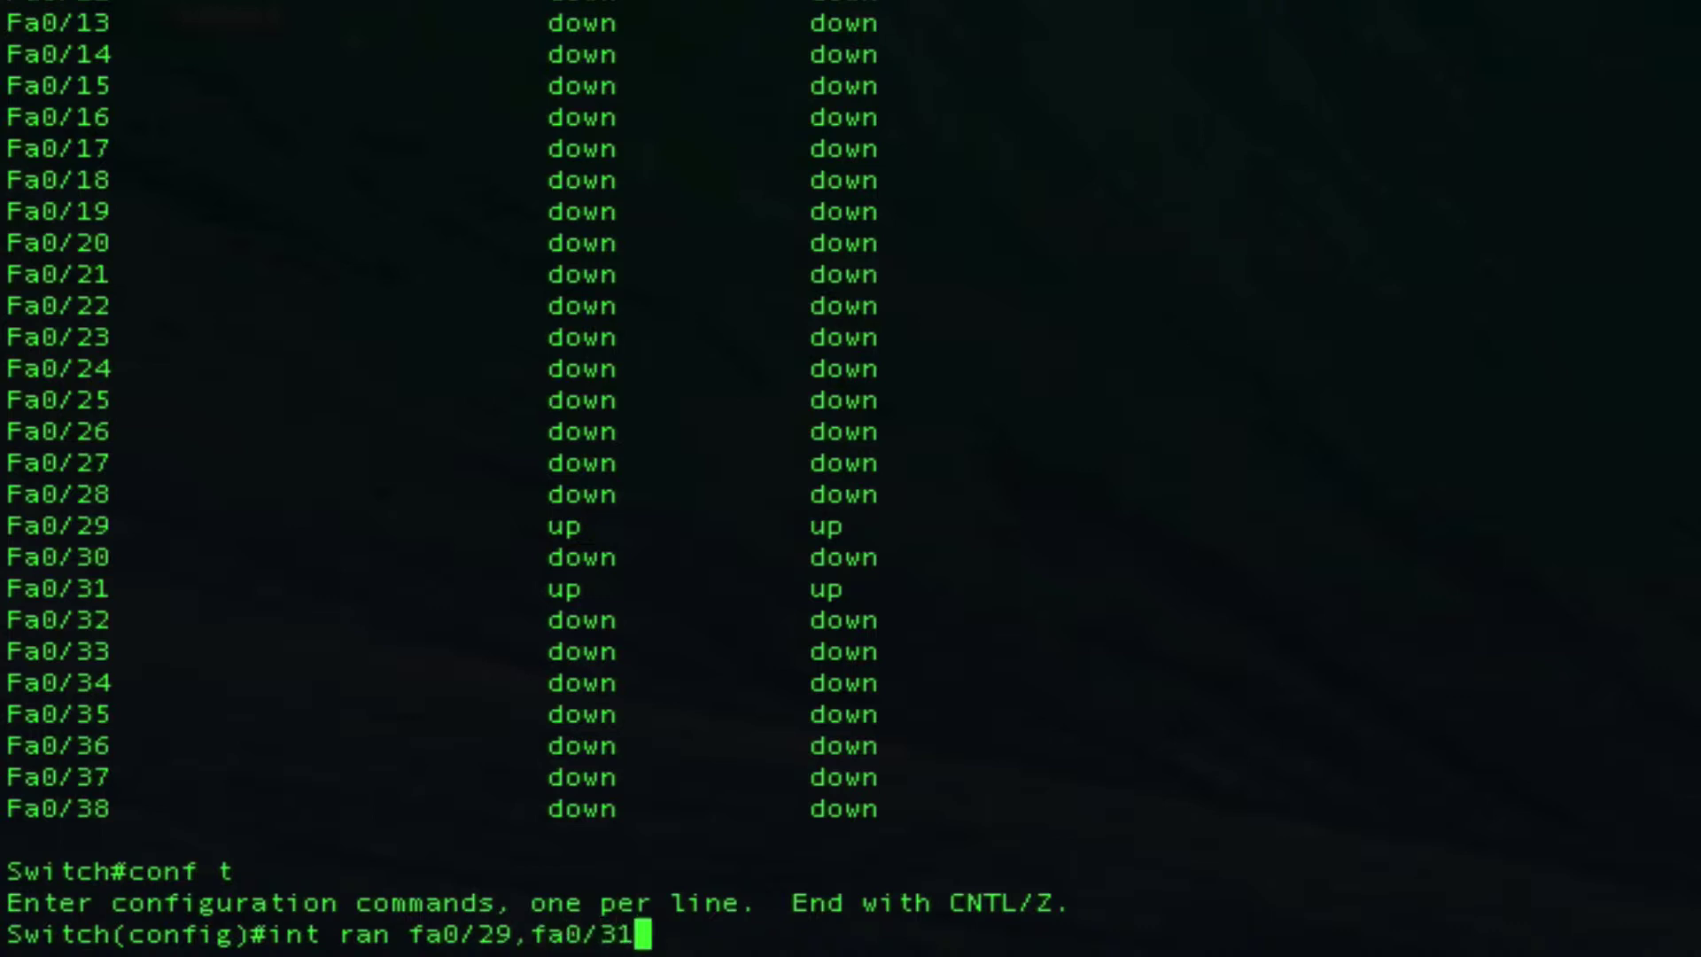
key("Return")
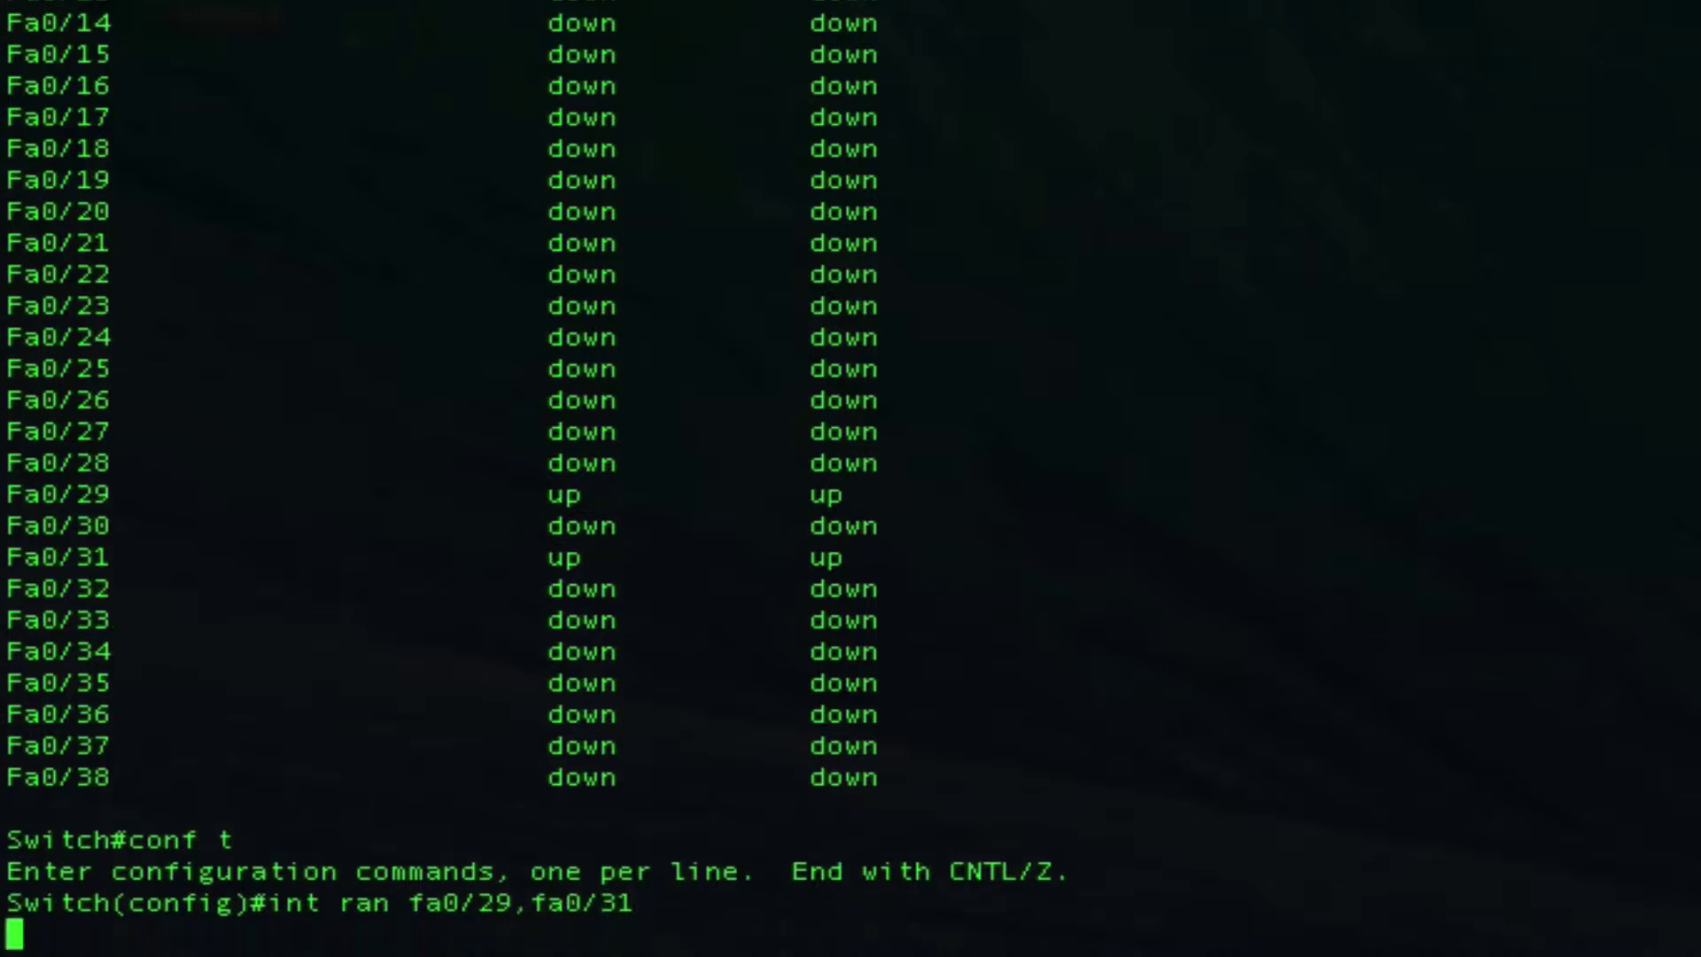
type("sw")
key("Return")
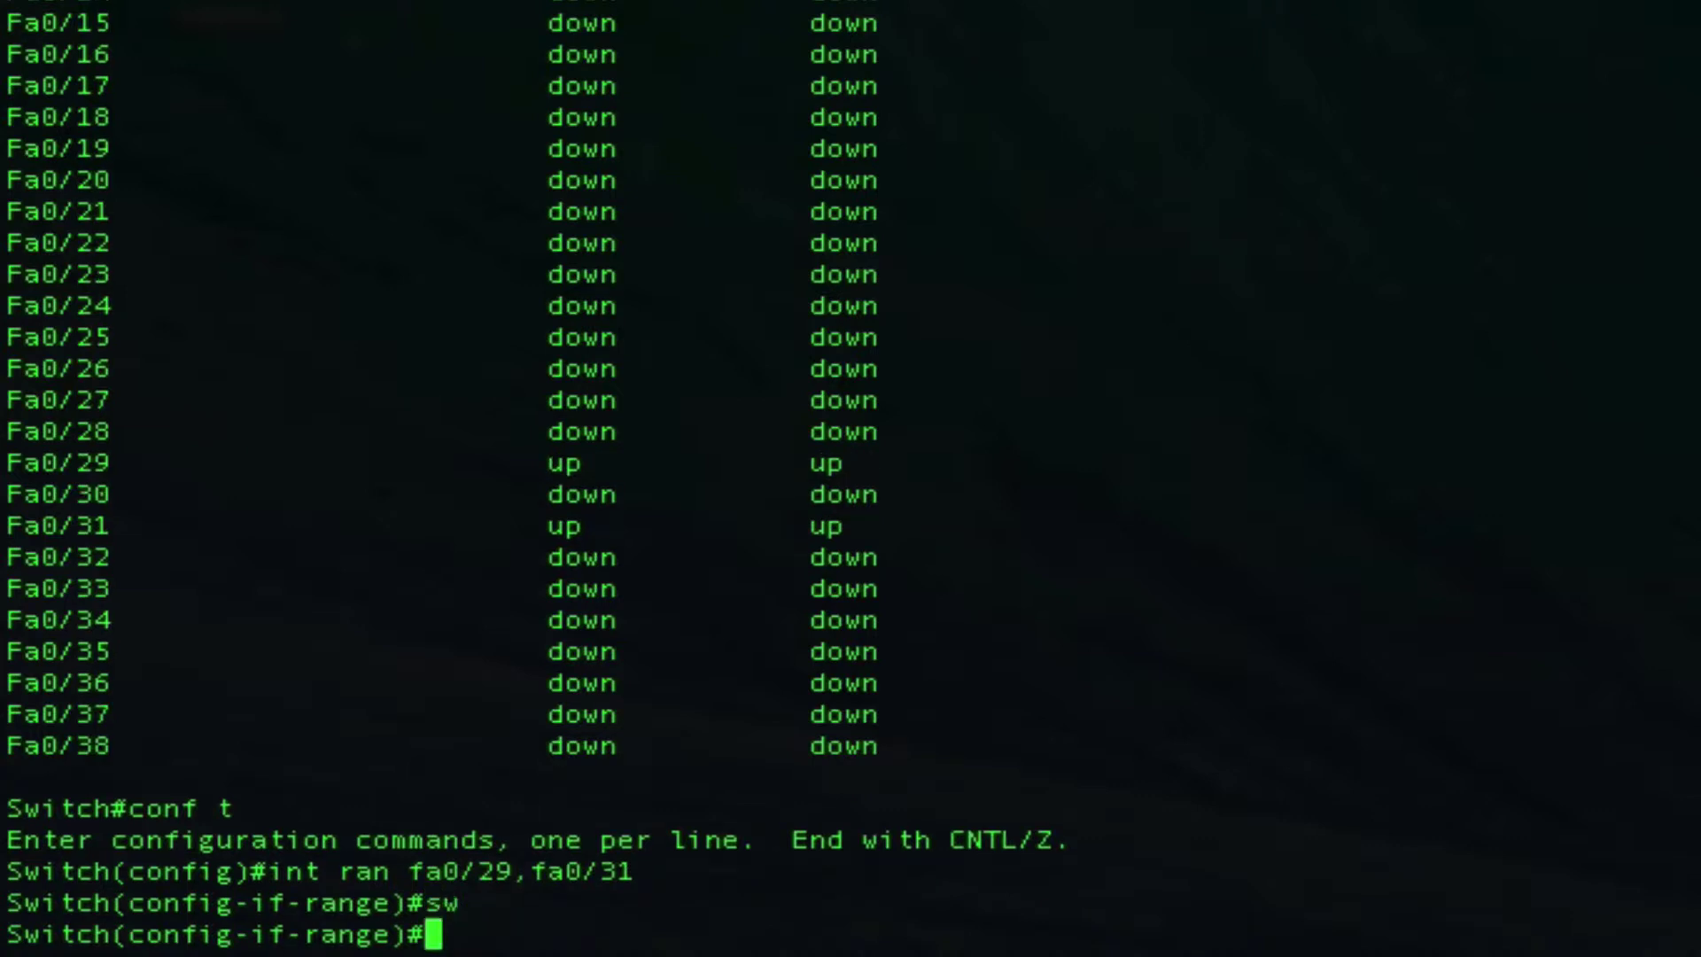
type("sw tr")
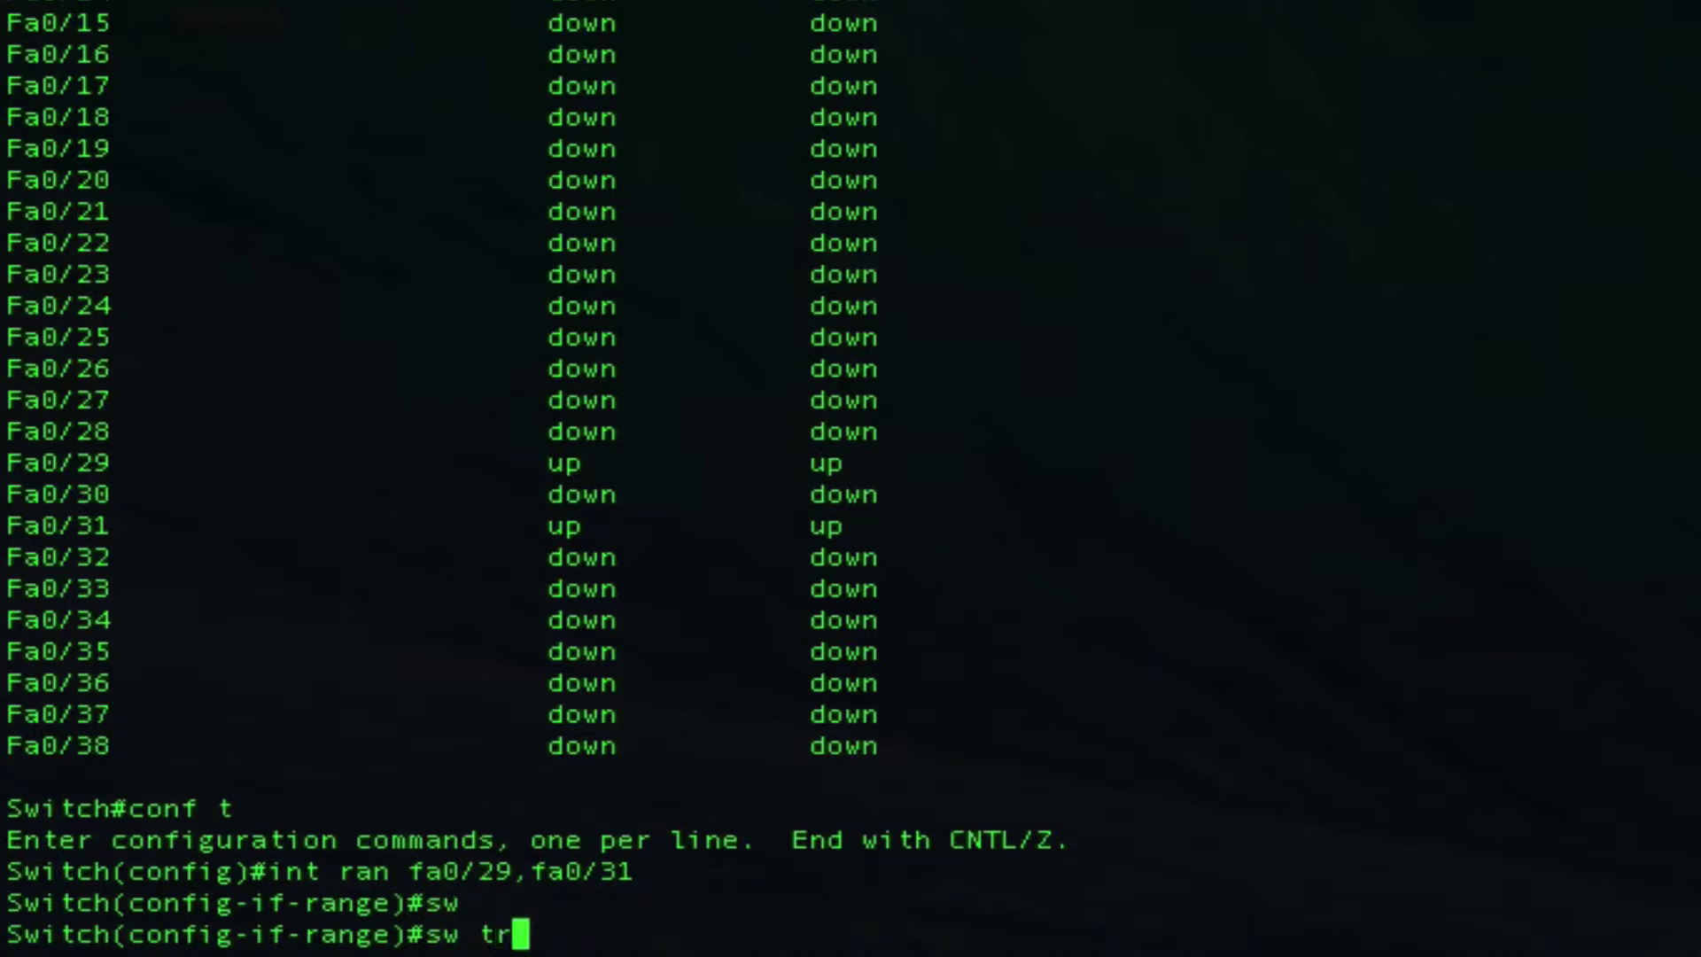
type(" en do")
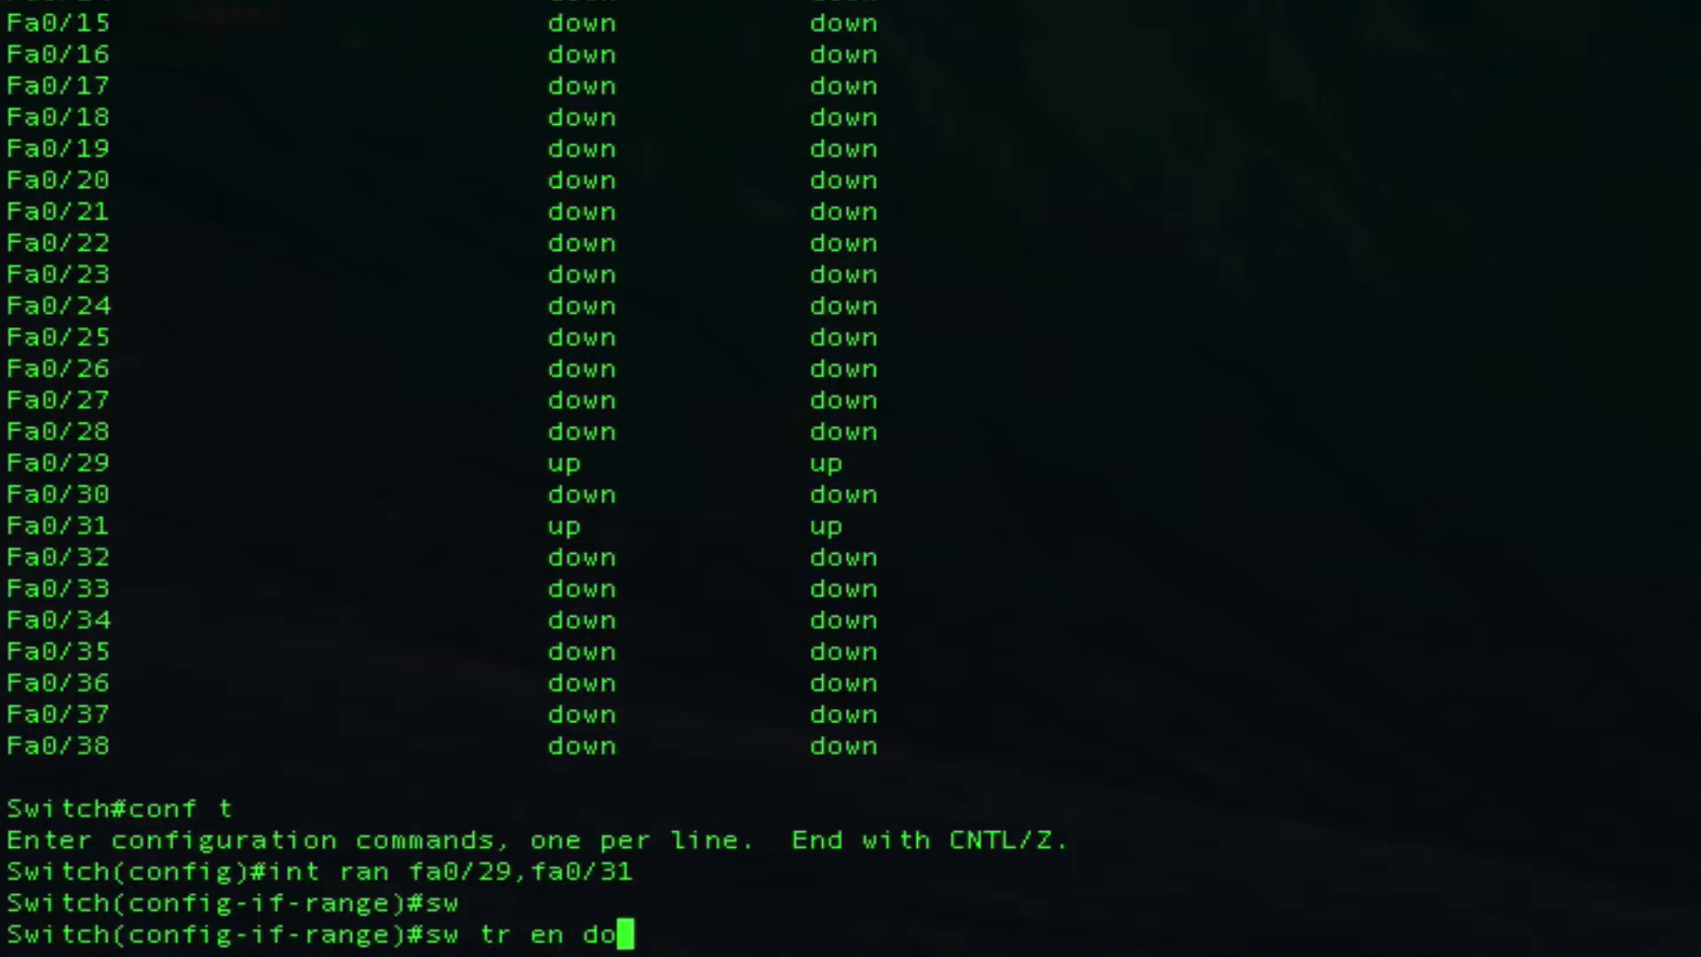
key("Return")
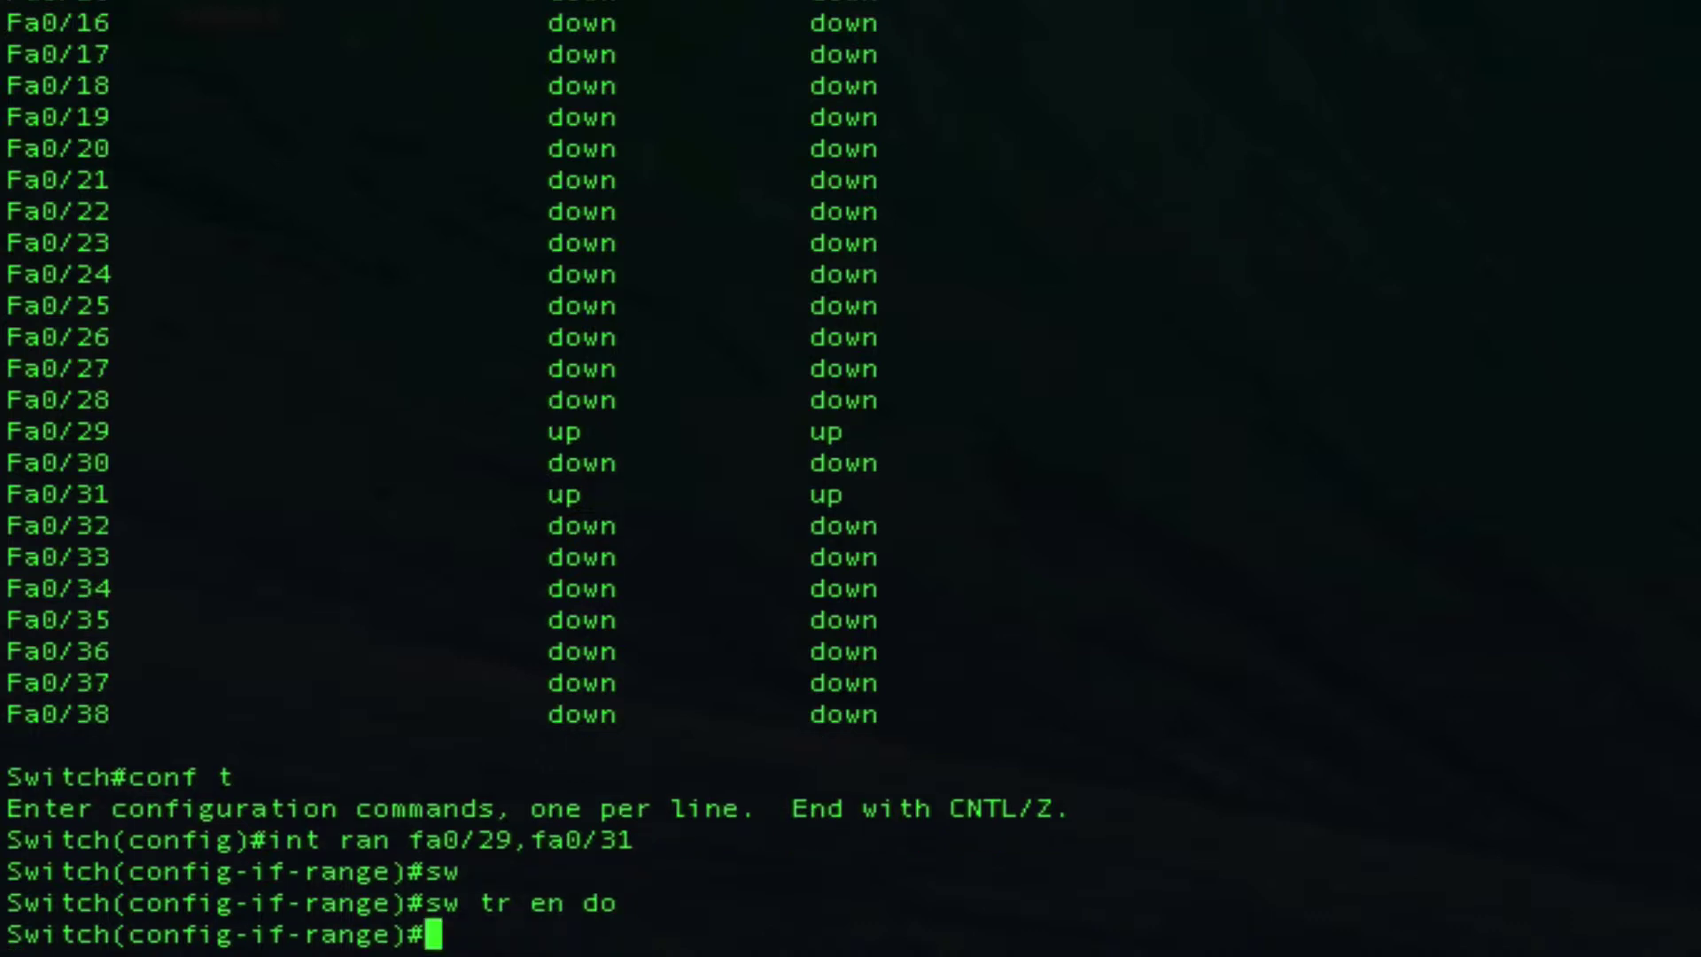
type("sw mo tru")
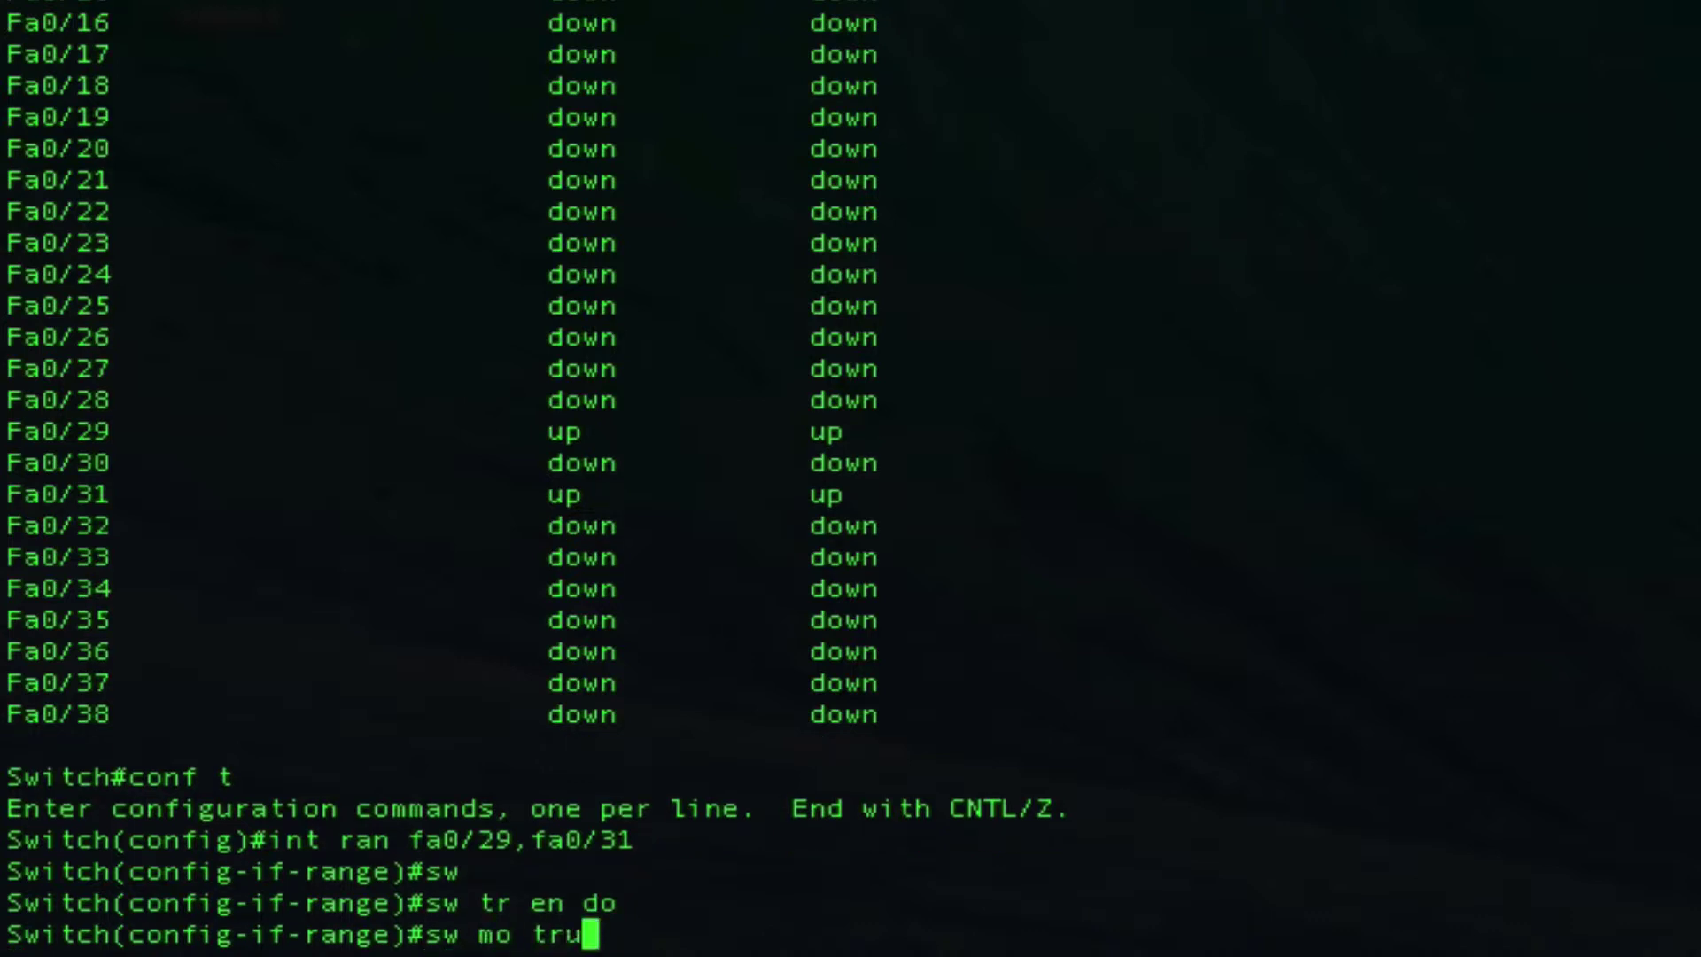
key("Return")
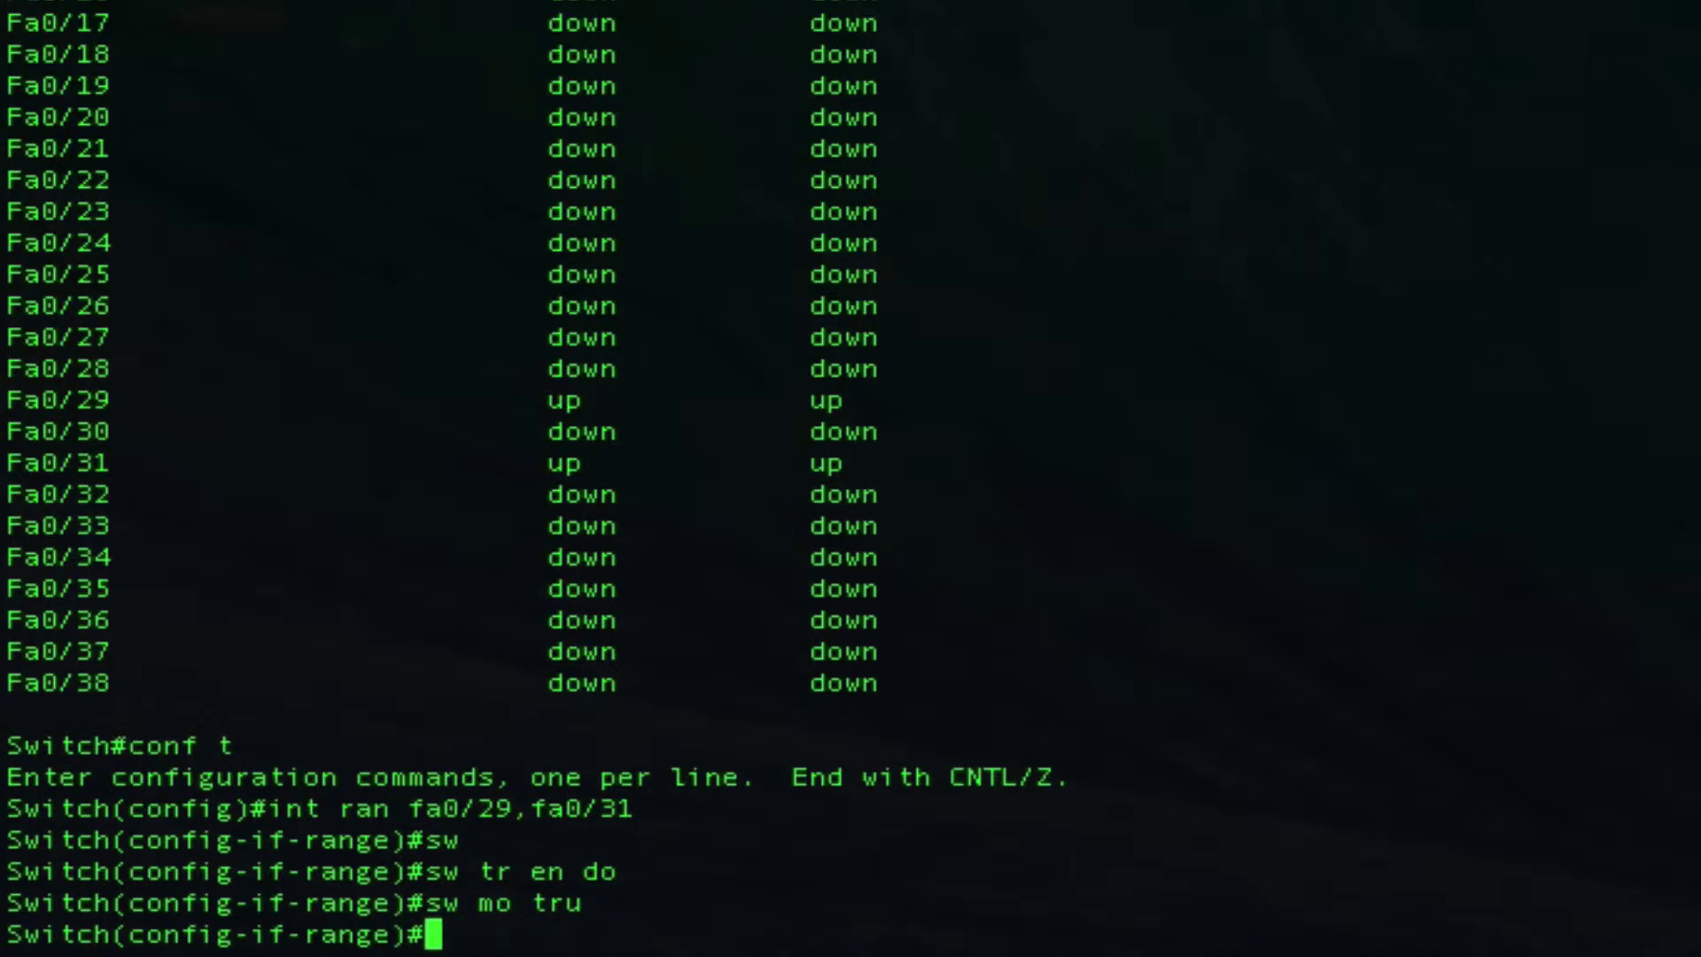
Add Fa0/29 and Fa0/31 to channel-group 4 in LACP passive mode.
type("chan")
key("Tab")
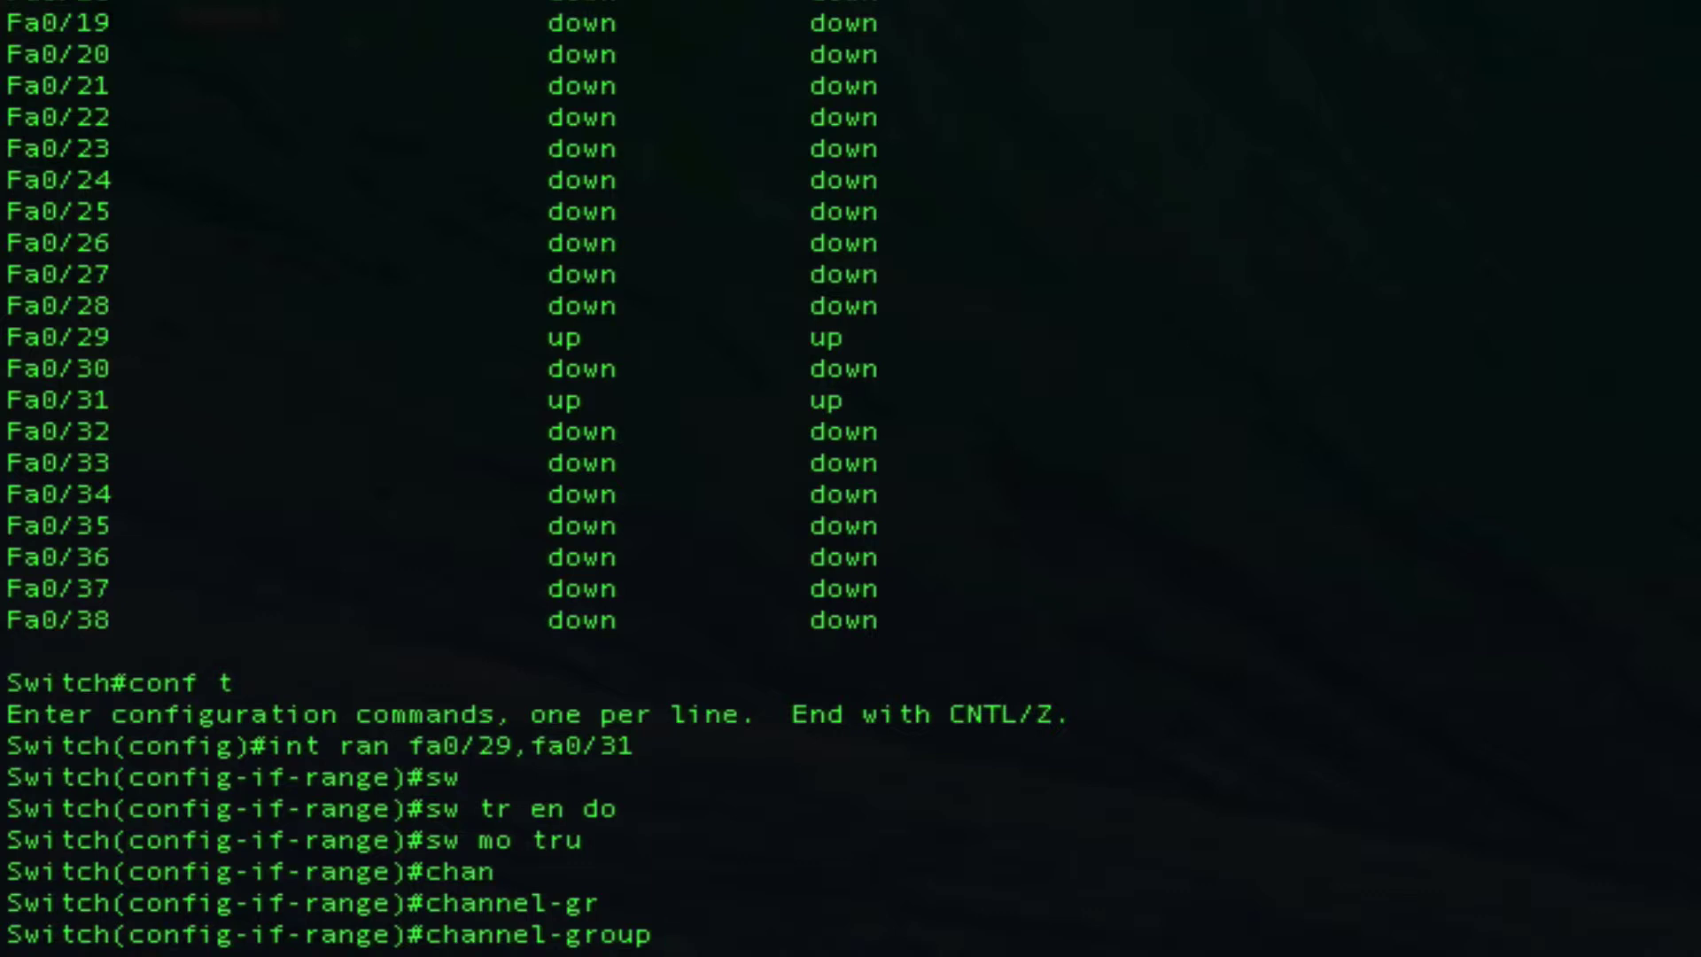
type("4")
type("mode")
type("pass")
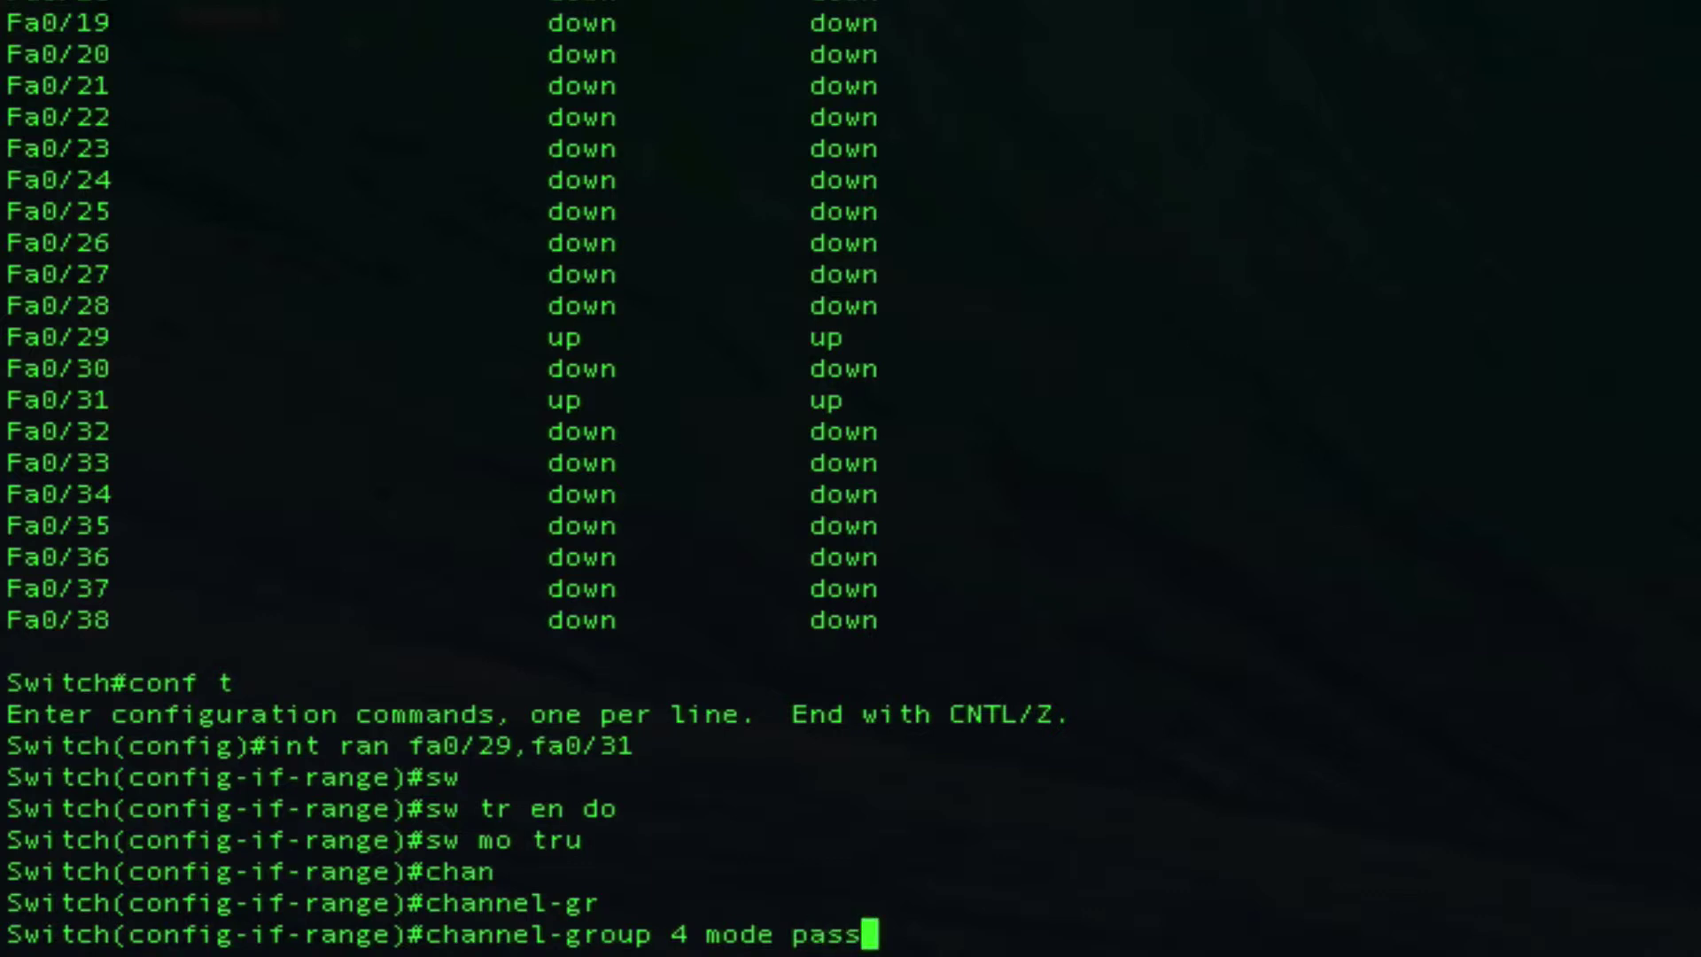
key("Tab")
key("Return")
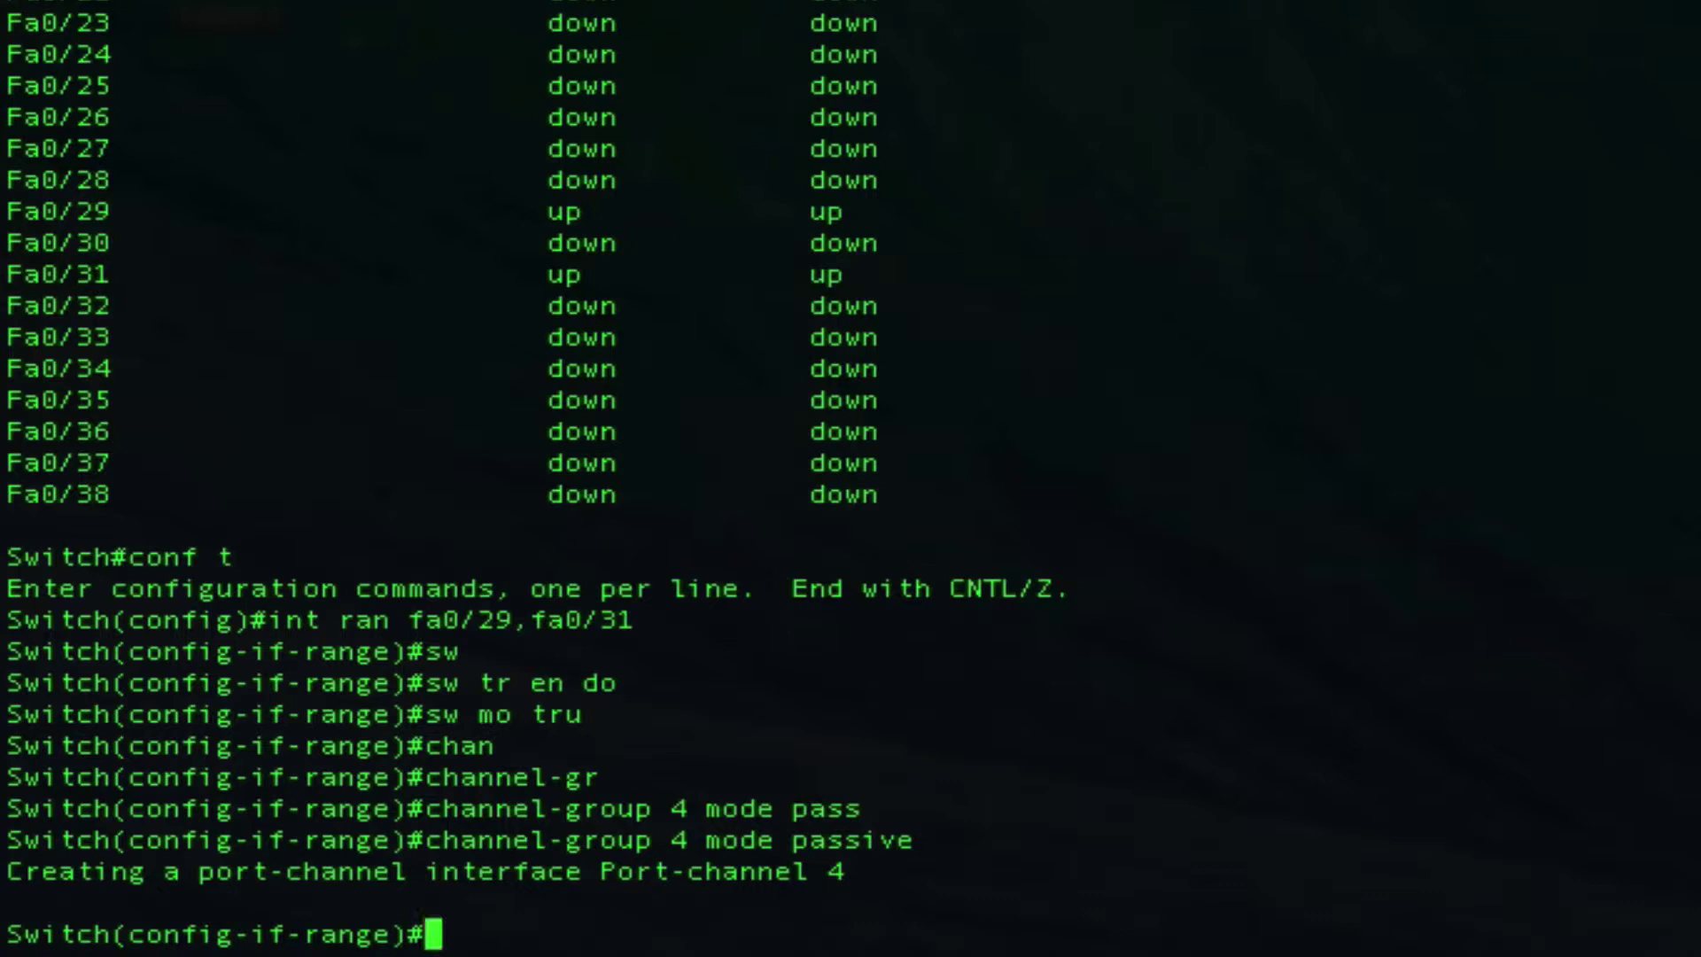
Confirm Po4 appears in 'do sh int des', then list VLANs with 'do sh vlan'.
type("do s")
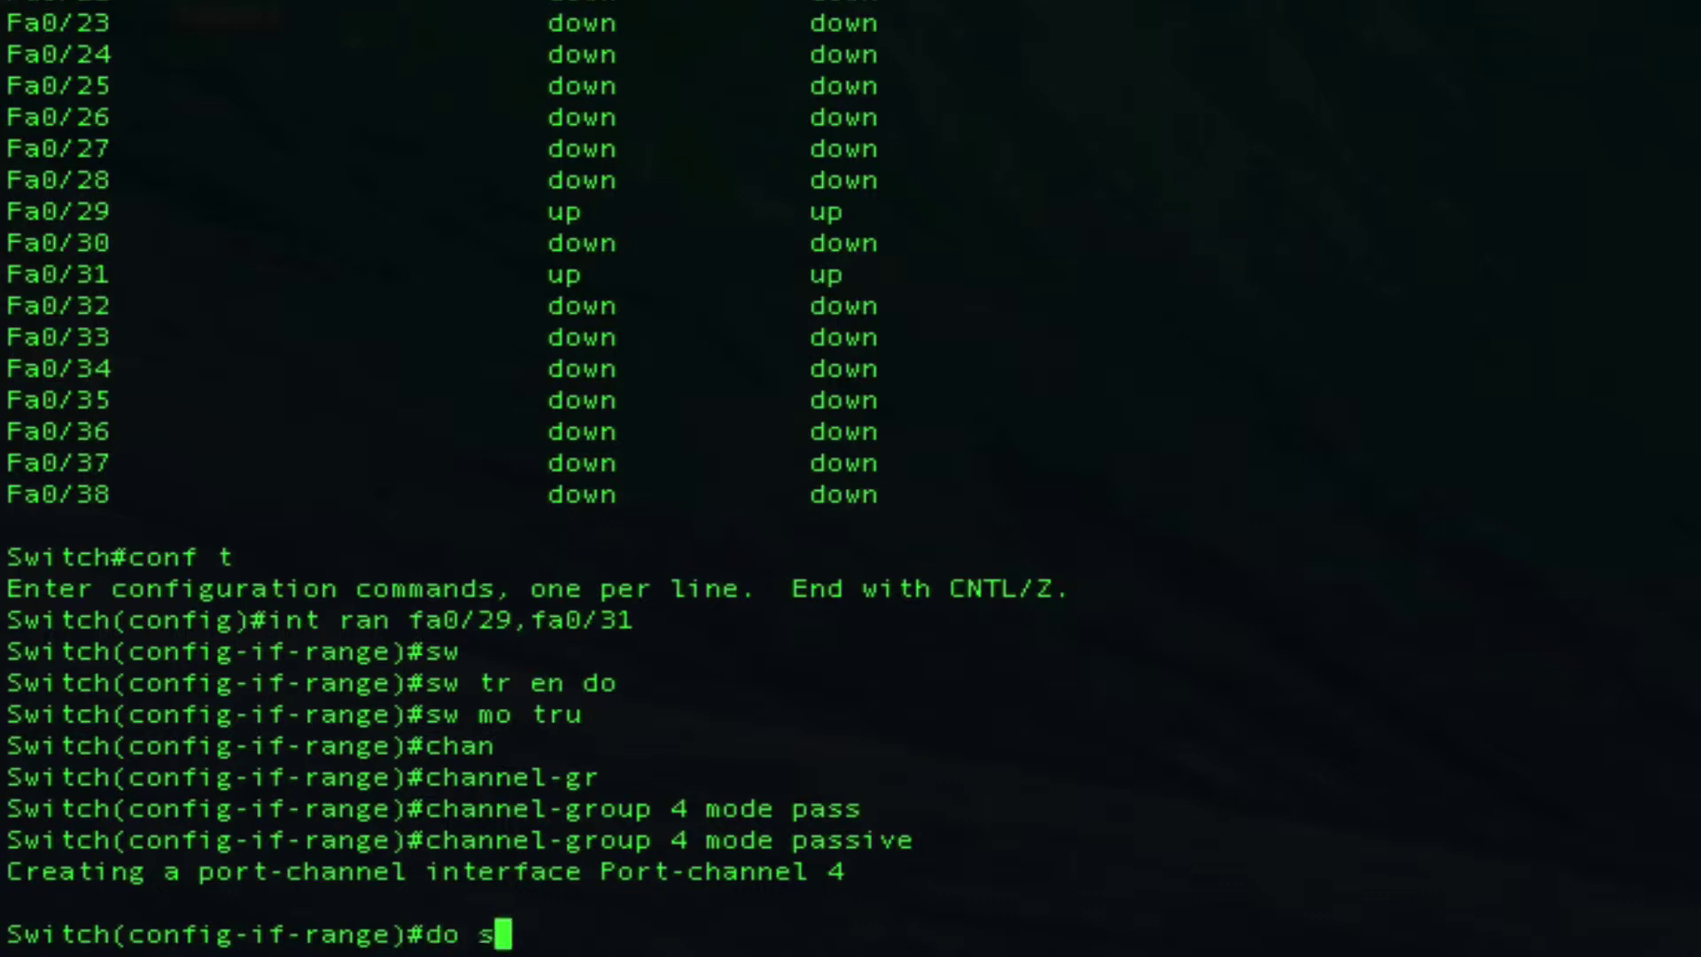
type("h int des")
key("Return")
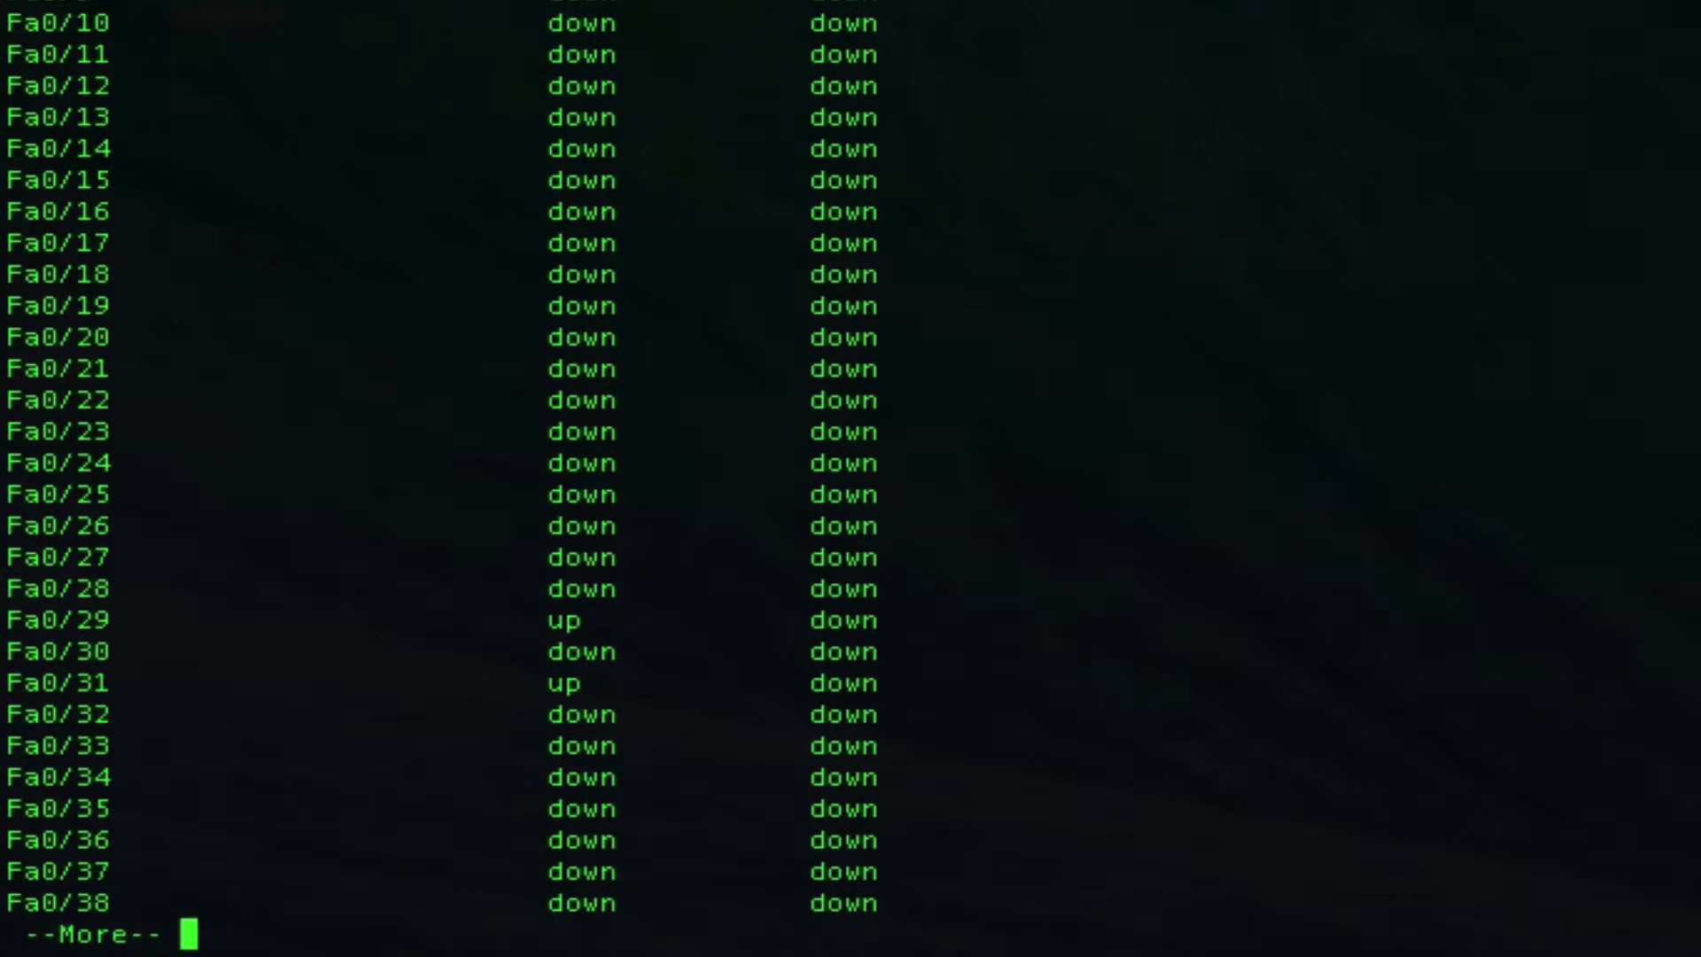
key("space")
left_click_drag(67, 904, 3, 904)
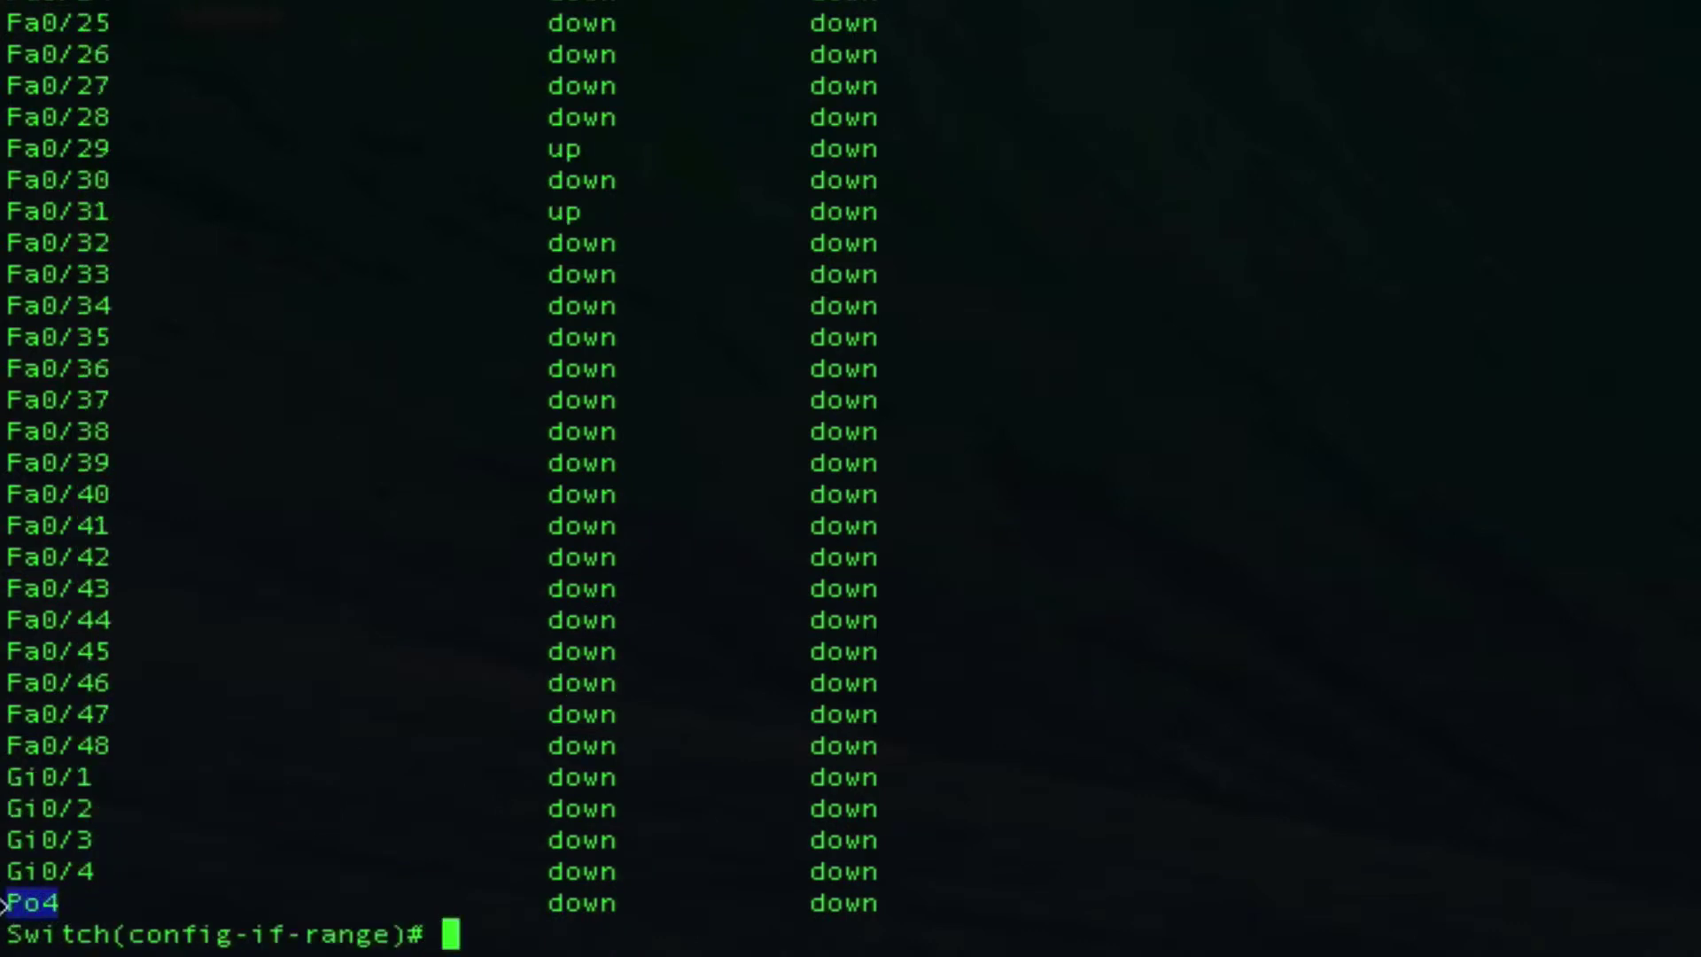
left_click(477, 948)
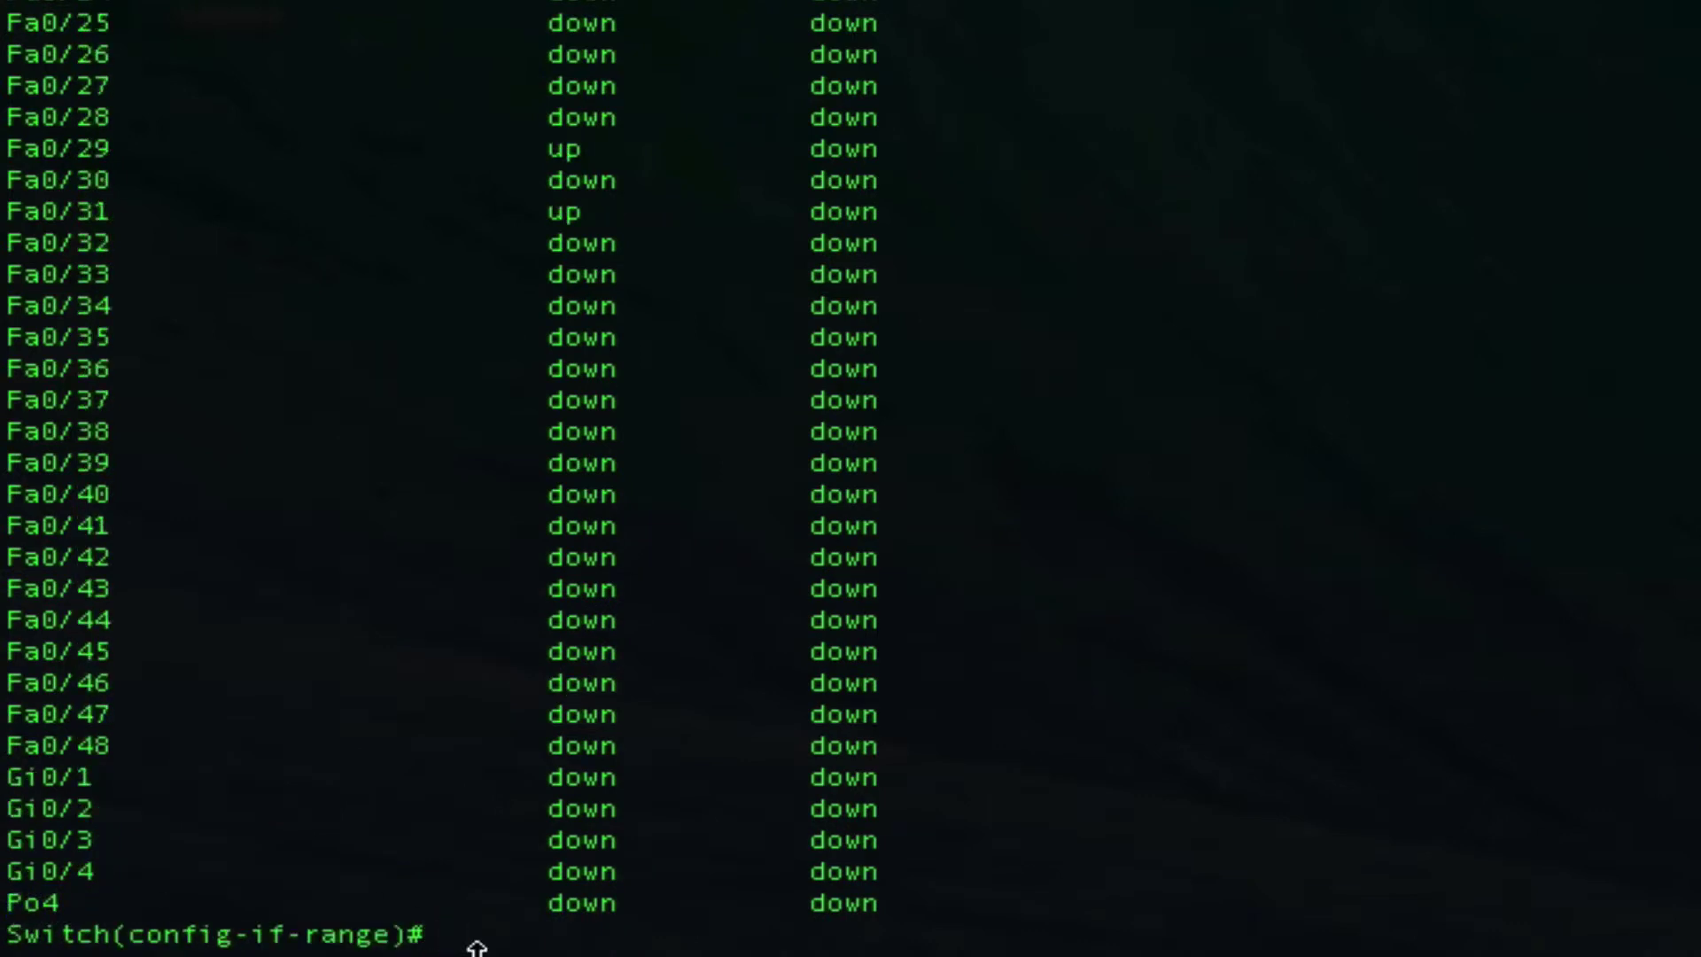
type("do sh vlan")
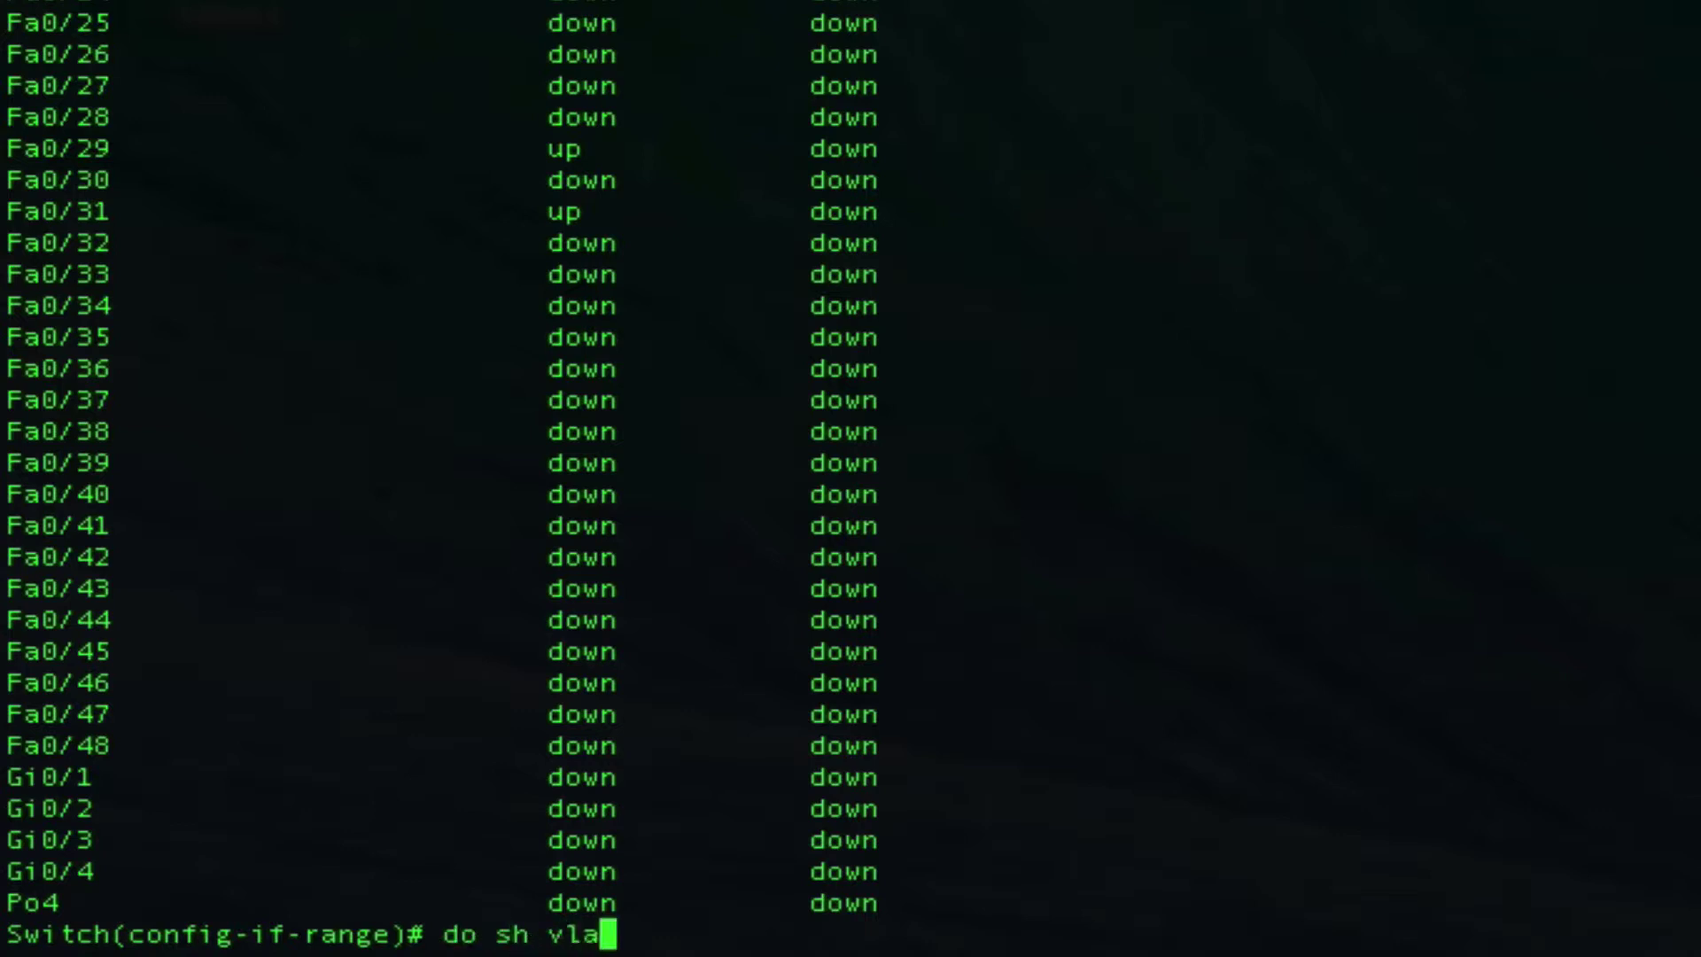
key("Return")
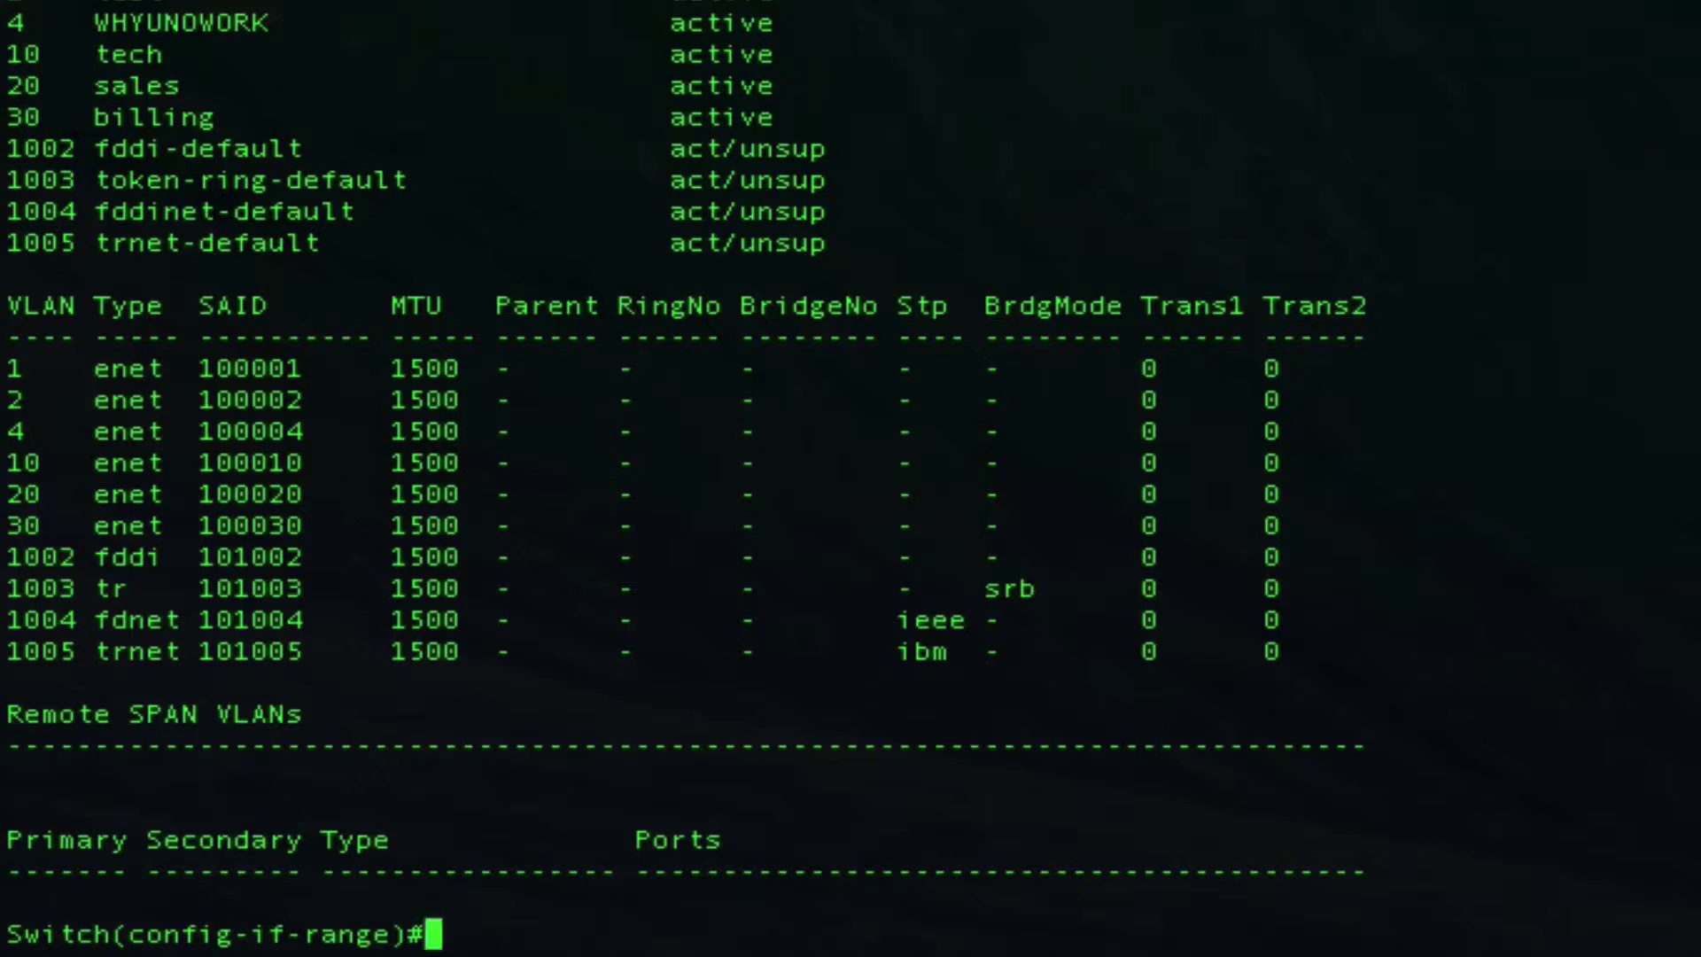
Set native VLAN 4 on the Port-channel 4 trunk with 'sw tr nat vl 4'.
type("int po4")
key("Return")
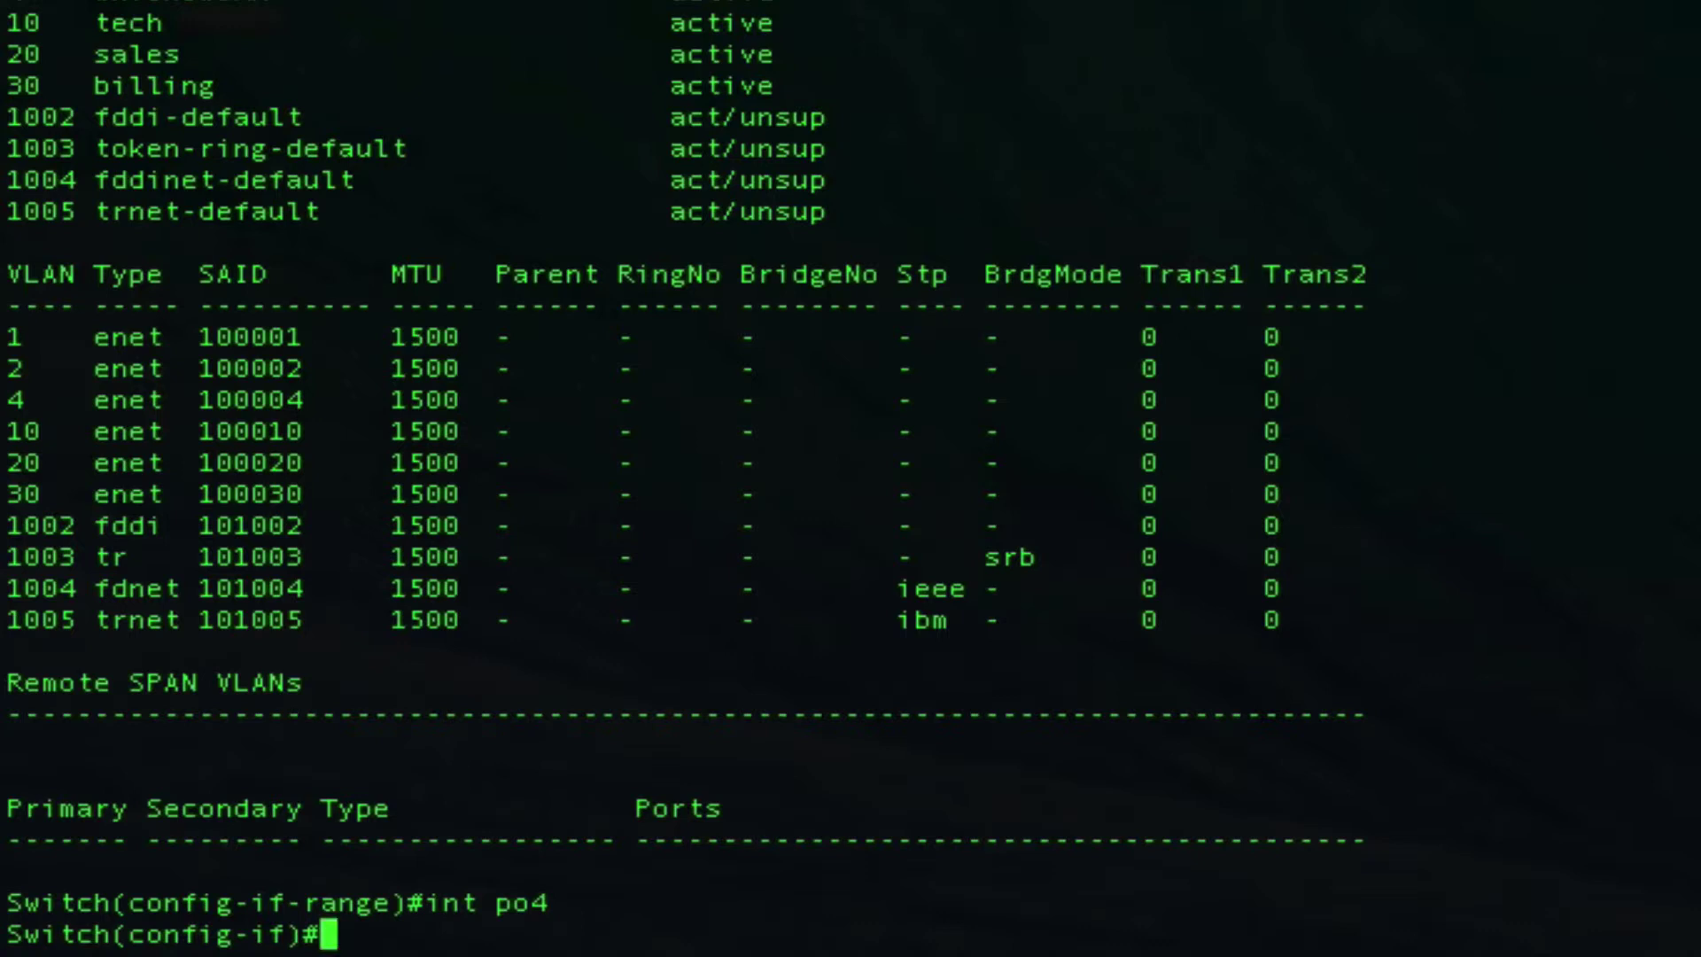
type("sw tr ")
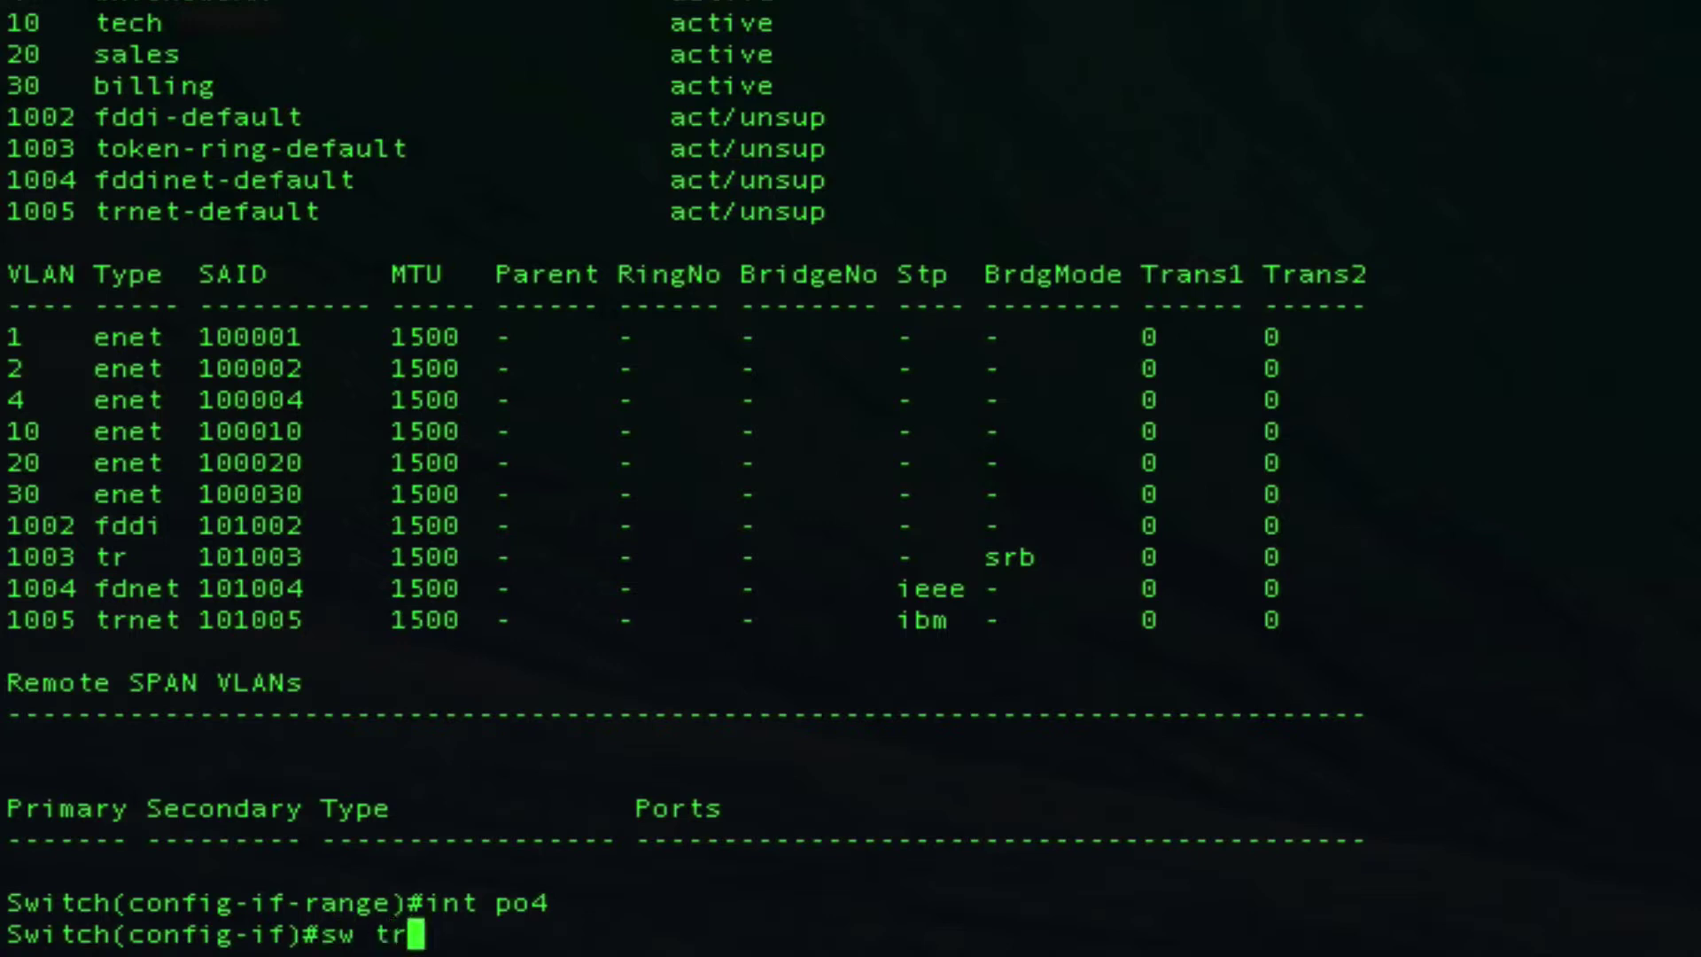
type("nat ")
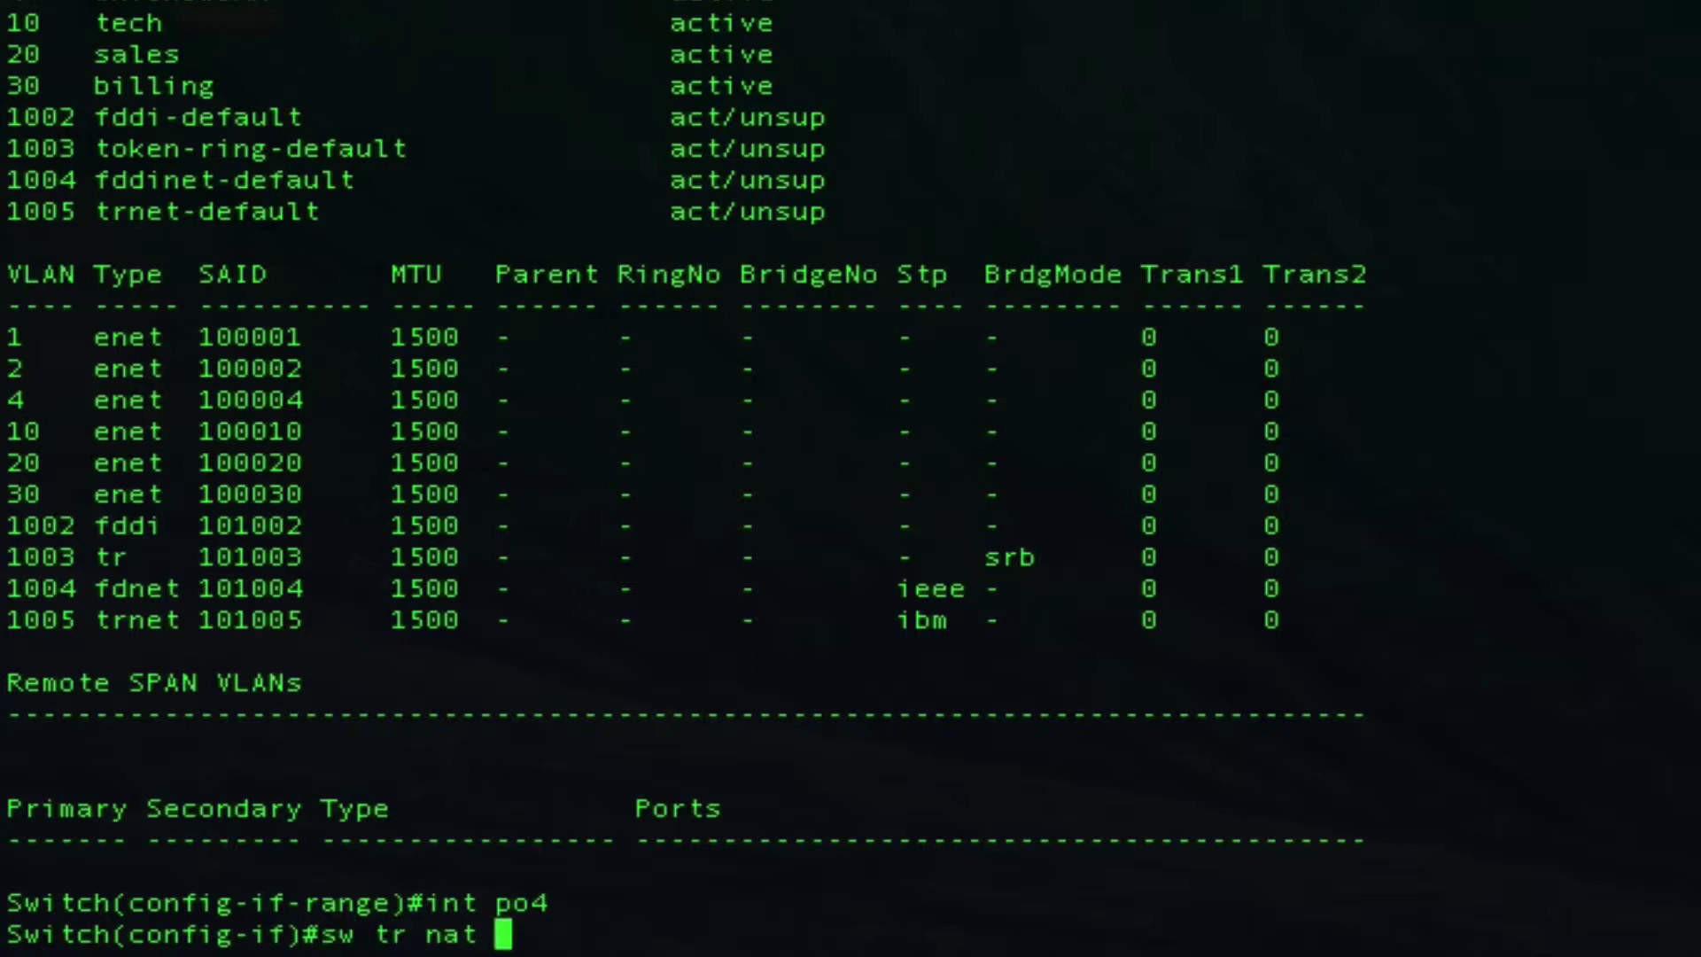
type("vl 4")
key("Return")
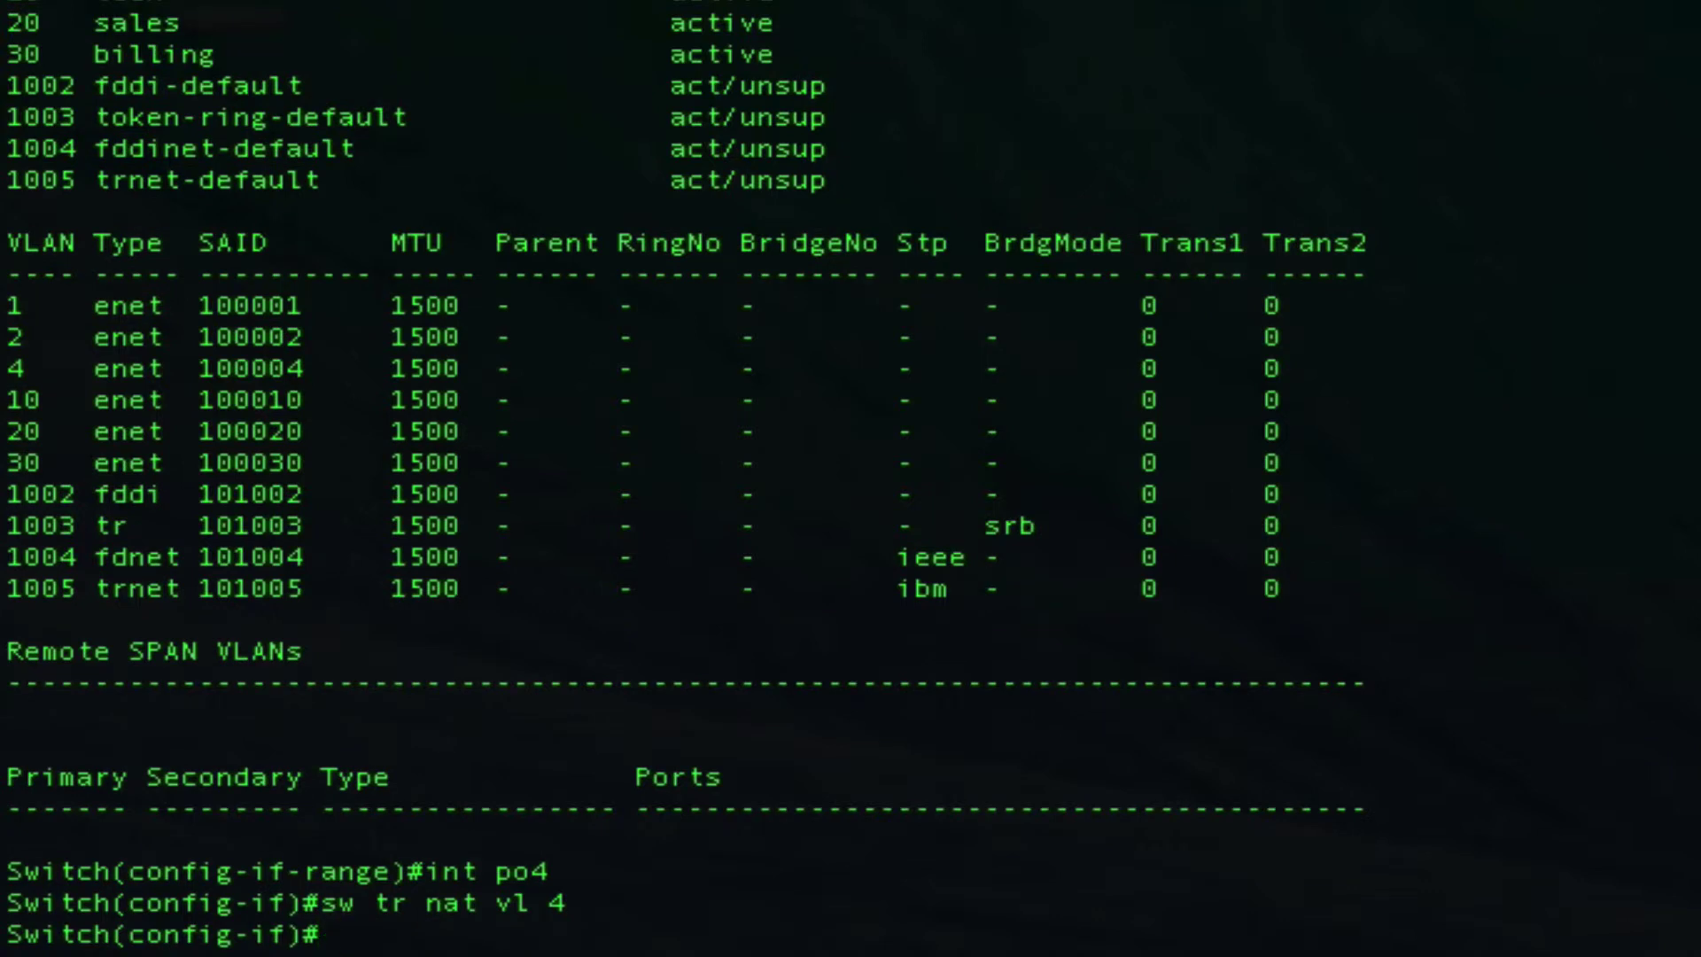
type("do sh run int ")
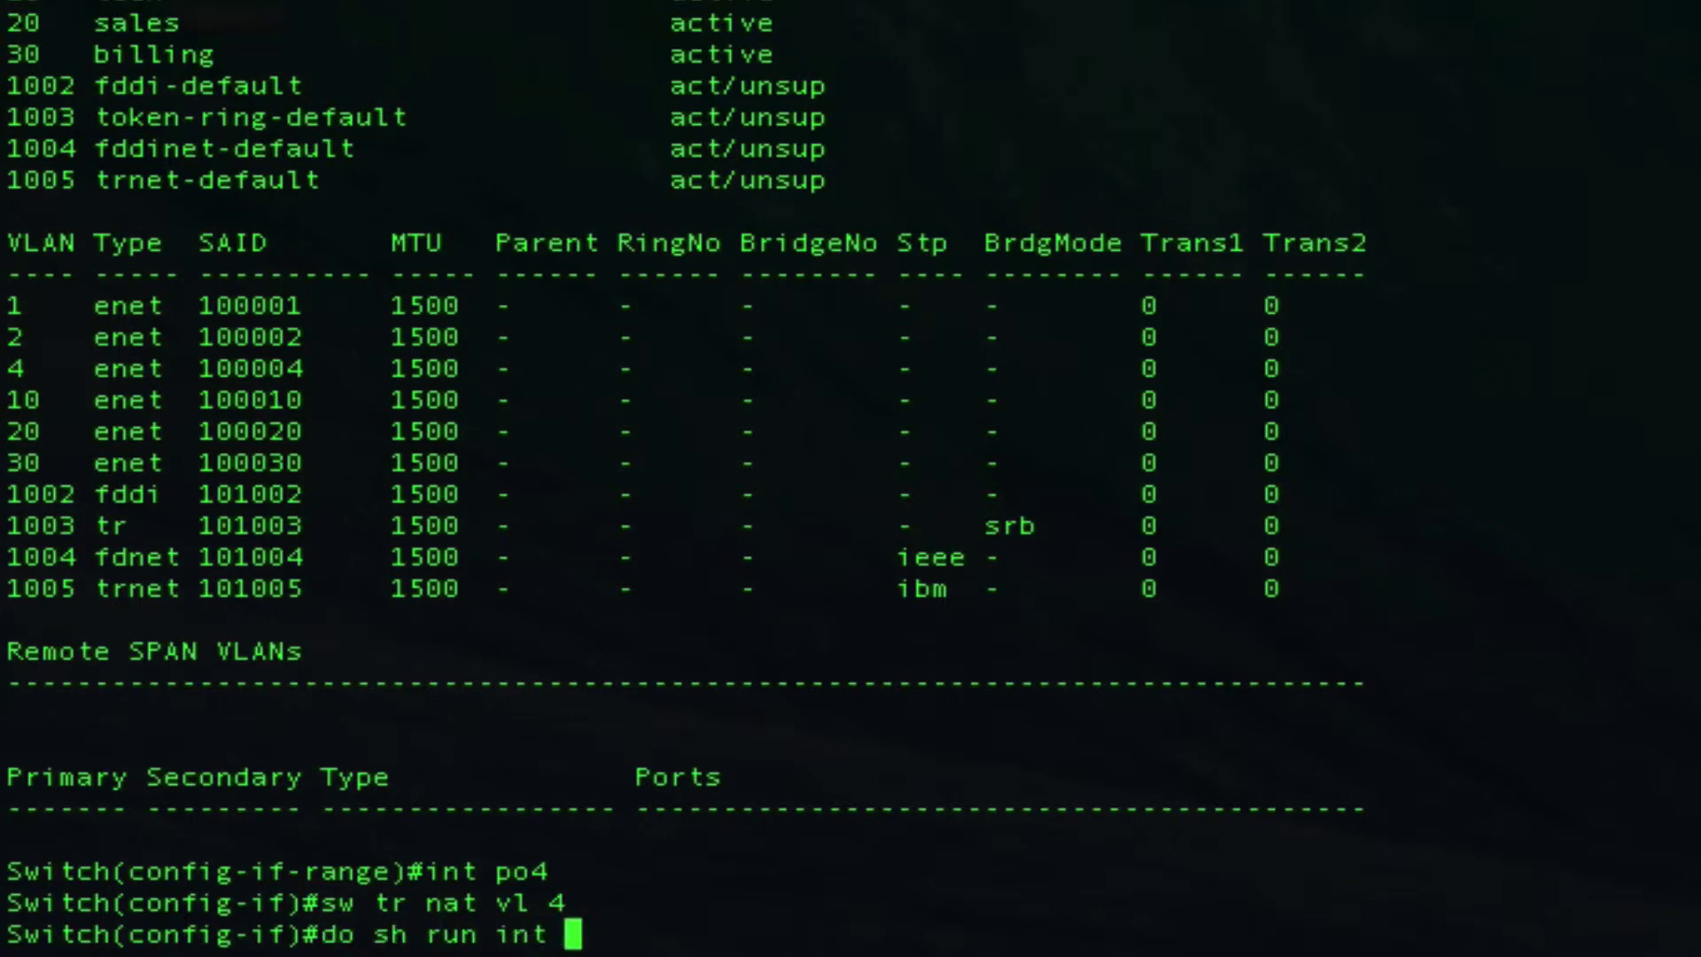
type("fa0/29")
Show the Fa0/29 and Fa0/31 running configs, highlighting native vlan 4 in each.
key("Return")
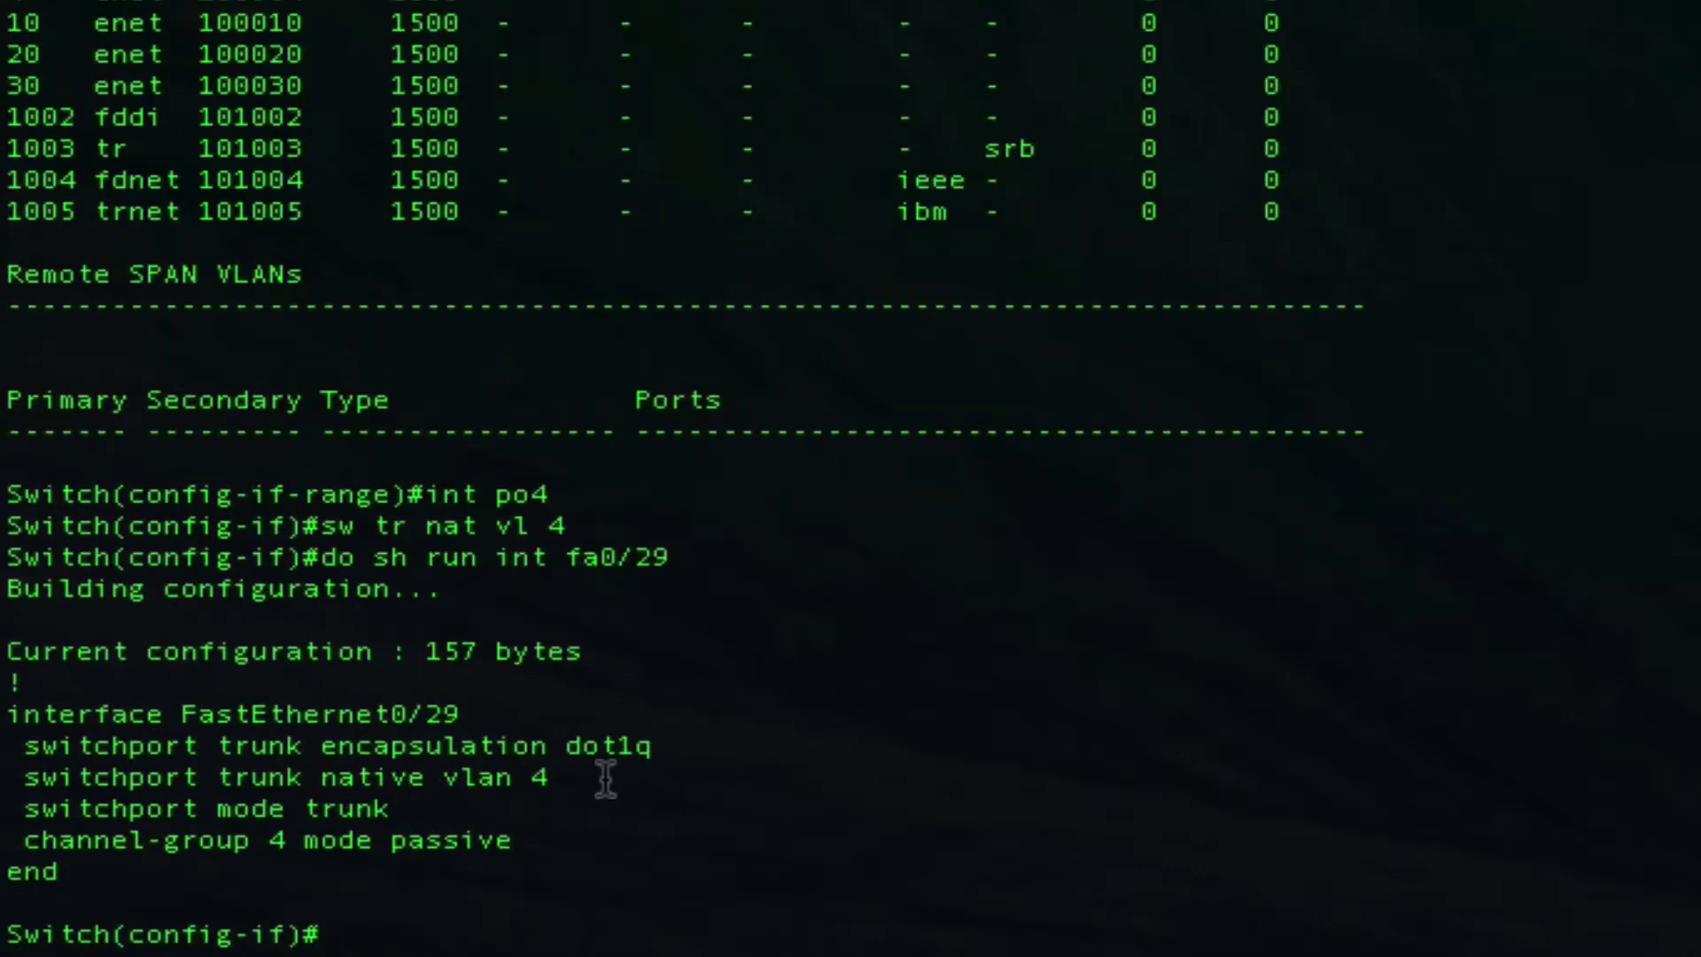
left_click_drag(608, 778, 76, 762)
key("Up")
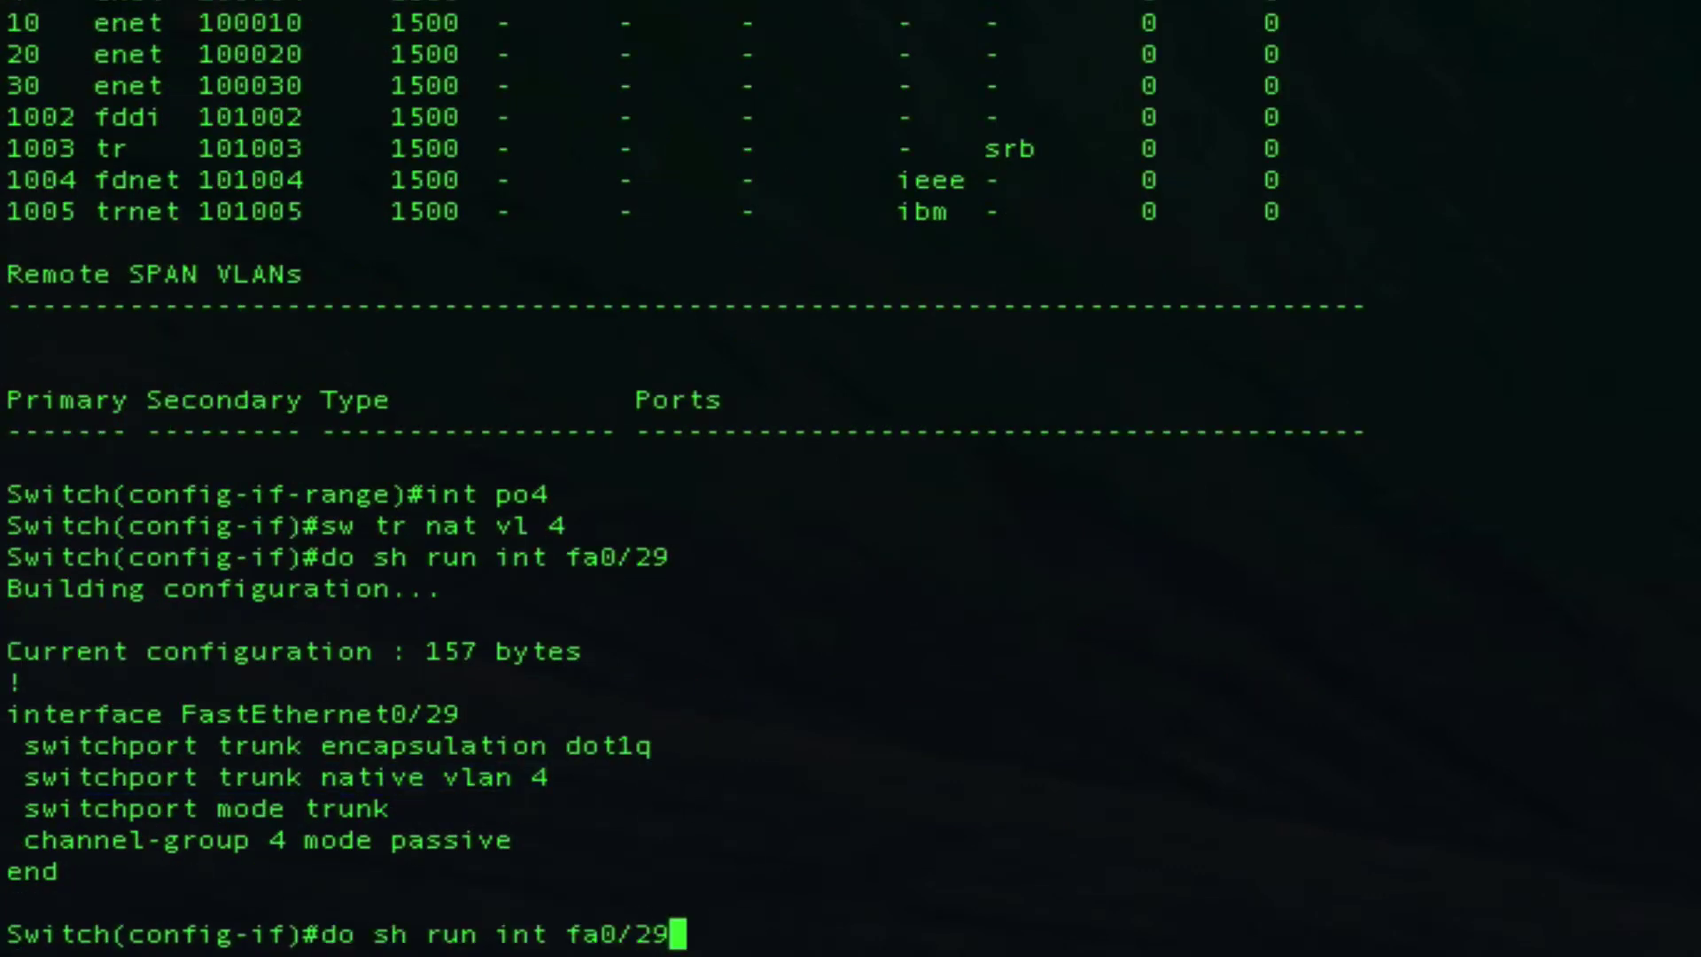
key("BackSpace")
key("BackSpace")
type("11")
key("Return")
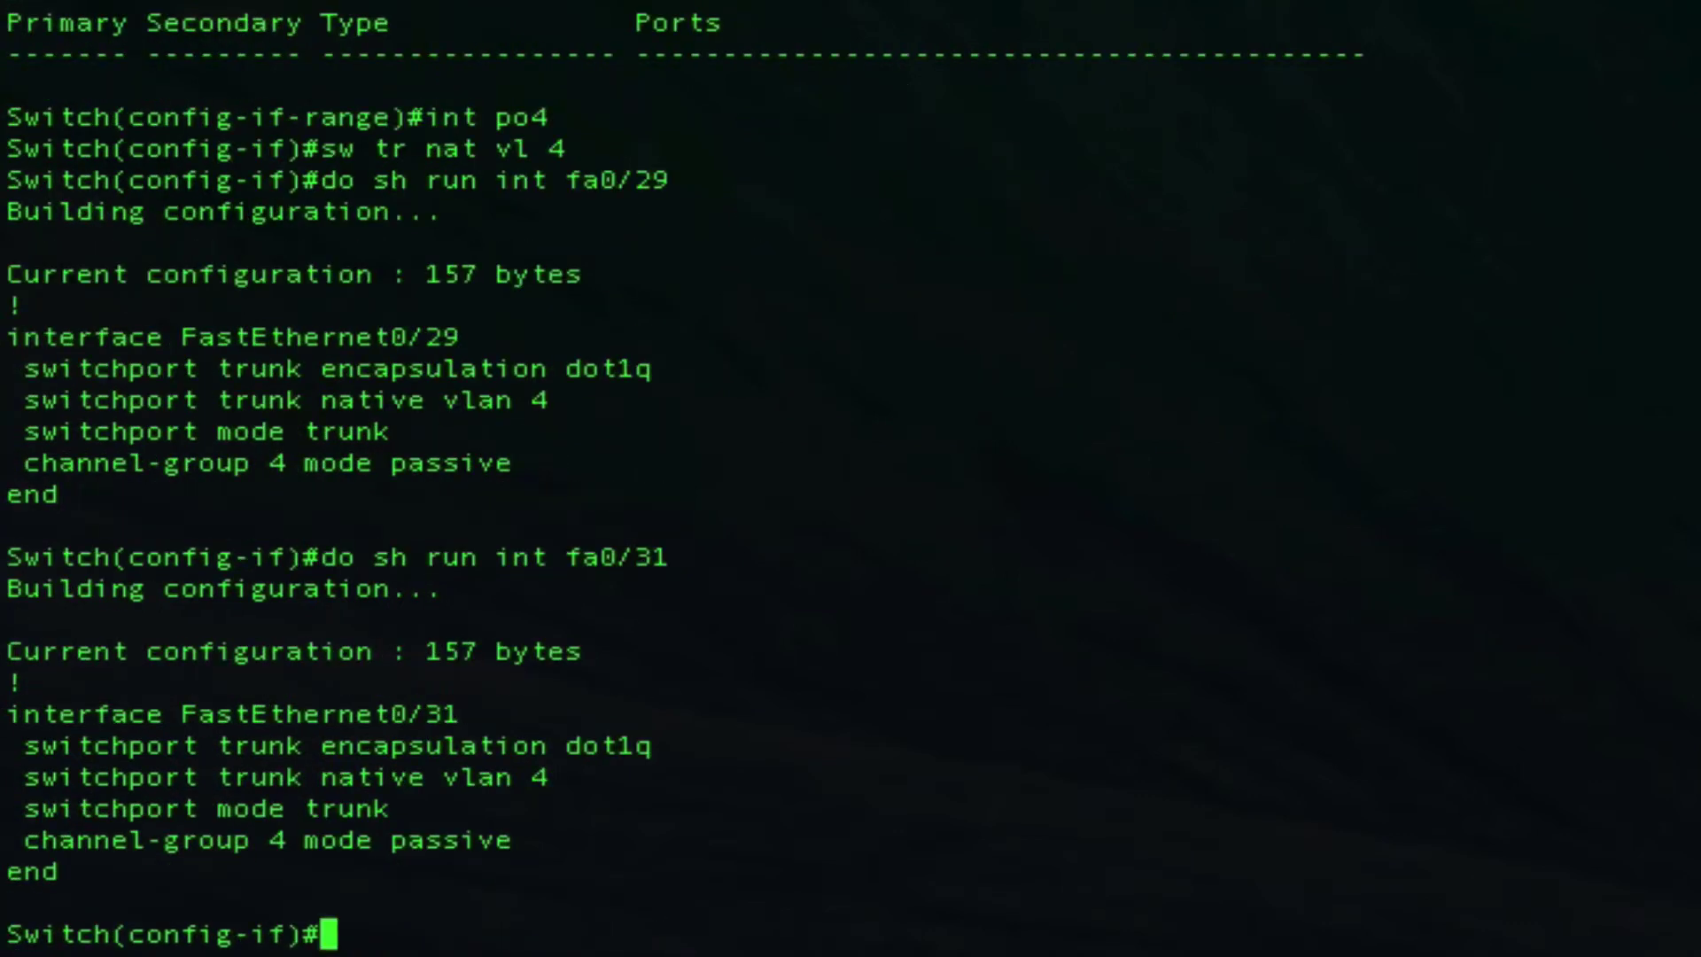
left_click_drag(551, 777, 317, 777)
left_click(386, 926)
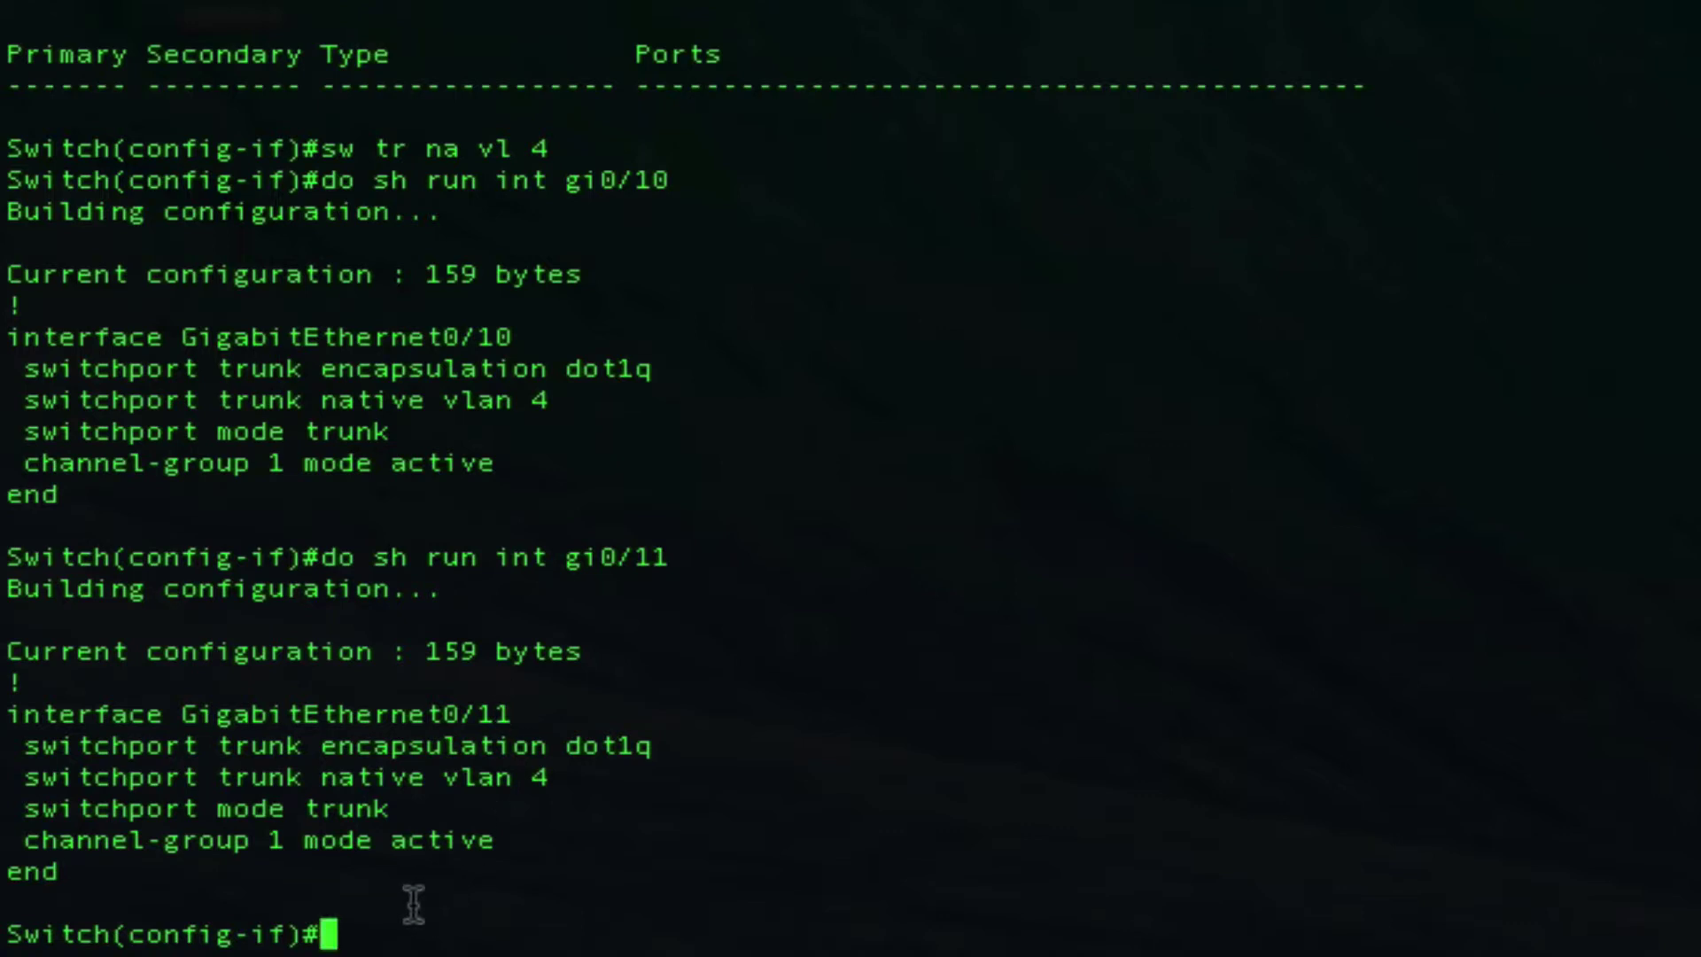
List VLANs with 'do sh vlan' and return to privileged EXEC mode.
type("do sh vlan")
key("Return")
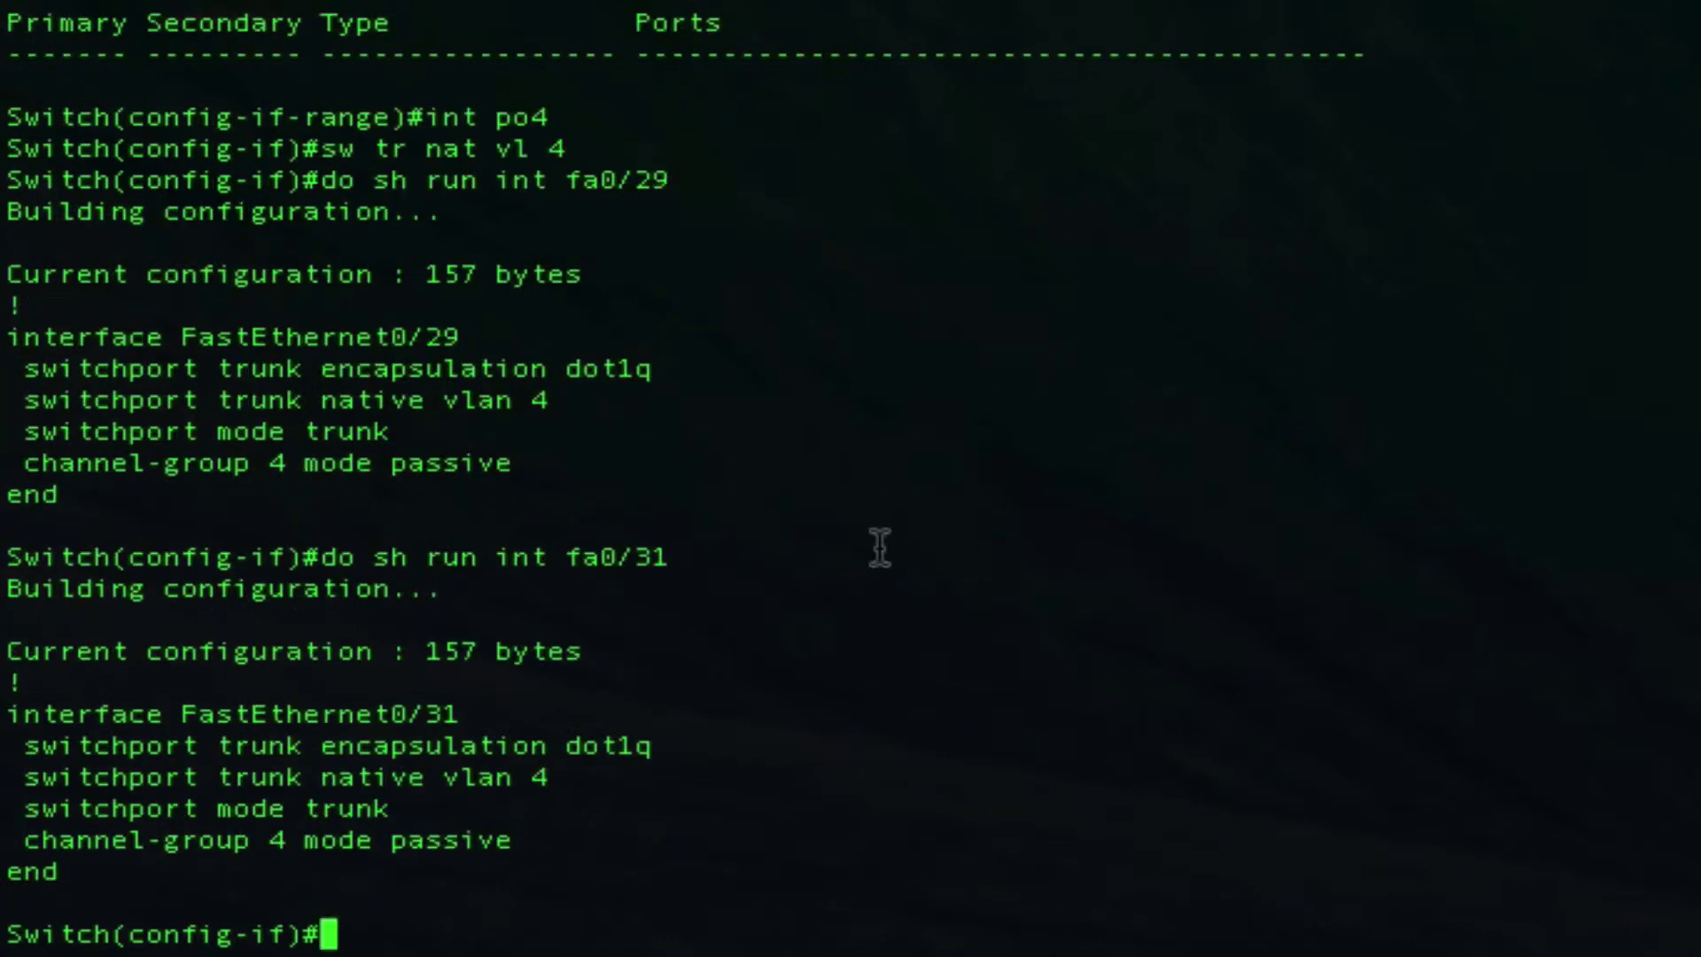
key("ctrl+z")
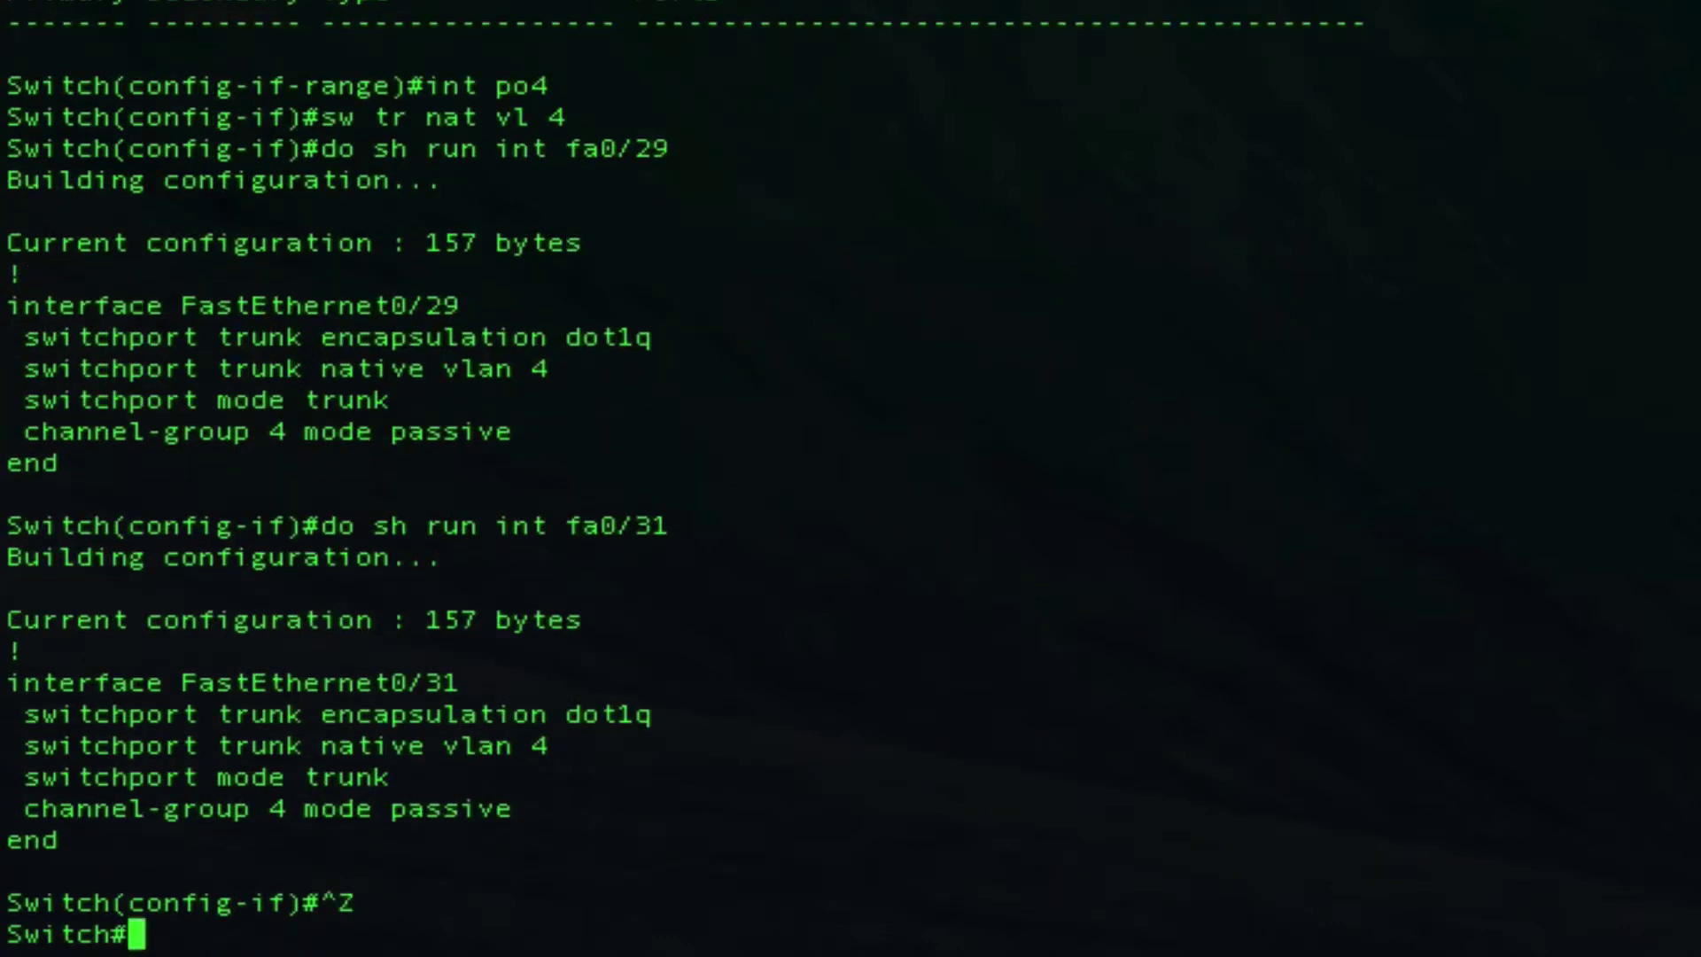
Check the VLAN table, then allow only VLANs 10, 20 and 30 on Port-channel4's trunk.
type("sh vlan")
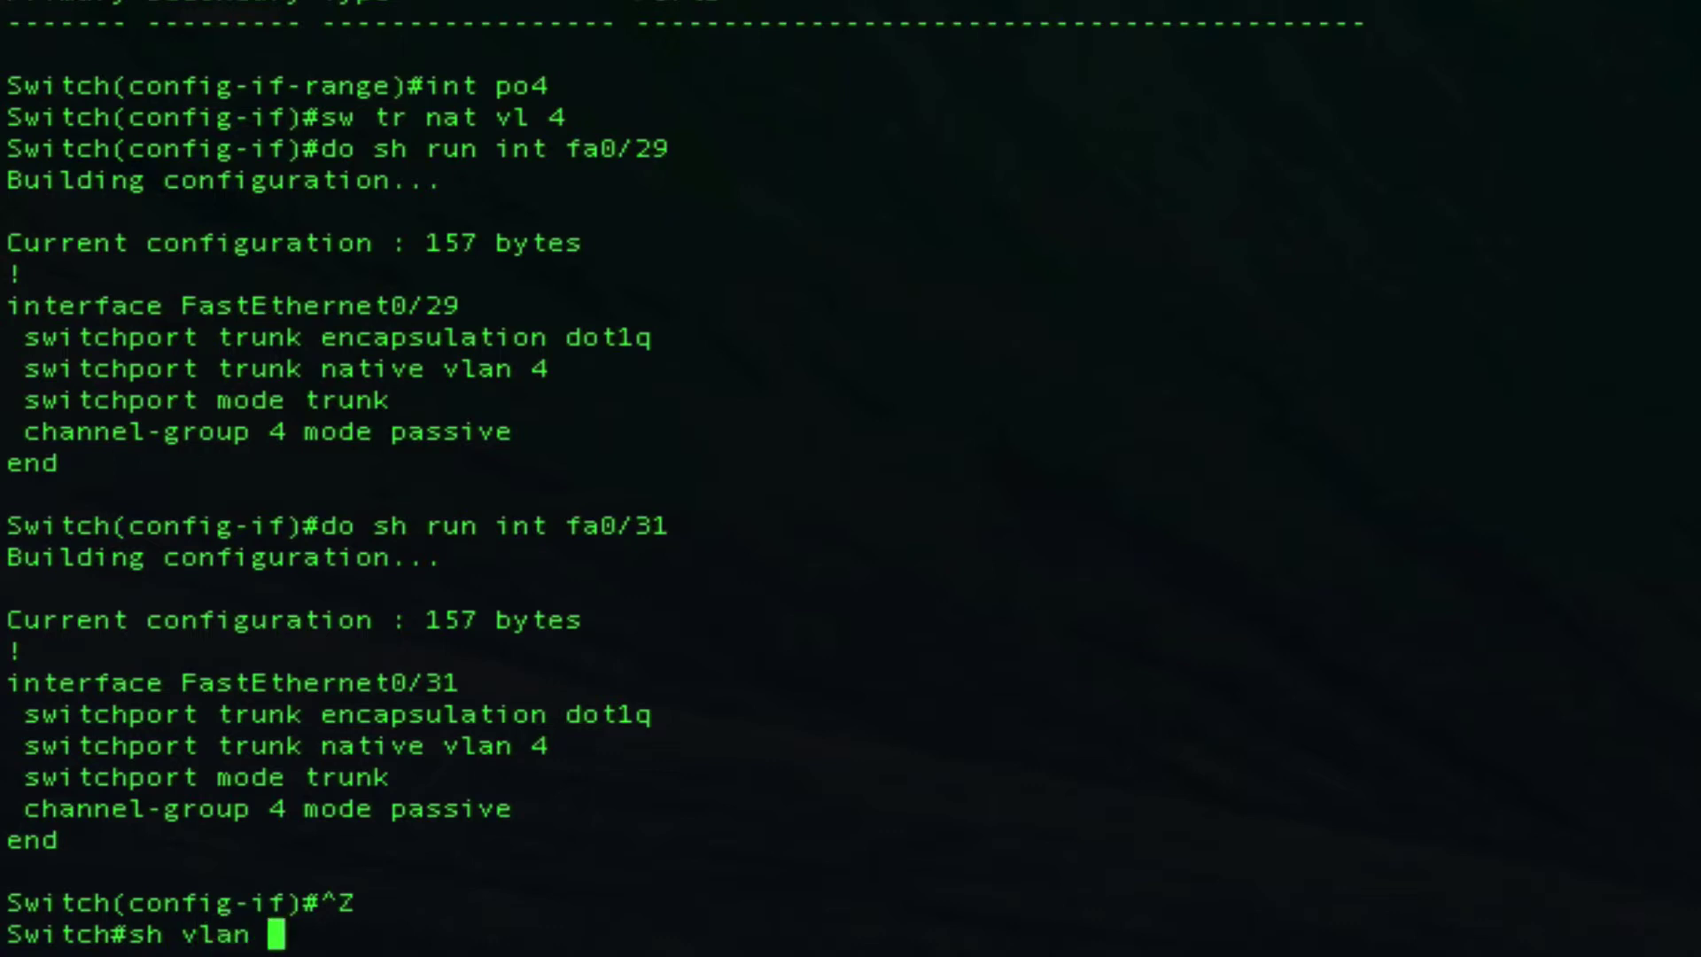
key("Return")
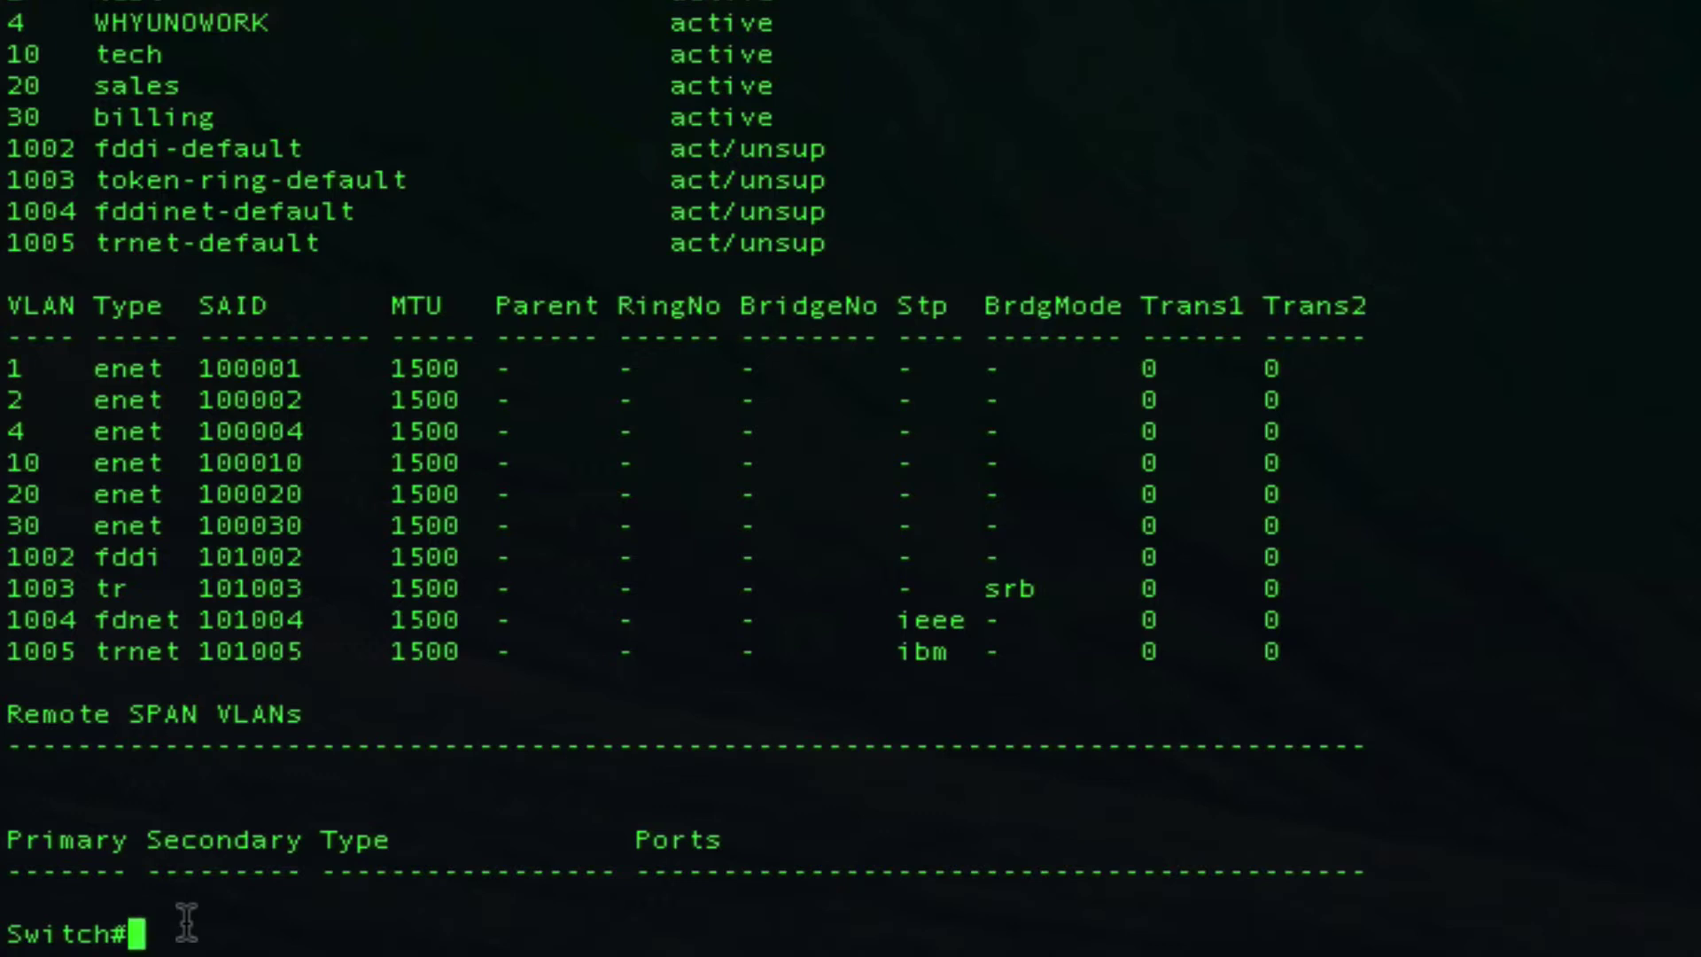
type("o")
type("onf t")
key("Return")
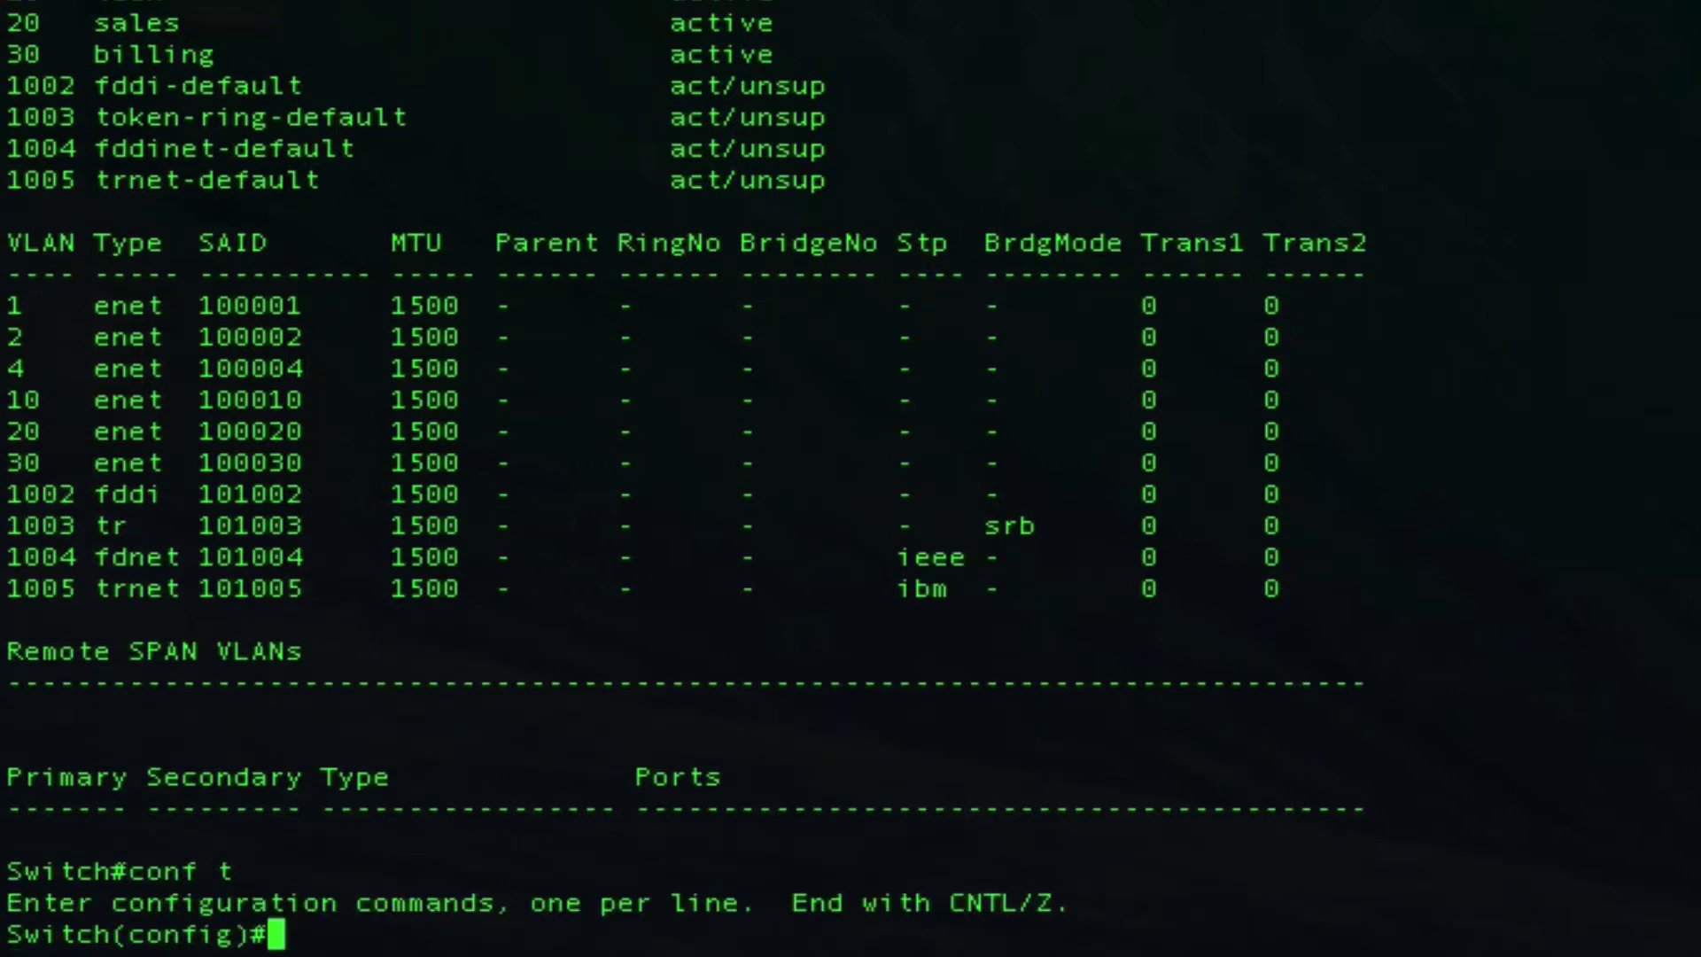
type("int po4")
key("Return")
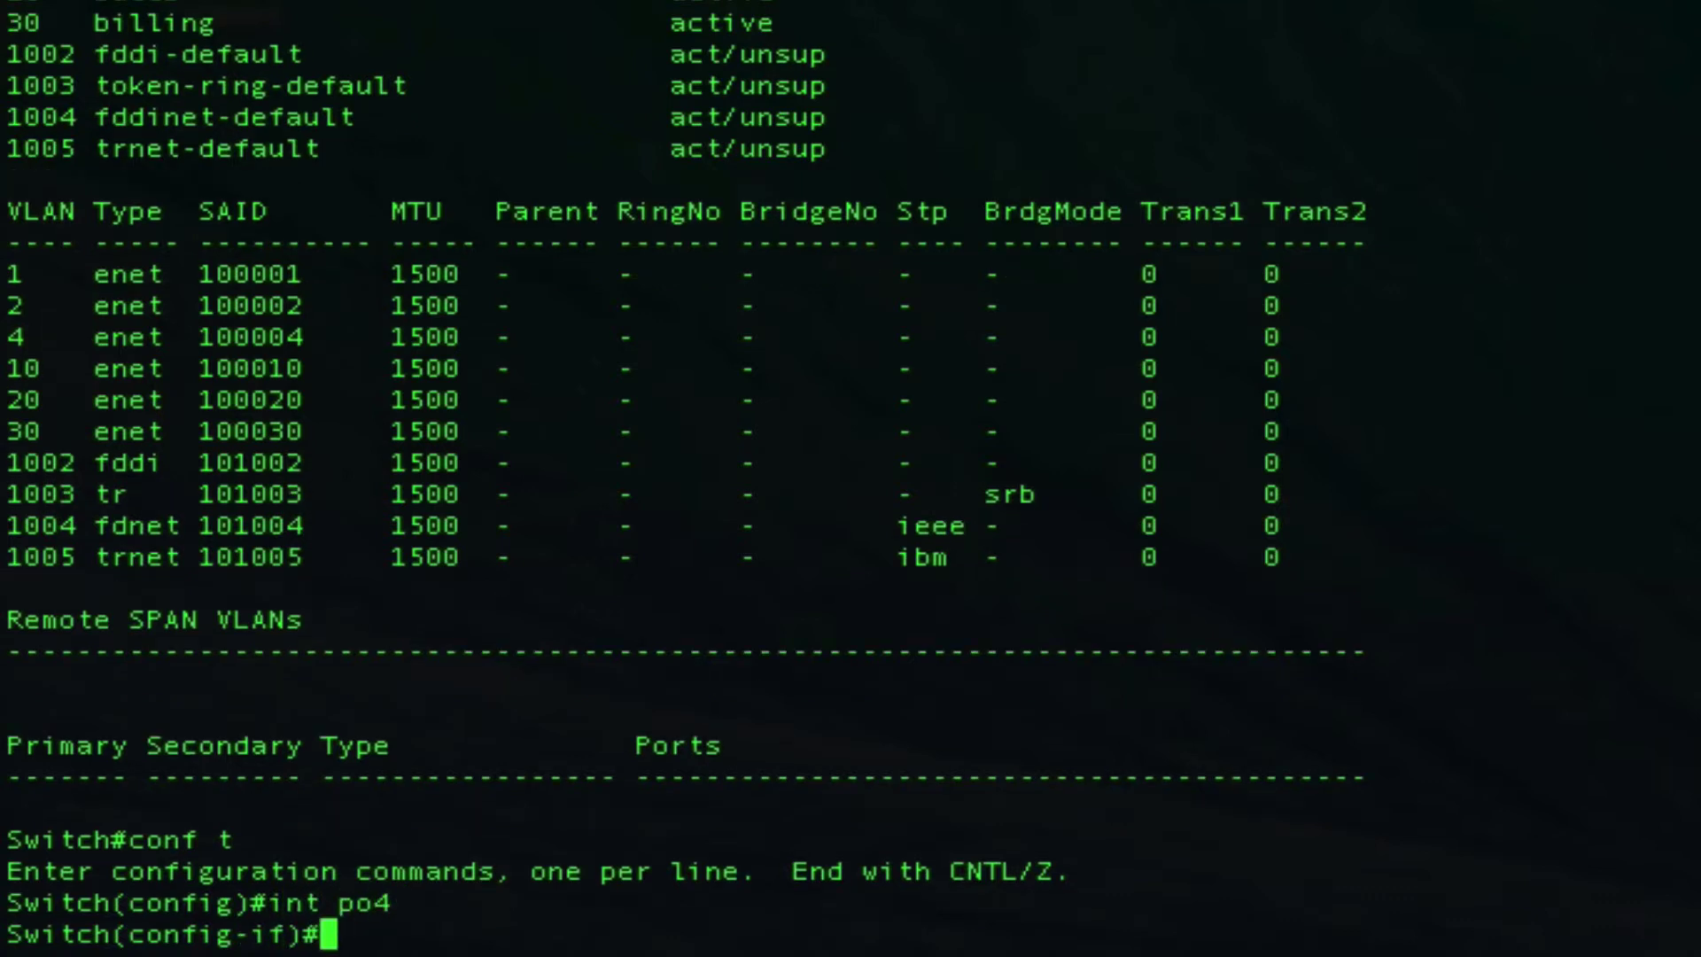
type("sw tr ")
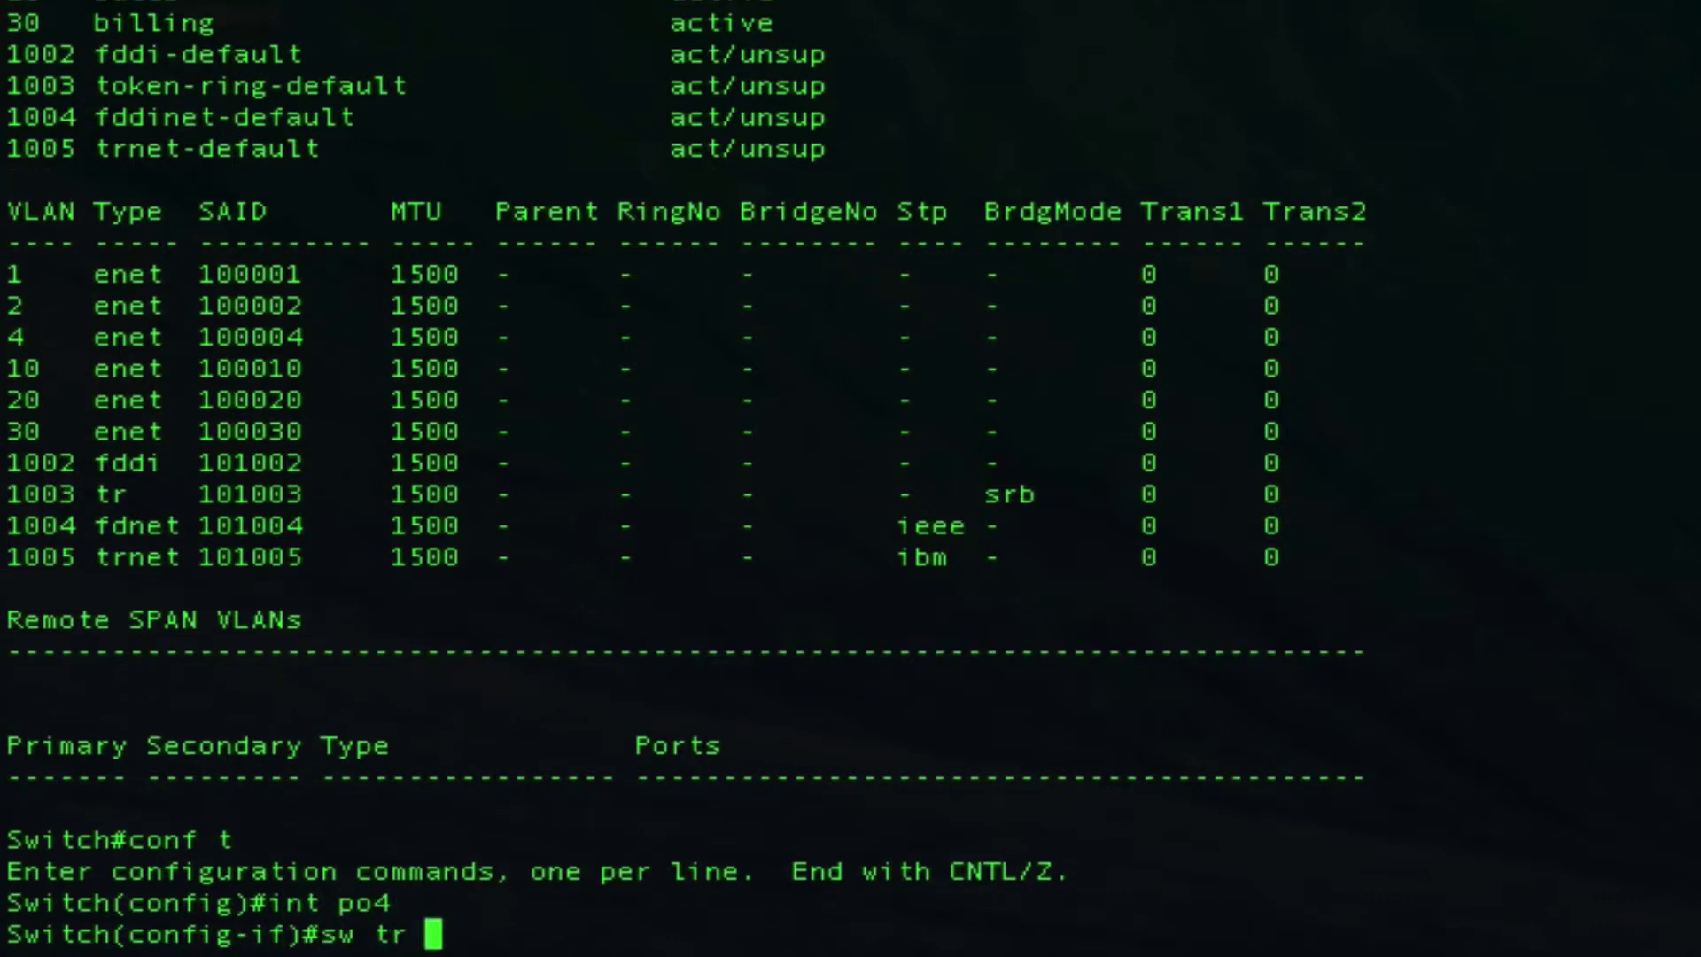
type("al")
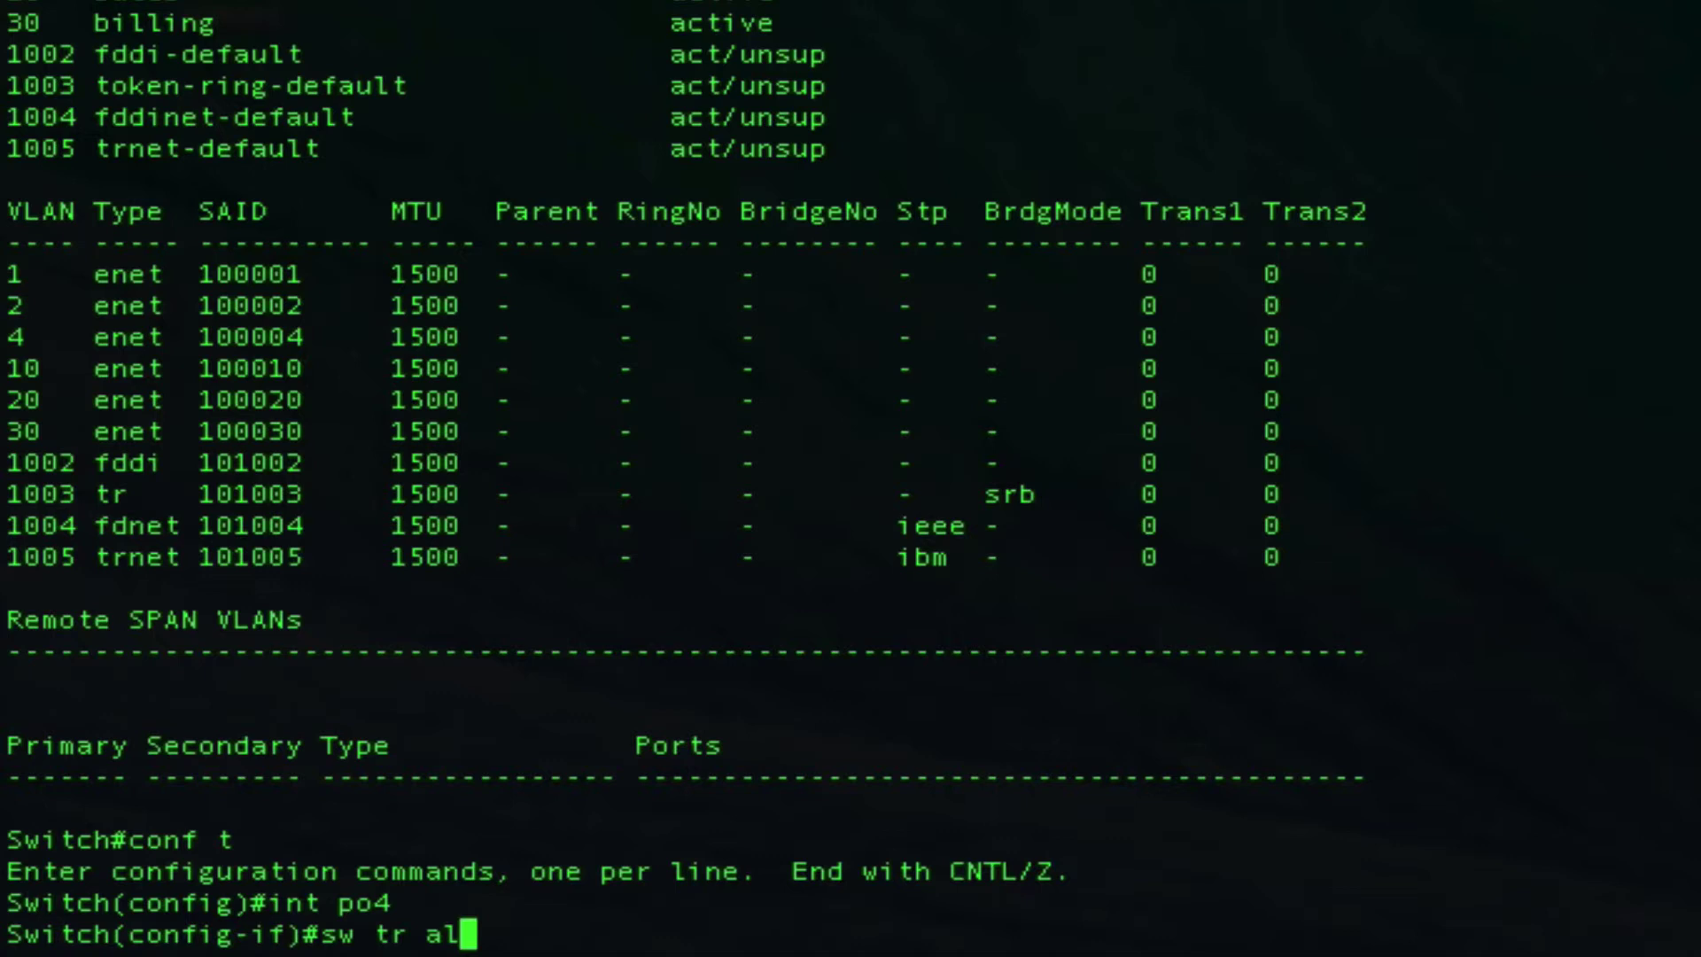
type(" vlan 10,")
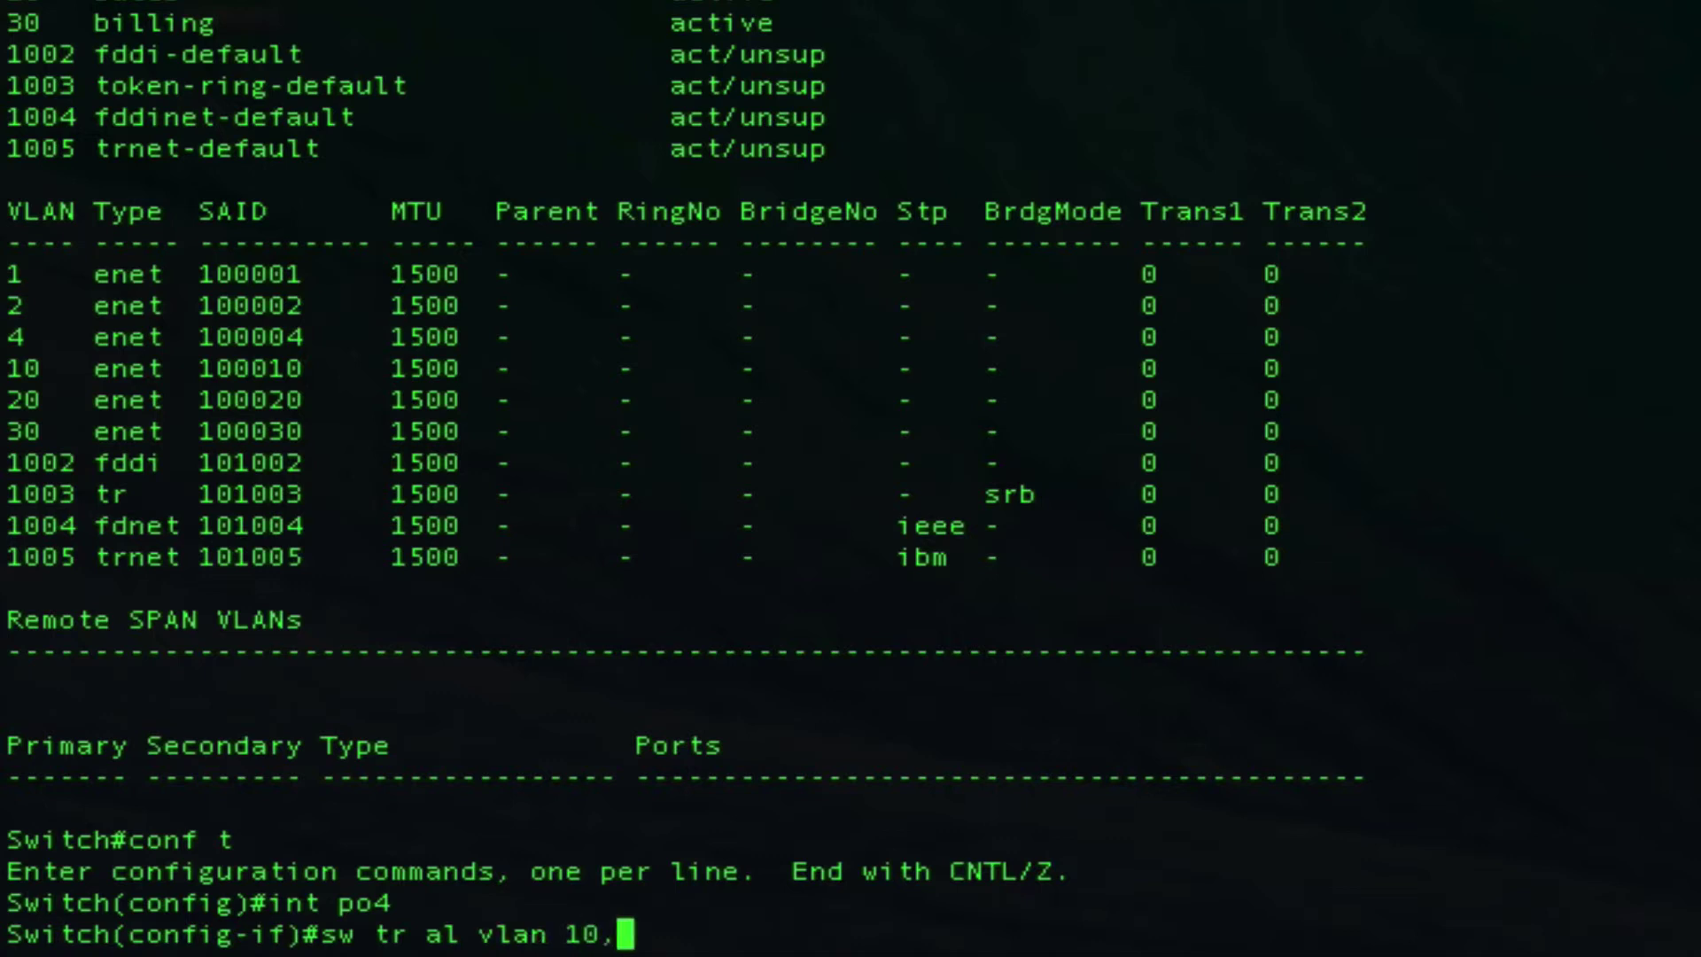
type("20,30")
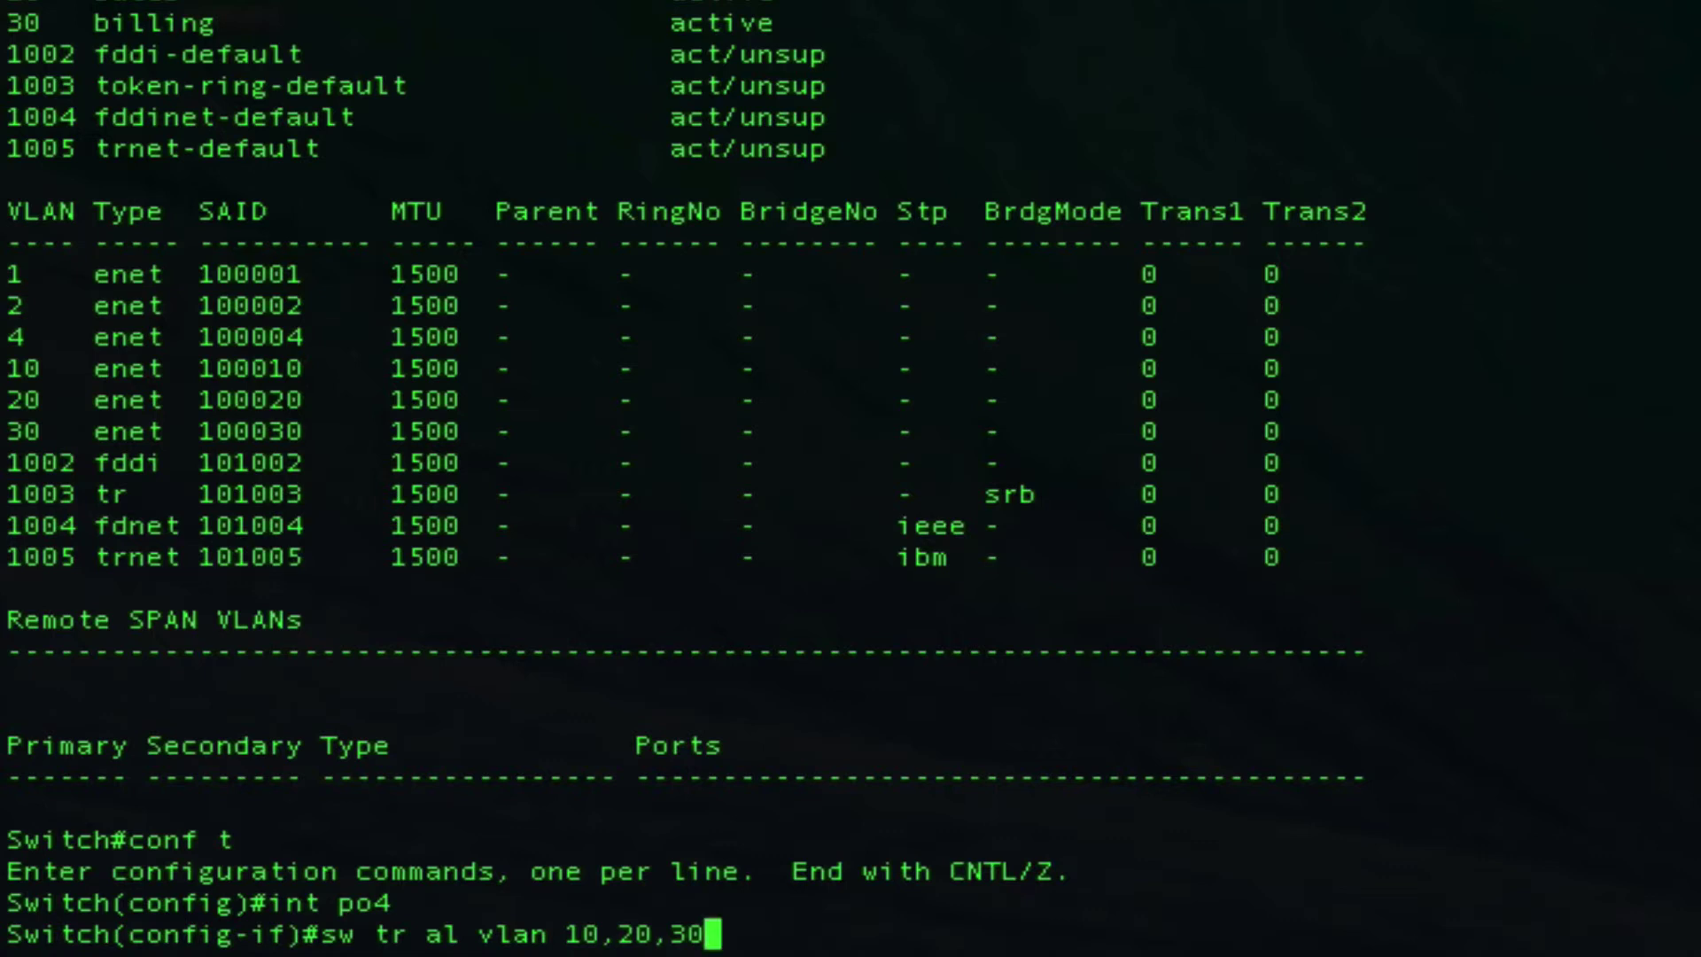
key("Return")
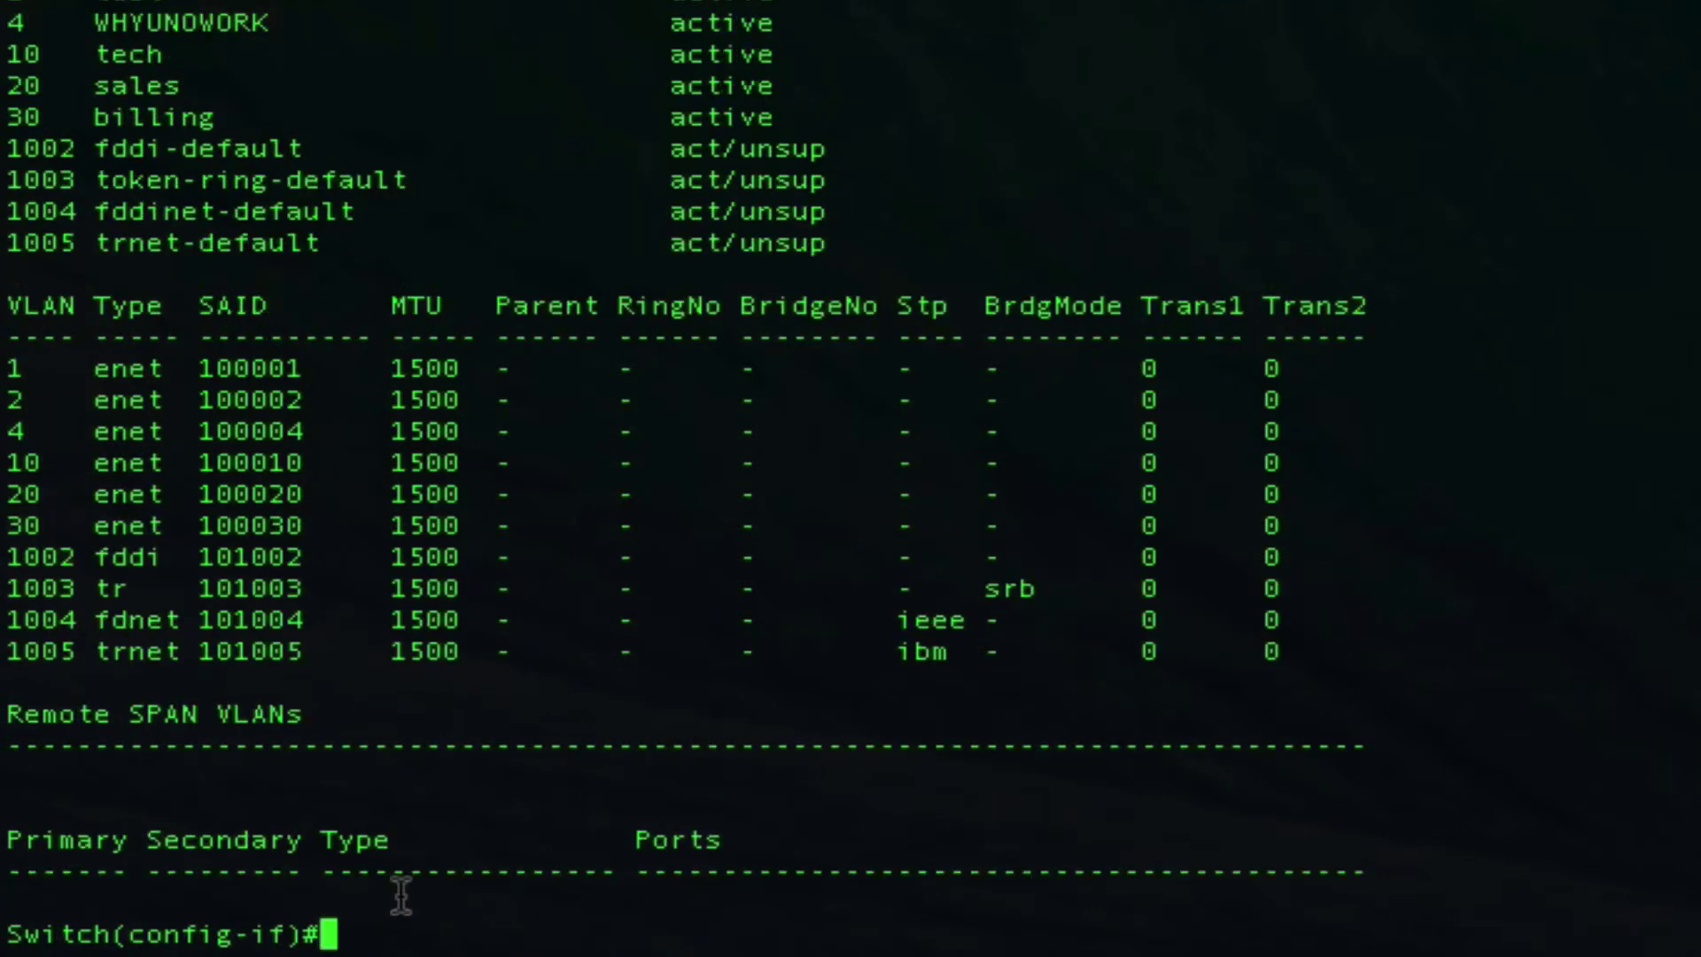
Allow only VLANs 10,20,30 on Port-channel1's trunk and display its running config with native VLAN 4.
type("int po1")
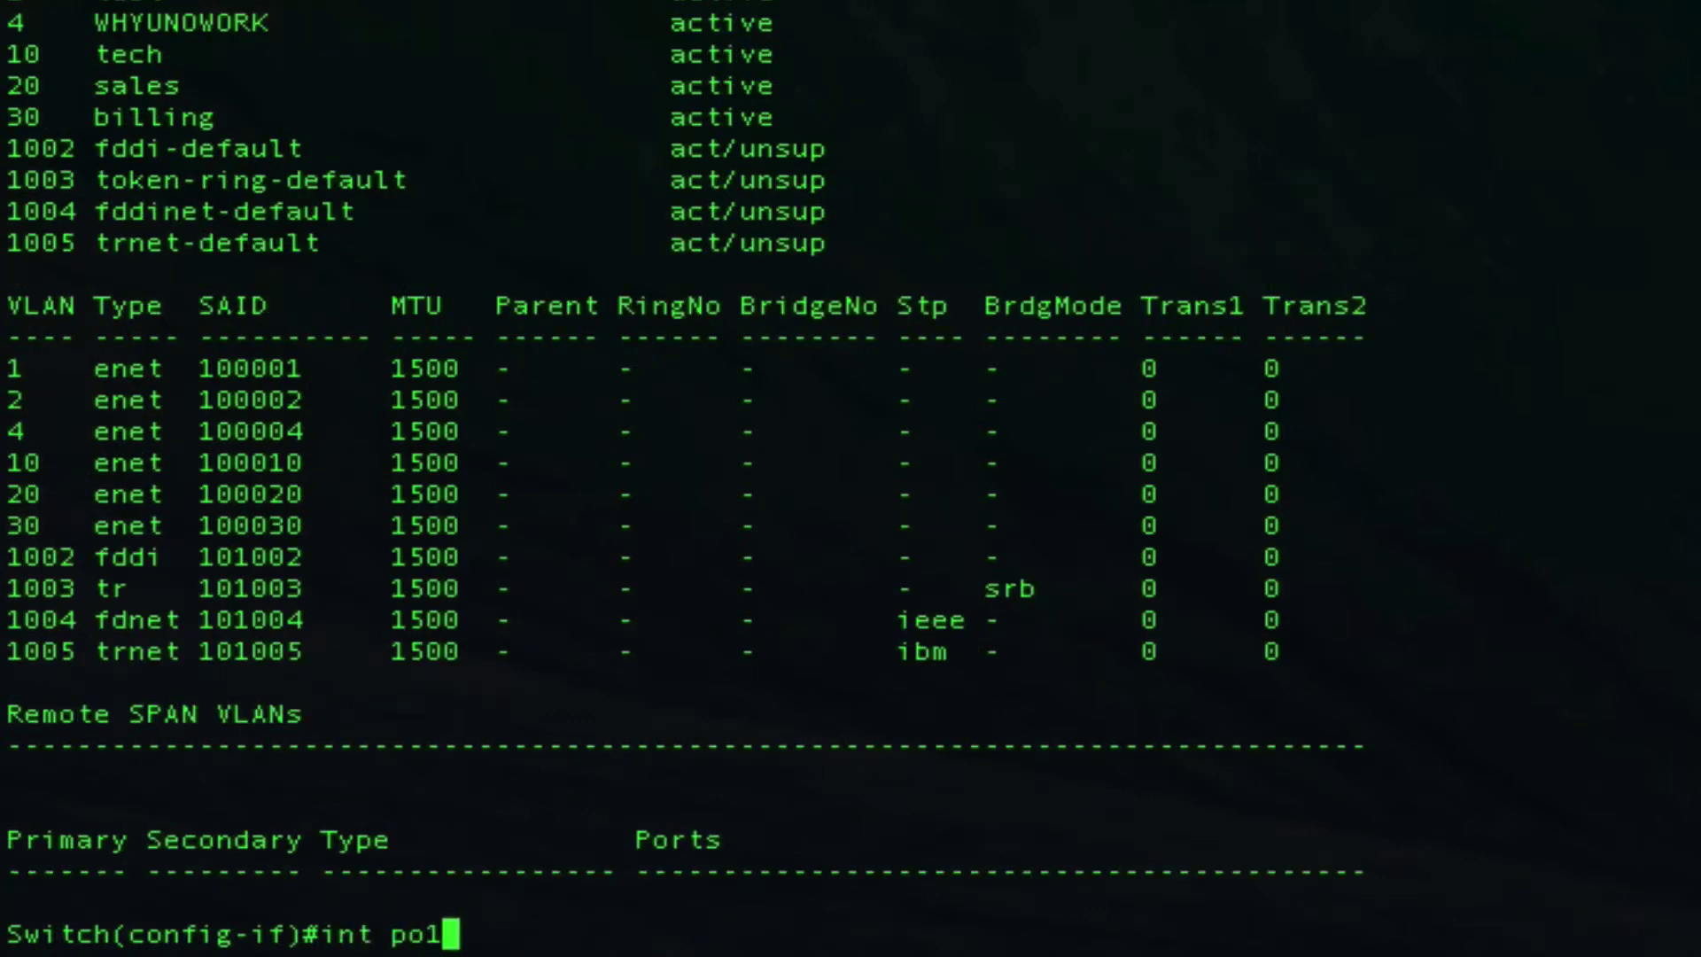
key("Return")
type("s")
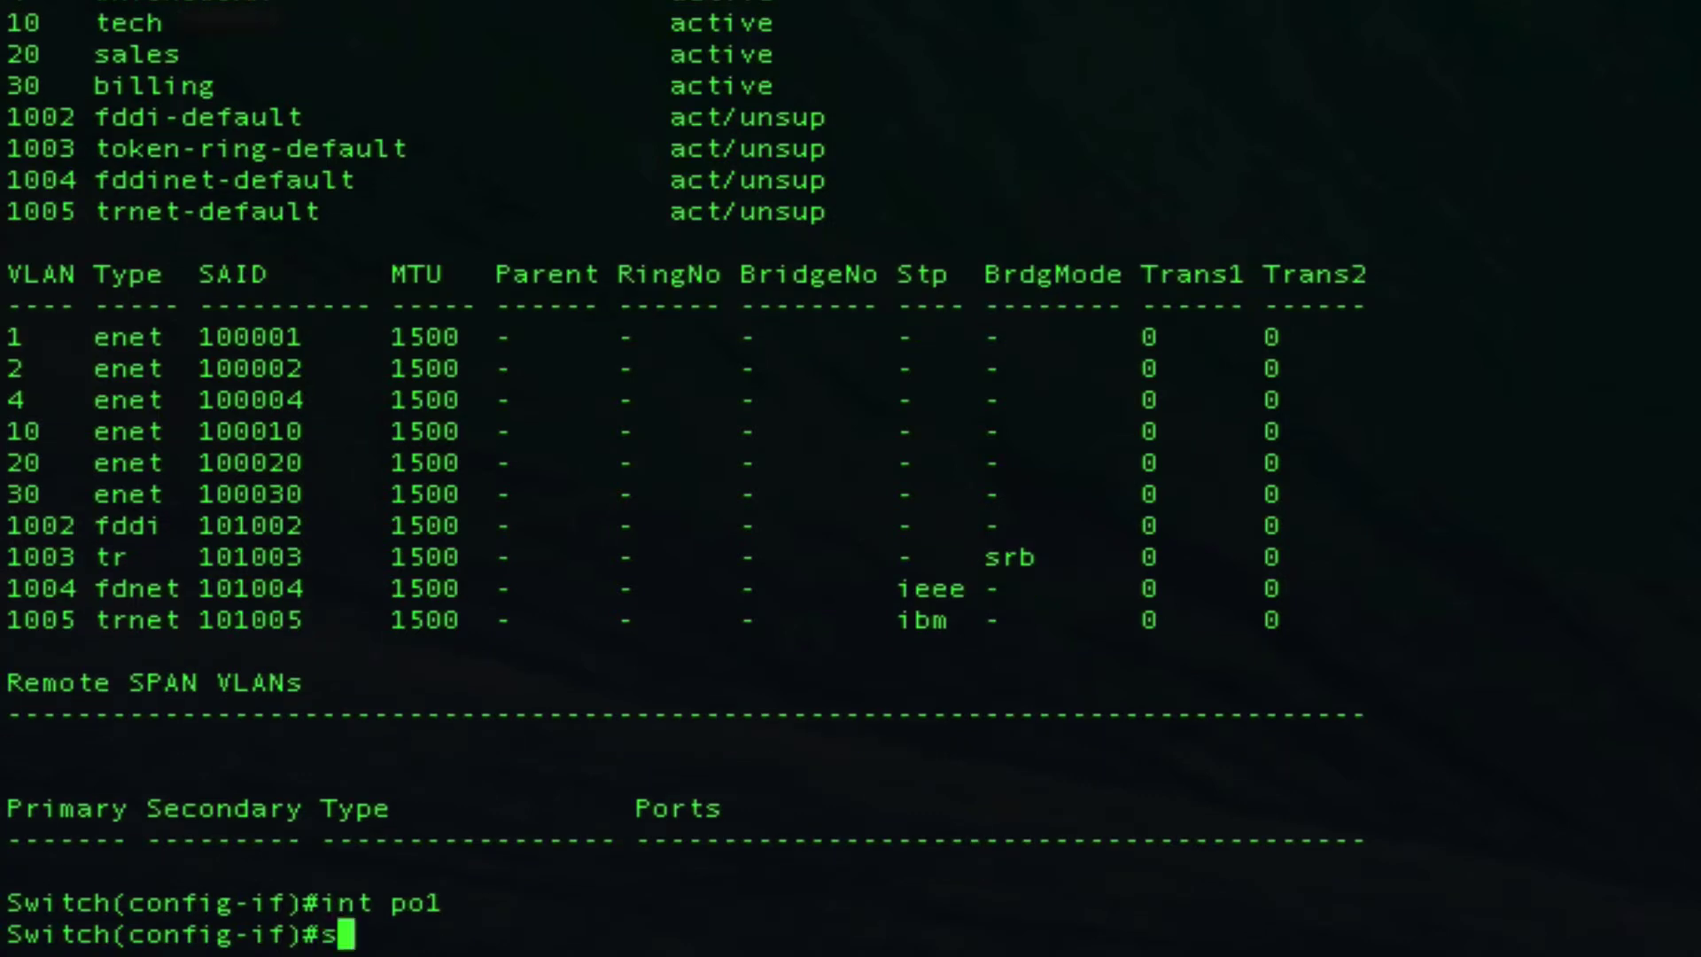
type("w tr al v")
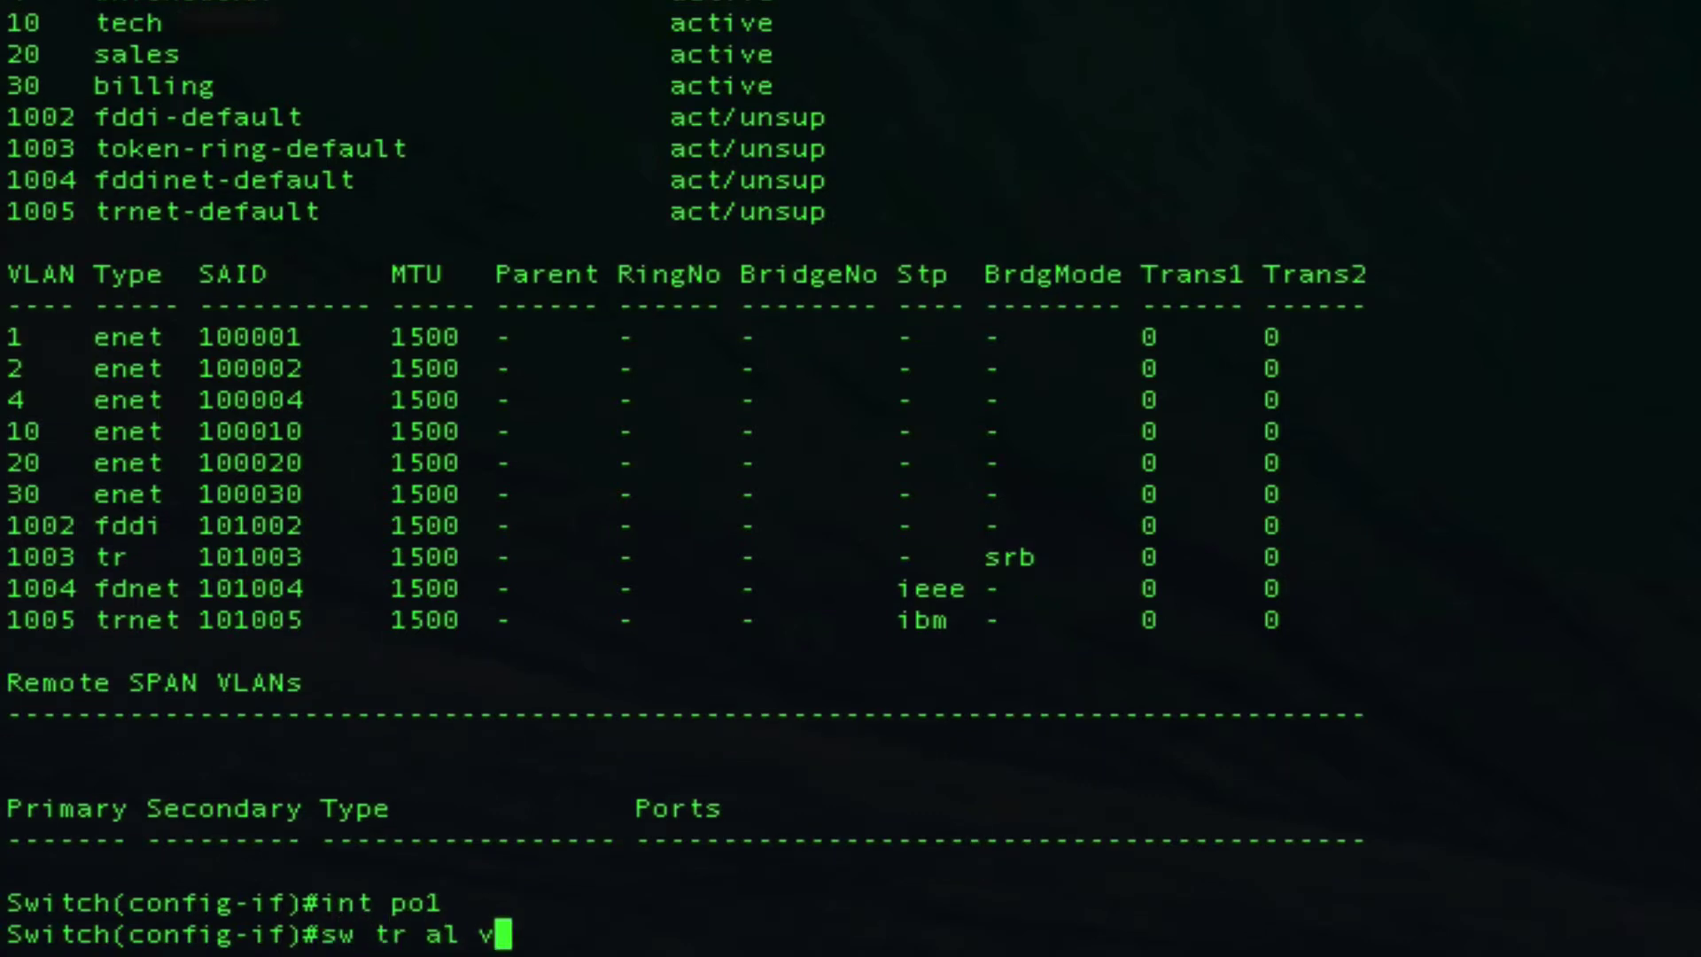
type("lan 10,20,30")
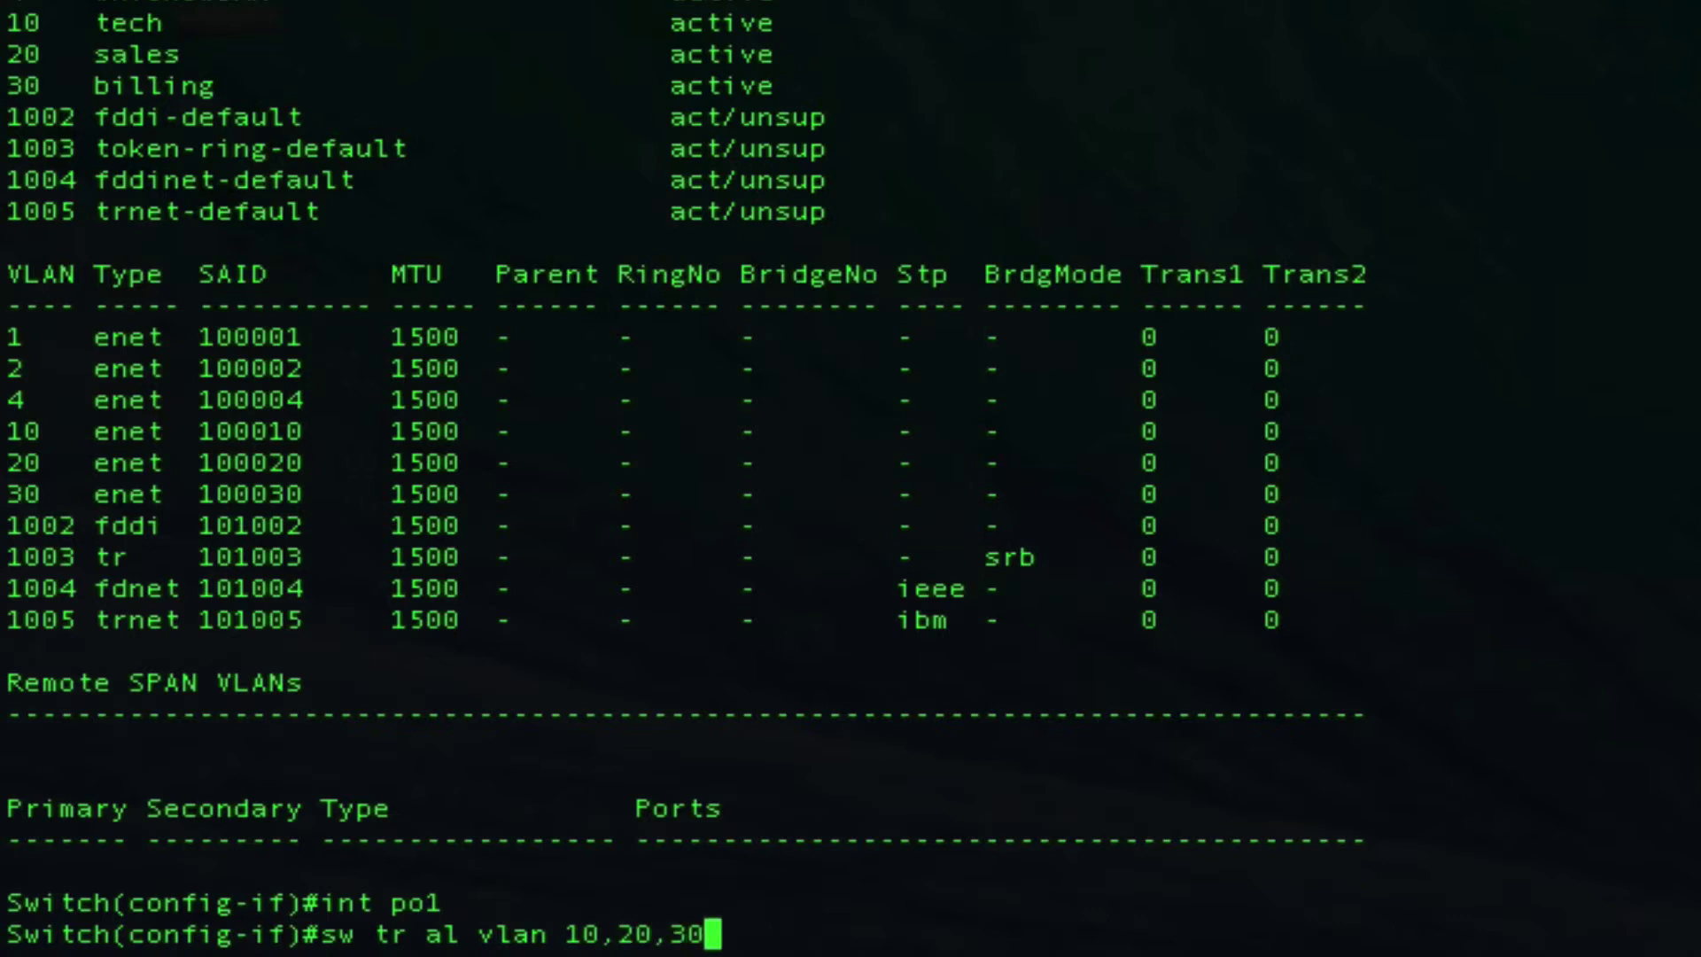
key("Return")
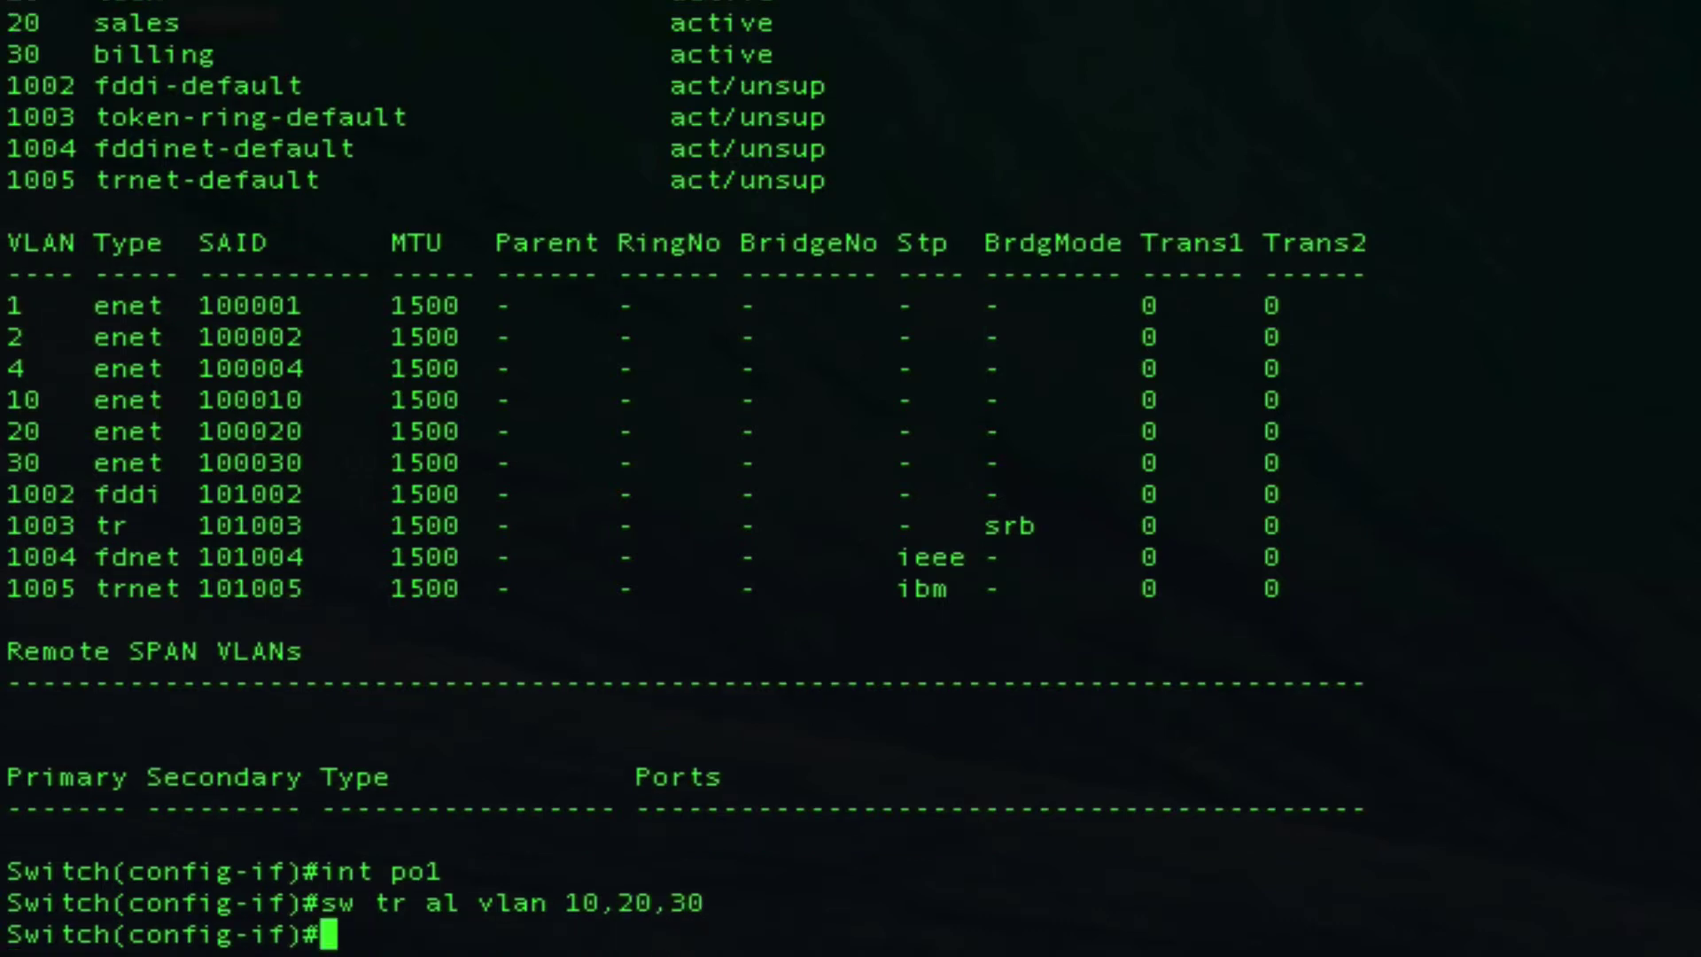
type("do sh run int po1")
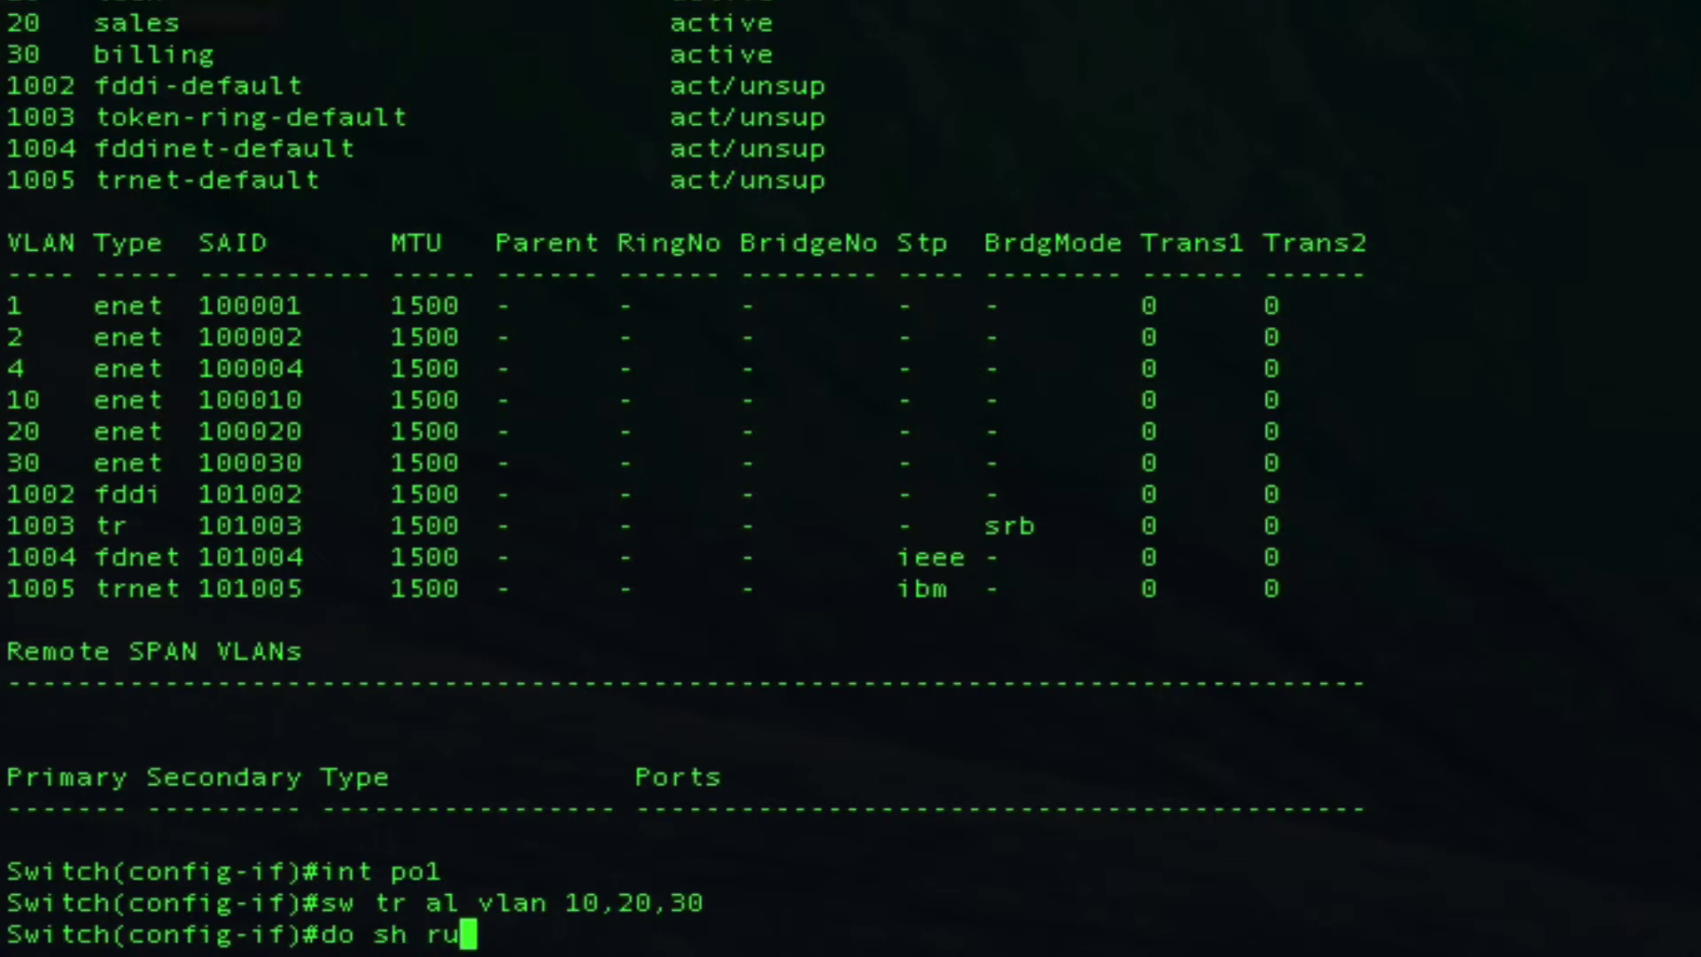
key("Return")
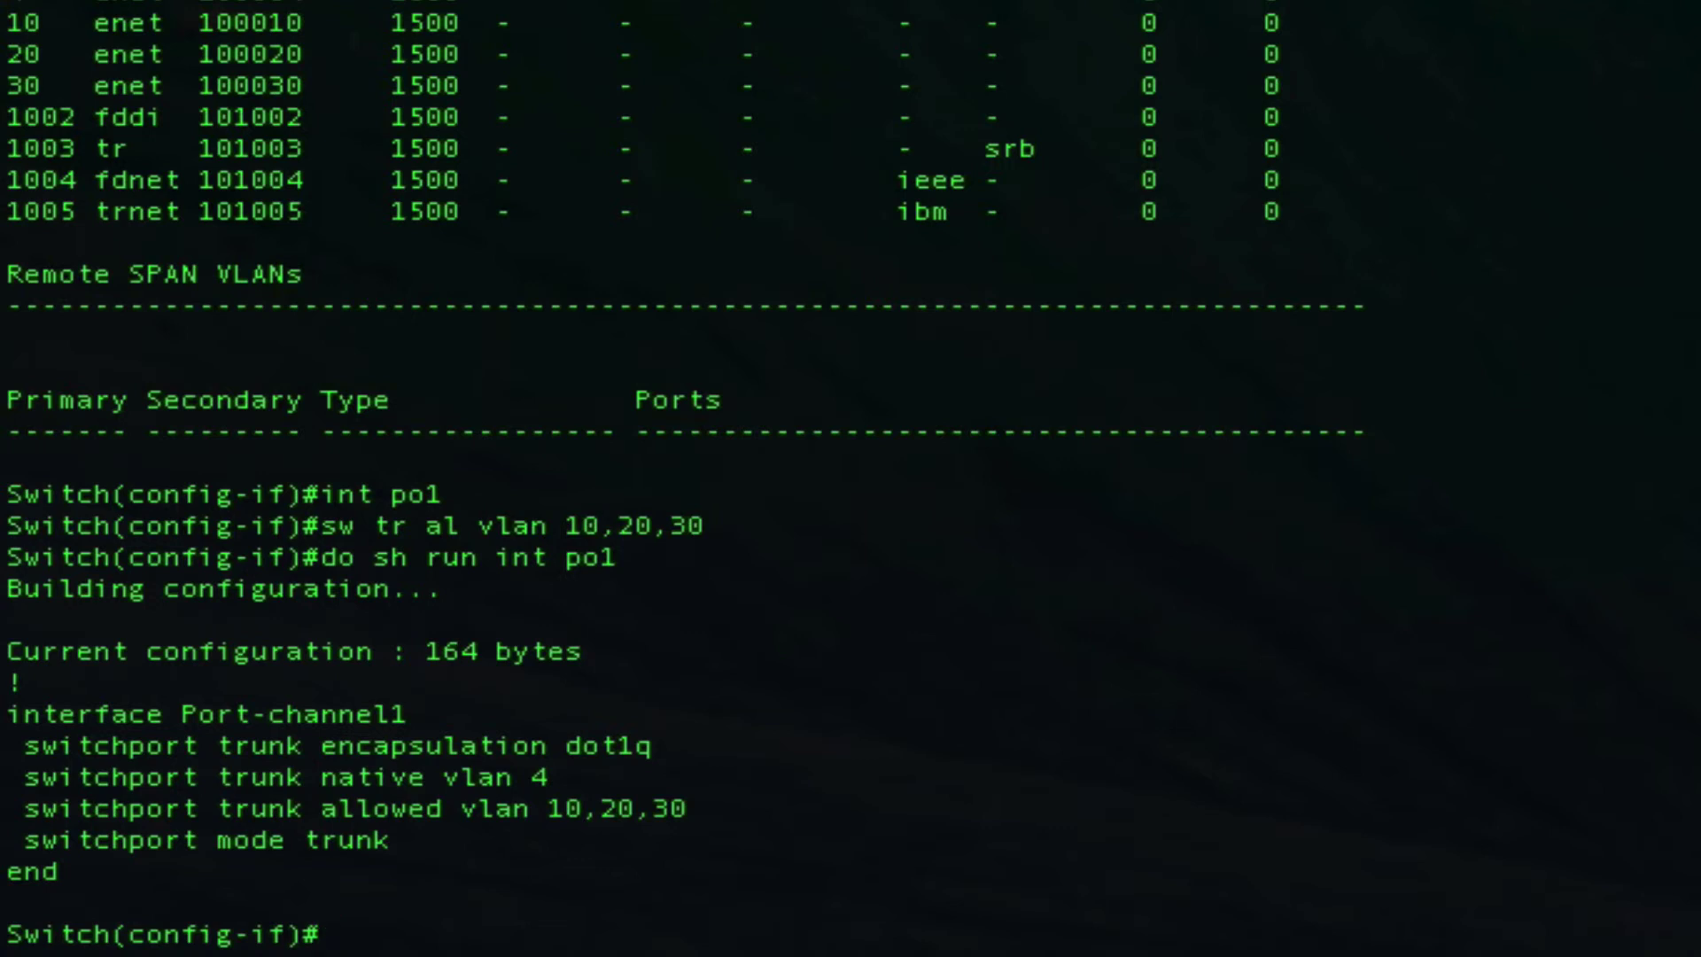
Display VTP status on both switches, confirming domain VIDEO and configuration revision 7.
type("do sh v")
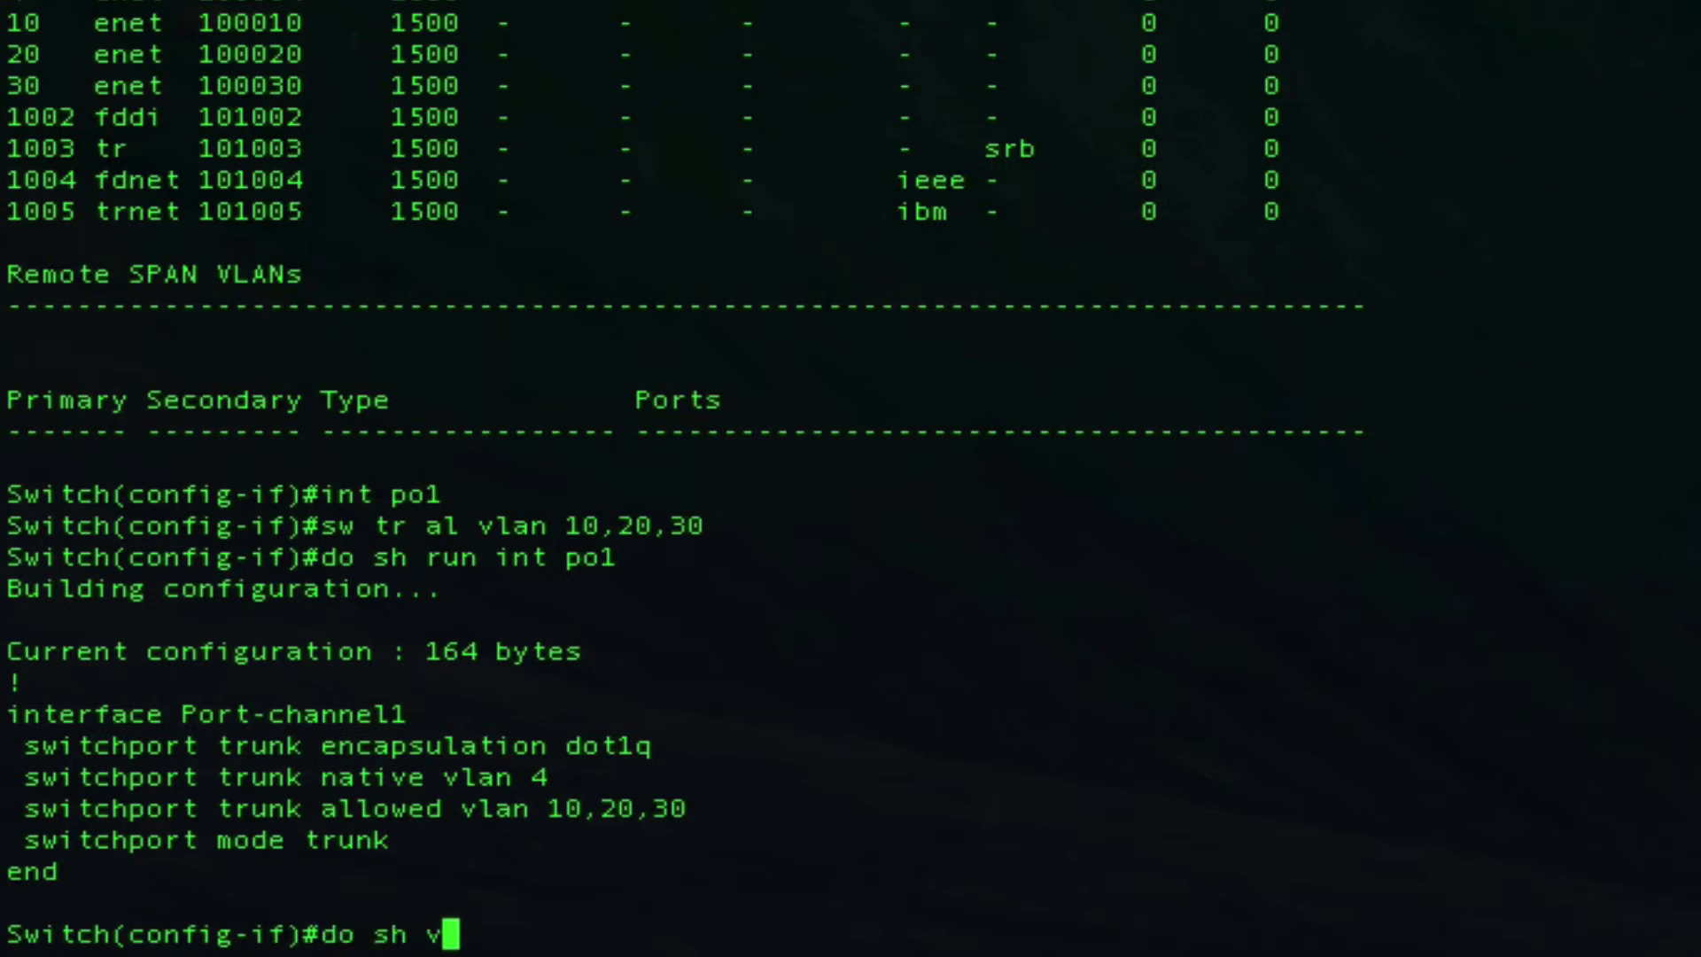
type("tp stat")
key("Tab")
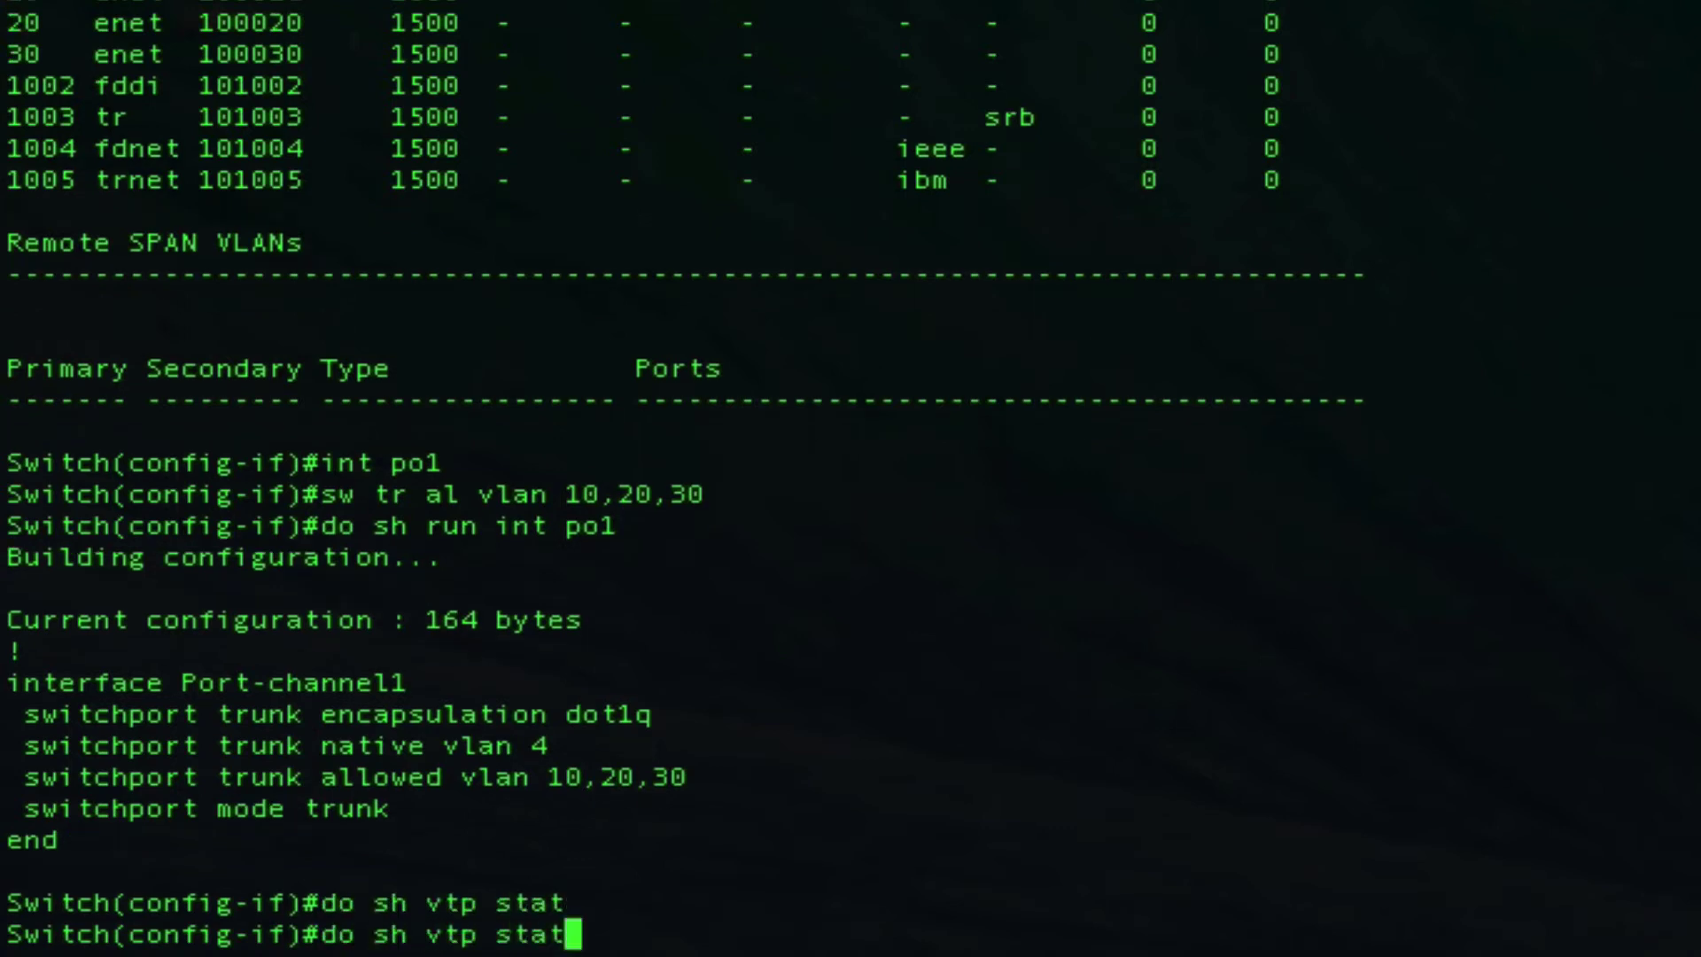
key("Return")
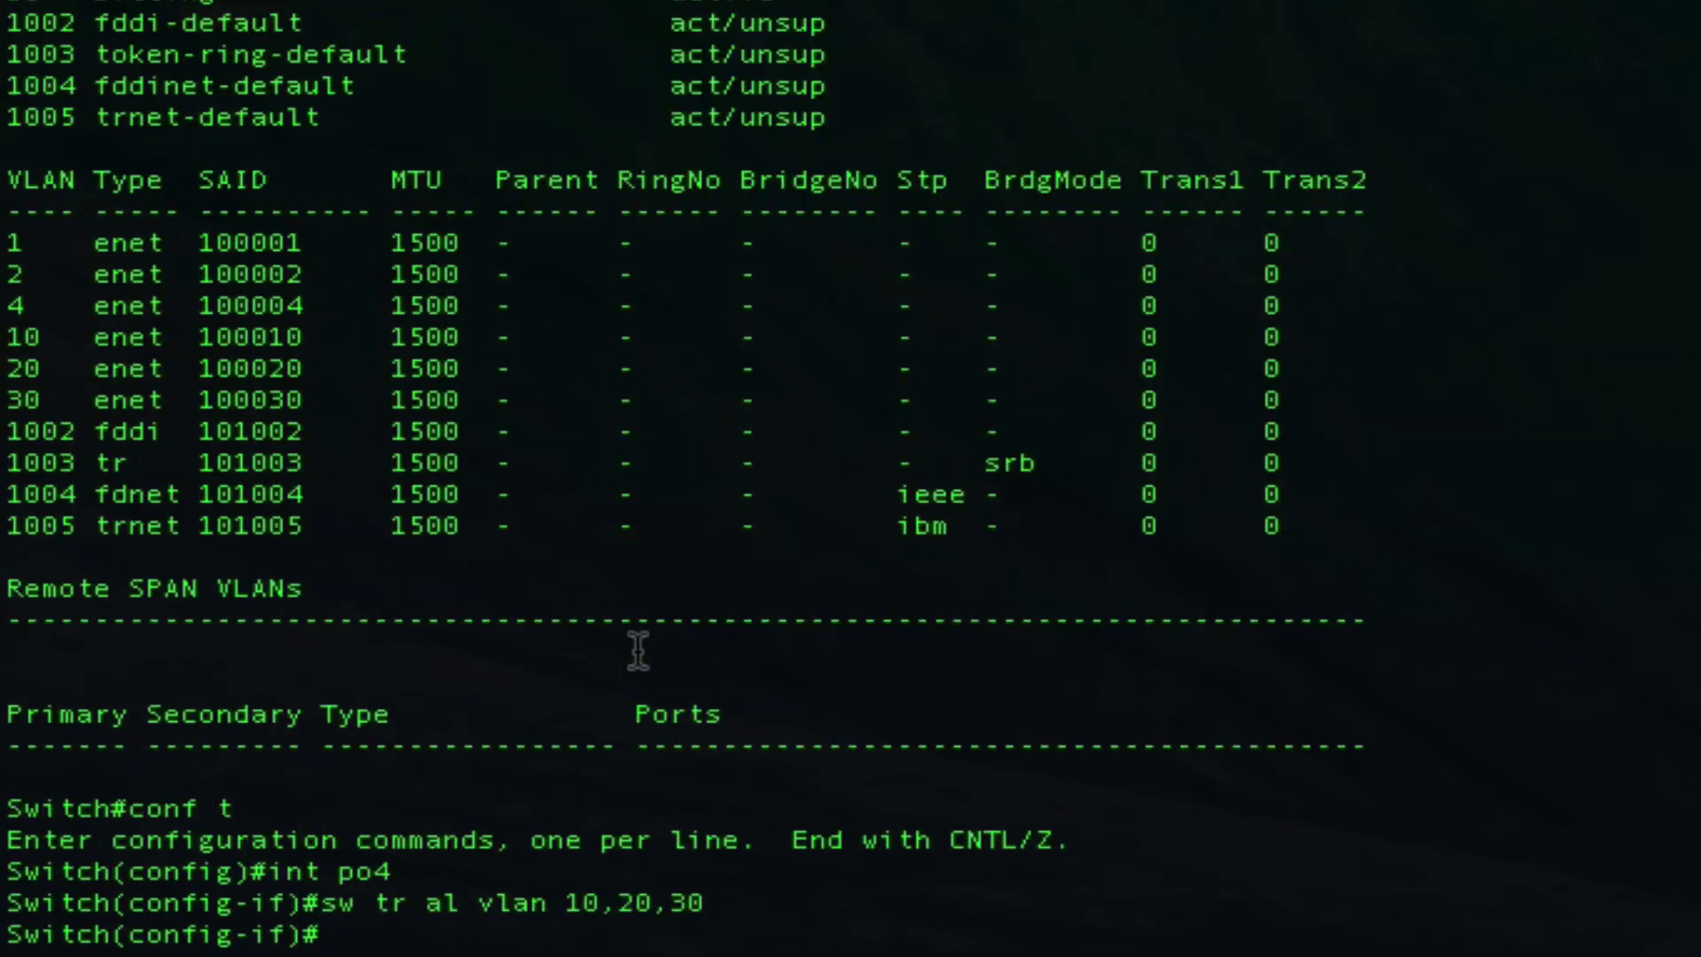
type("do sh vt")
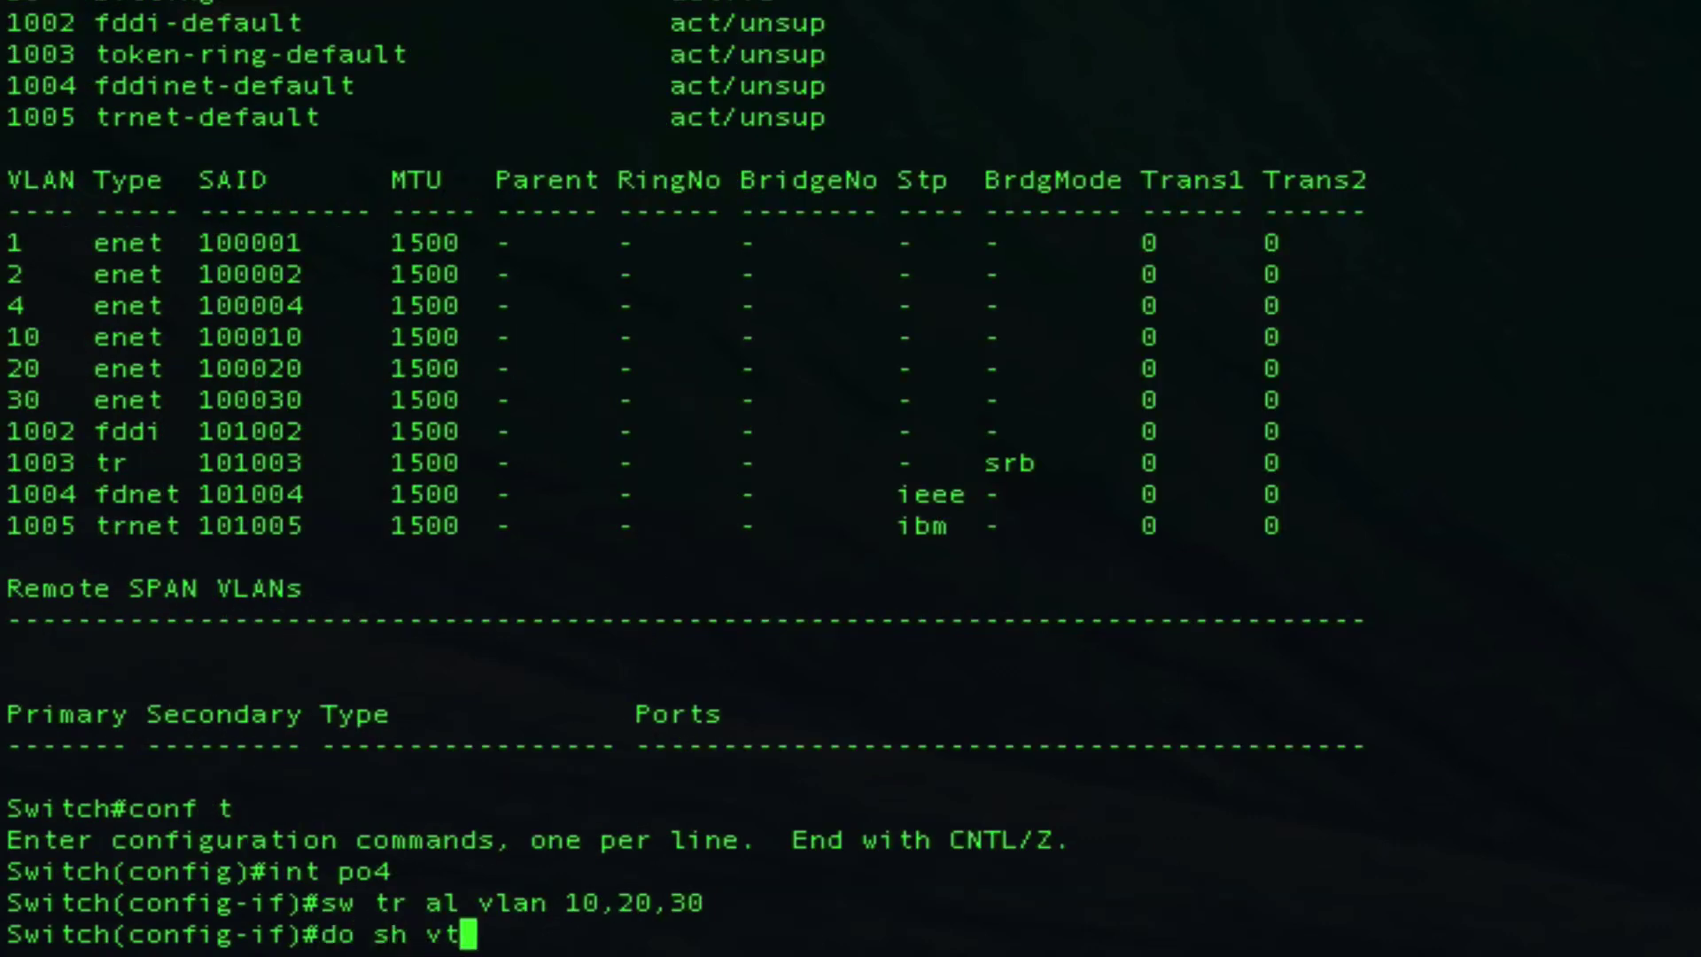
type("p stat")
key("Return")
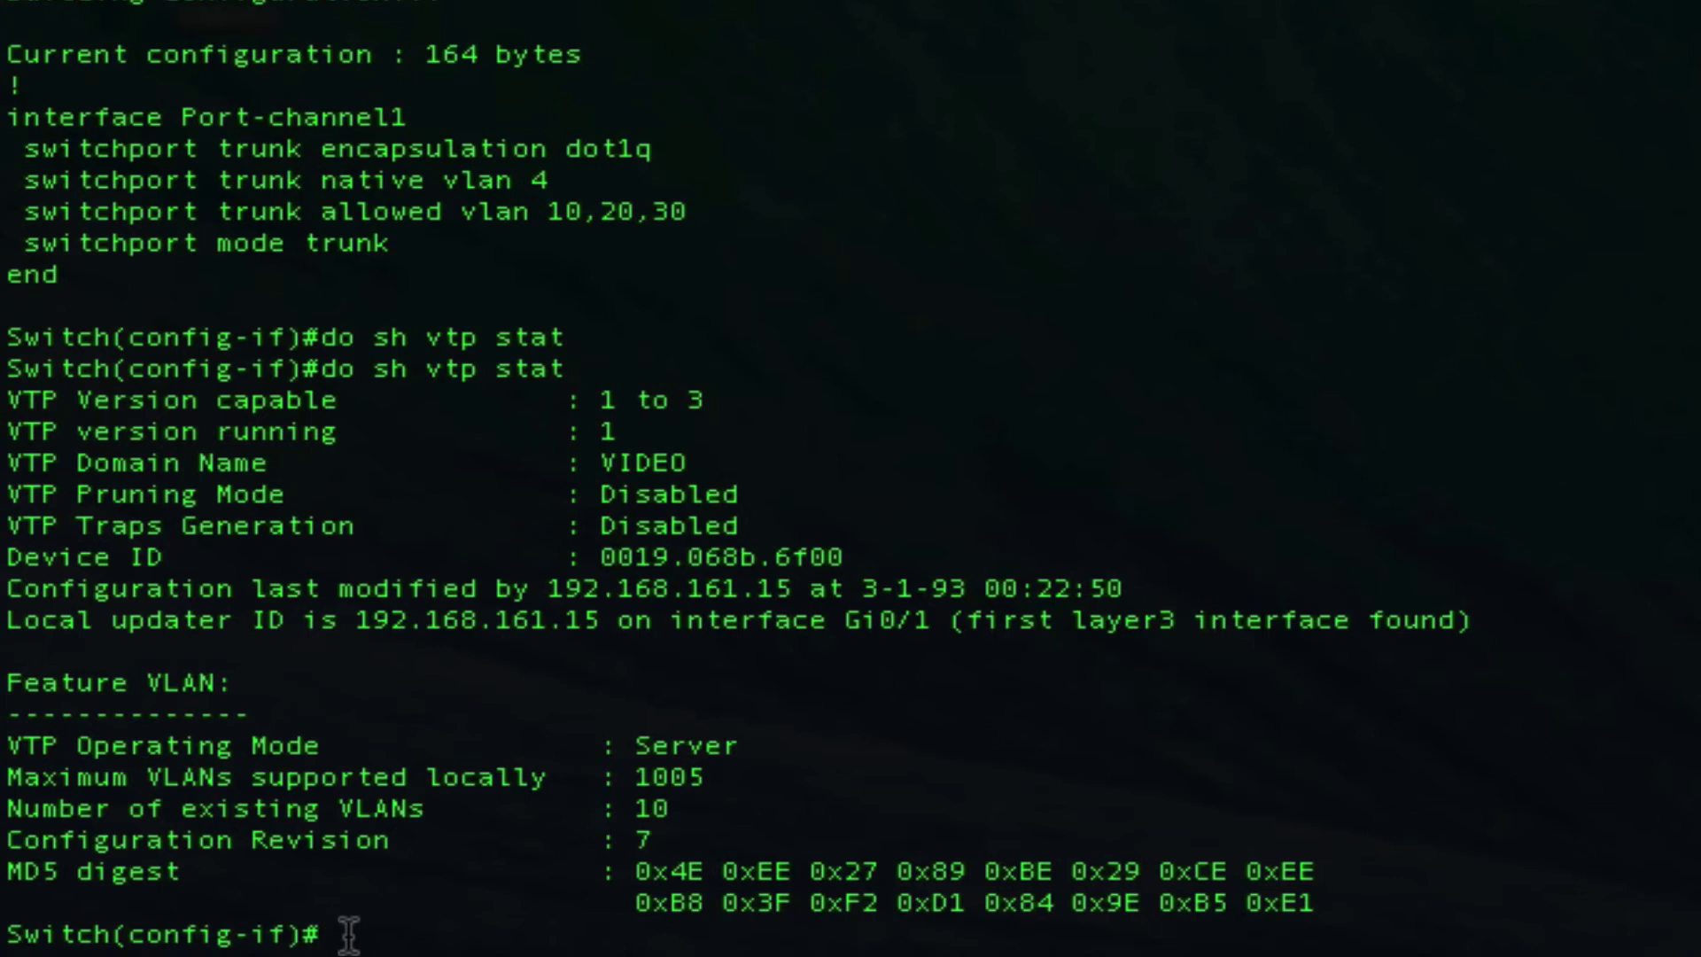
Create VLAN 40 named TESTVTP on the server and return to privileged EXEC mode.
type("exi")
type("t")
key("Return")
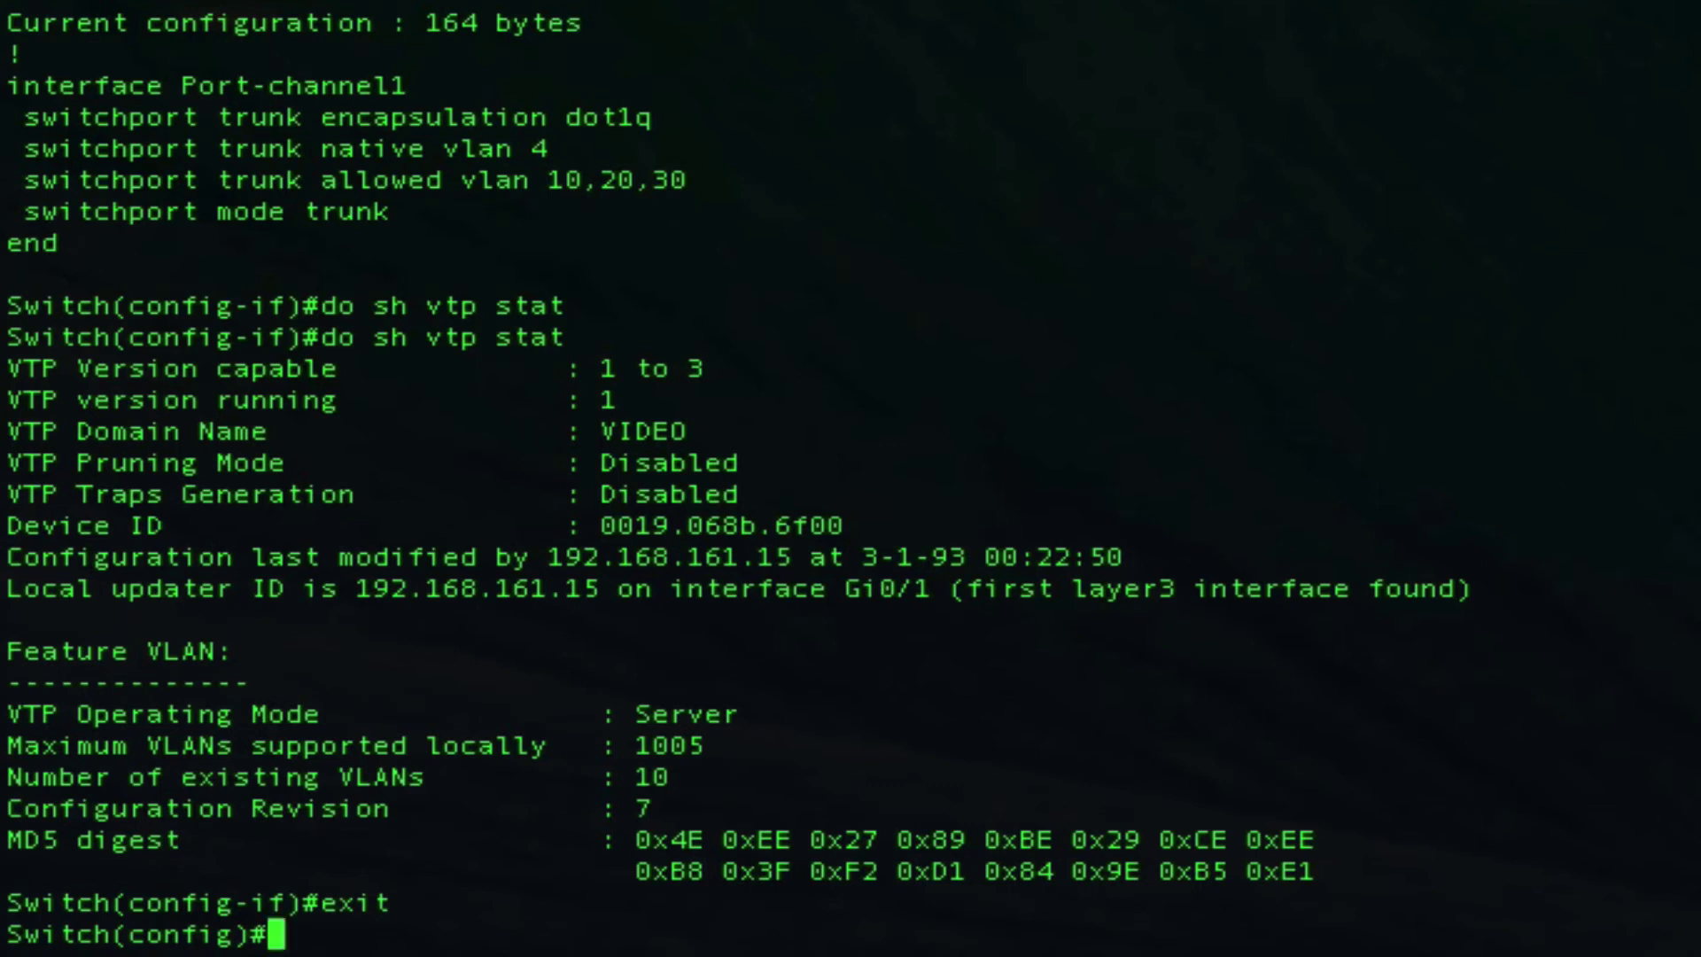
type("vlan 40")
key("Return")
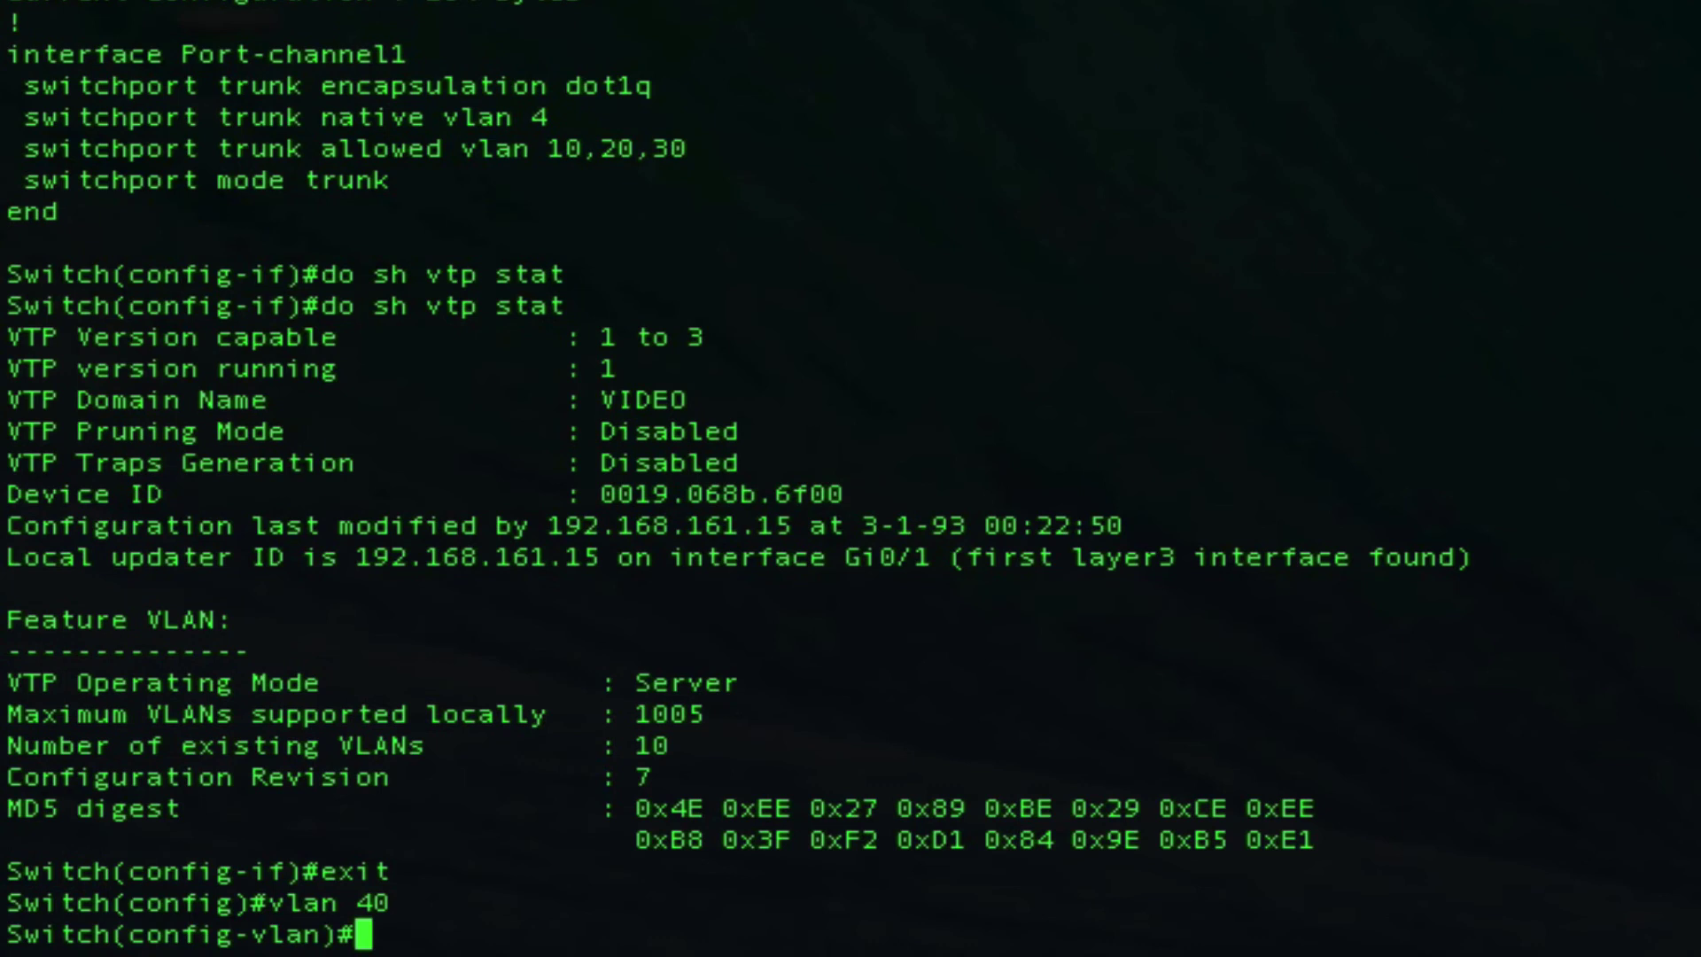
type("name ")
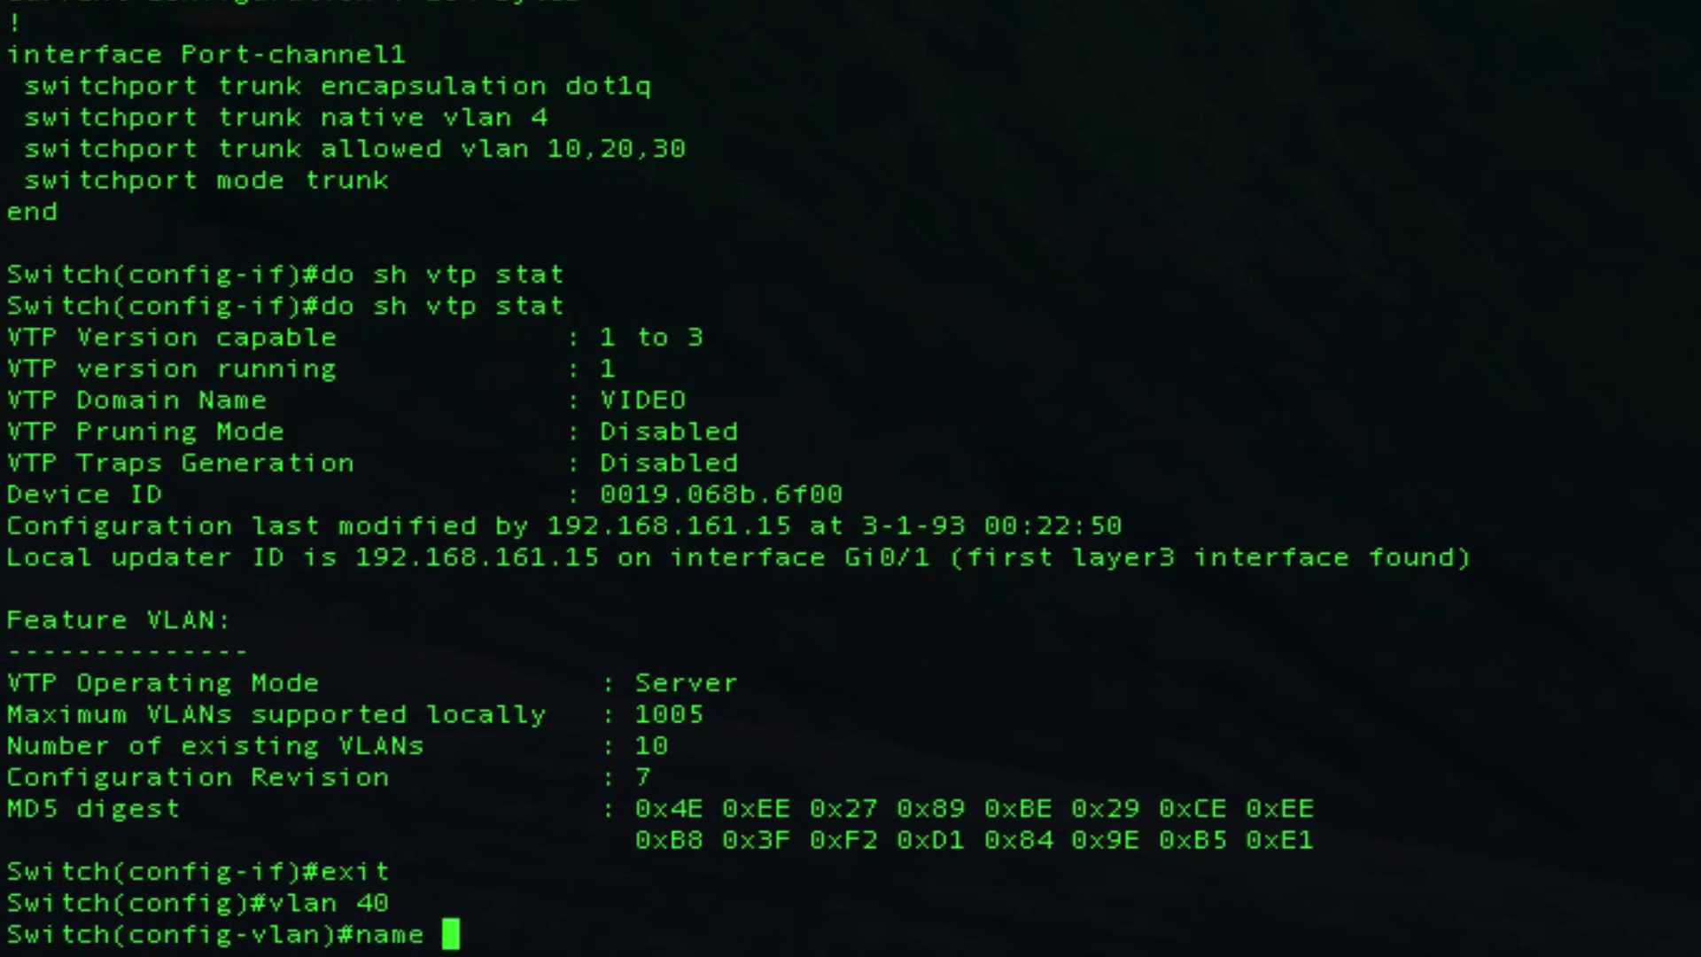
type("TESTVT")
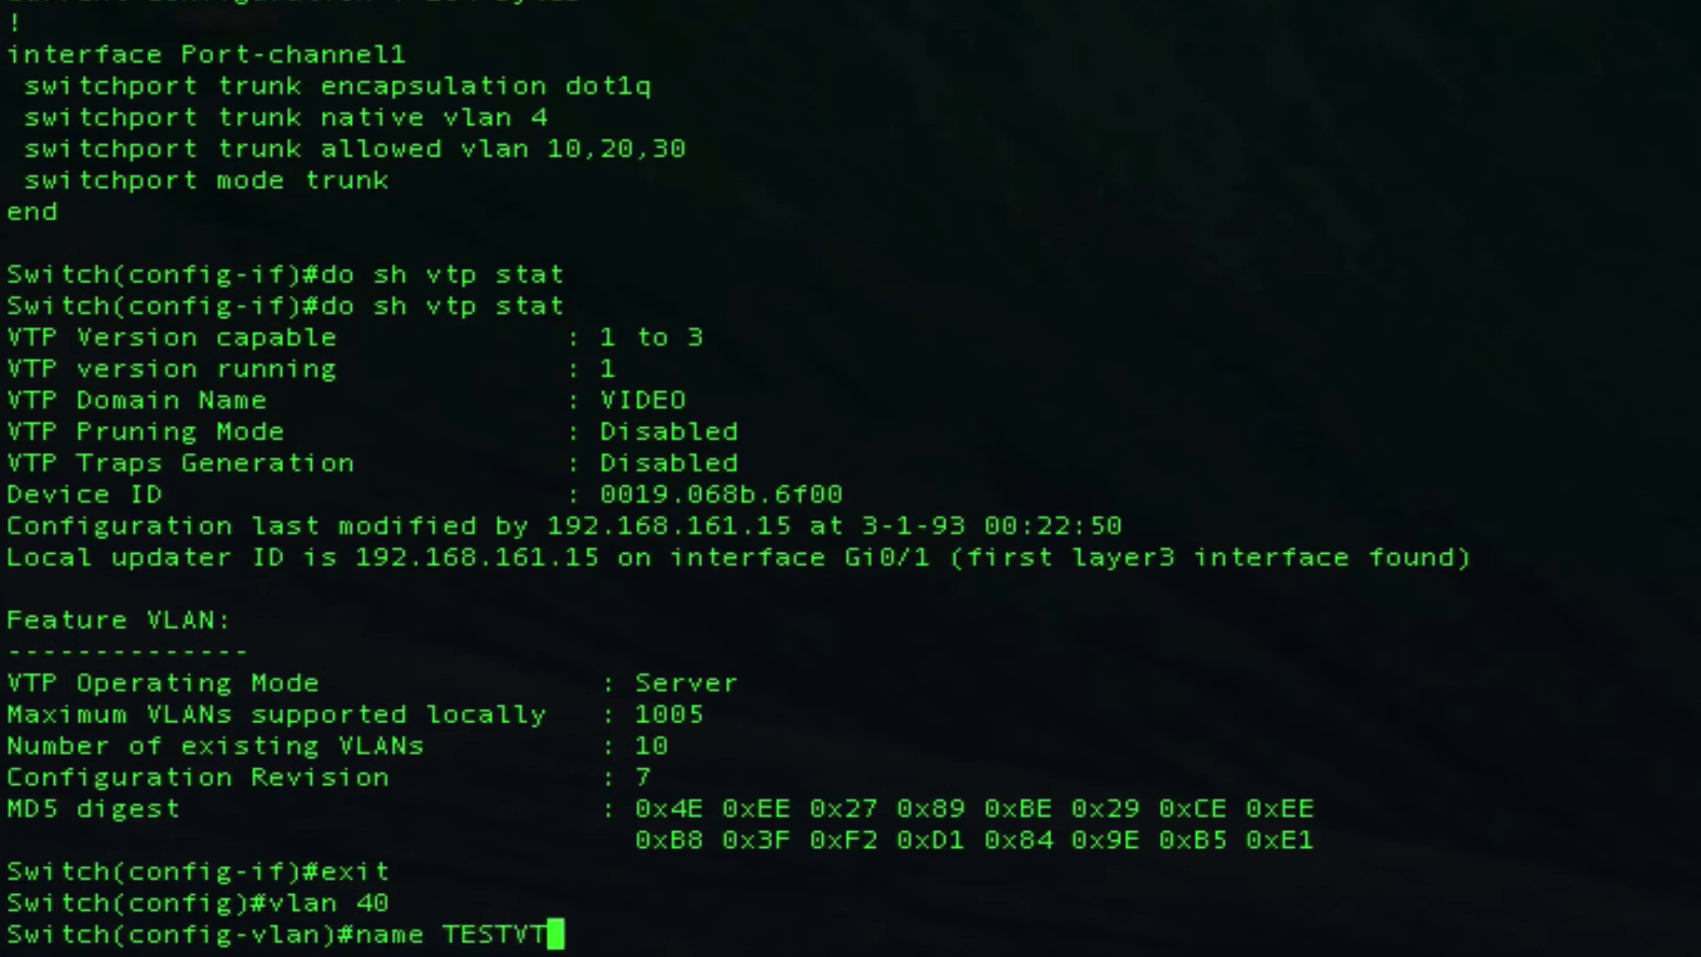
type("P")
key("Return")
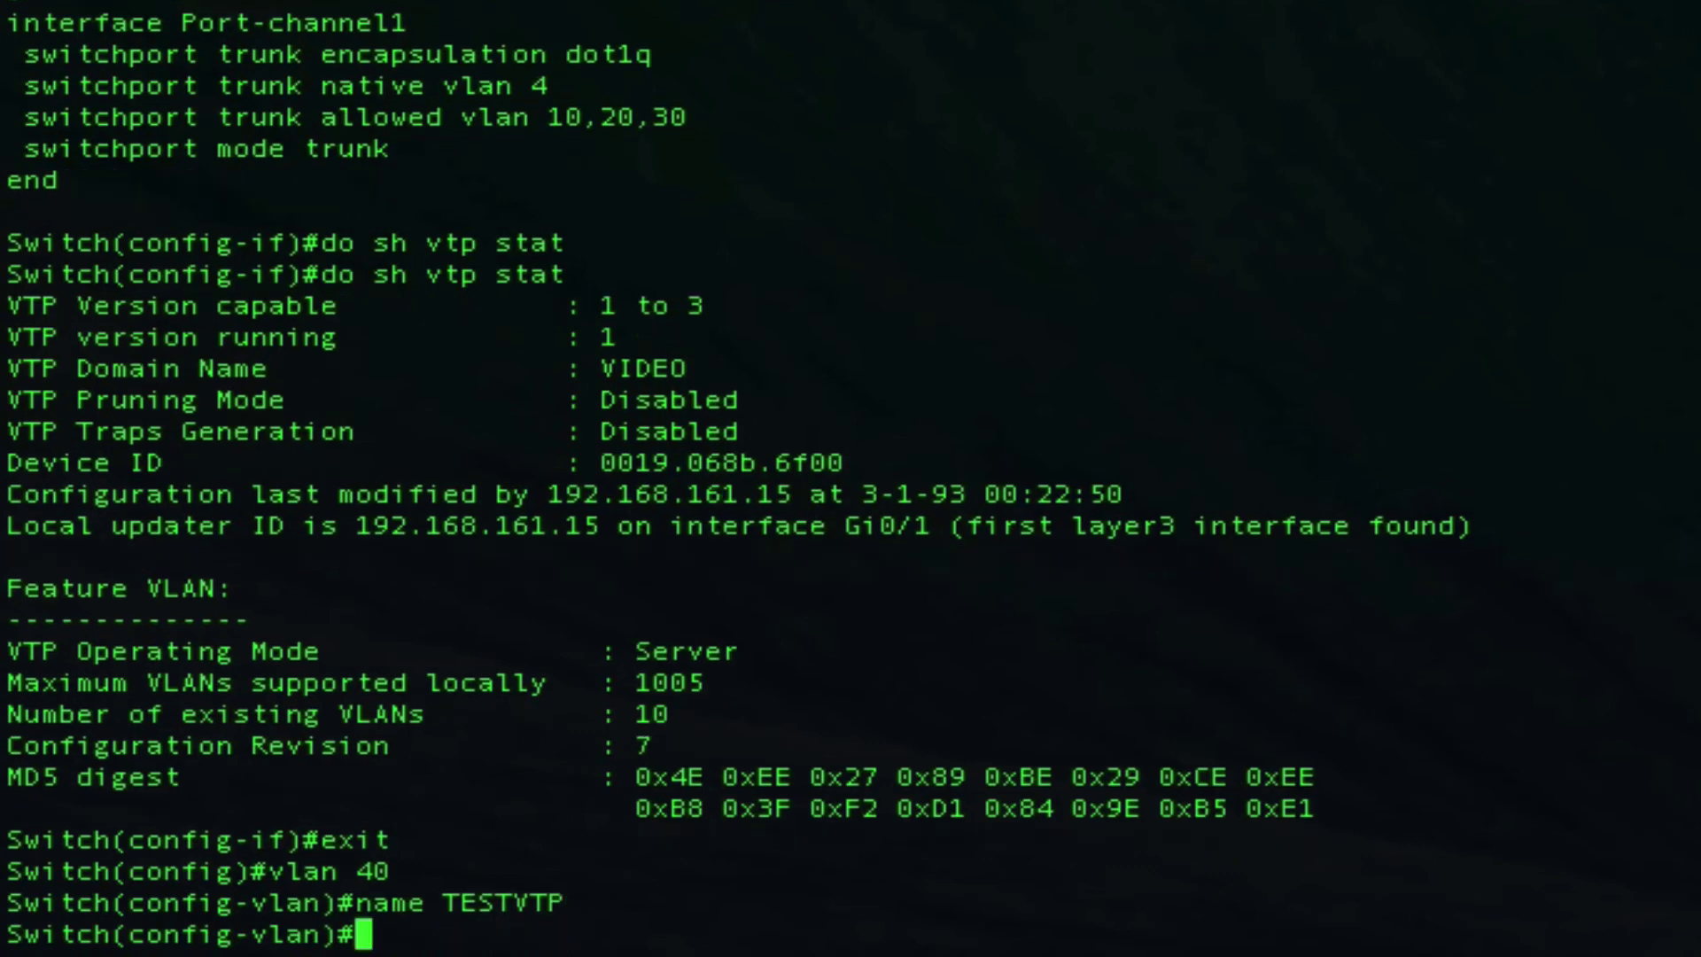
key("ctrl+z")
List the VLANs with 'sh vlan' and 'do sh vlan brief', confirming VLAN 40 TESTVTP is active on the client.
type("sh v")
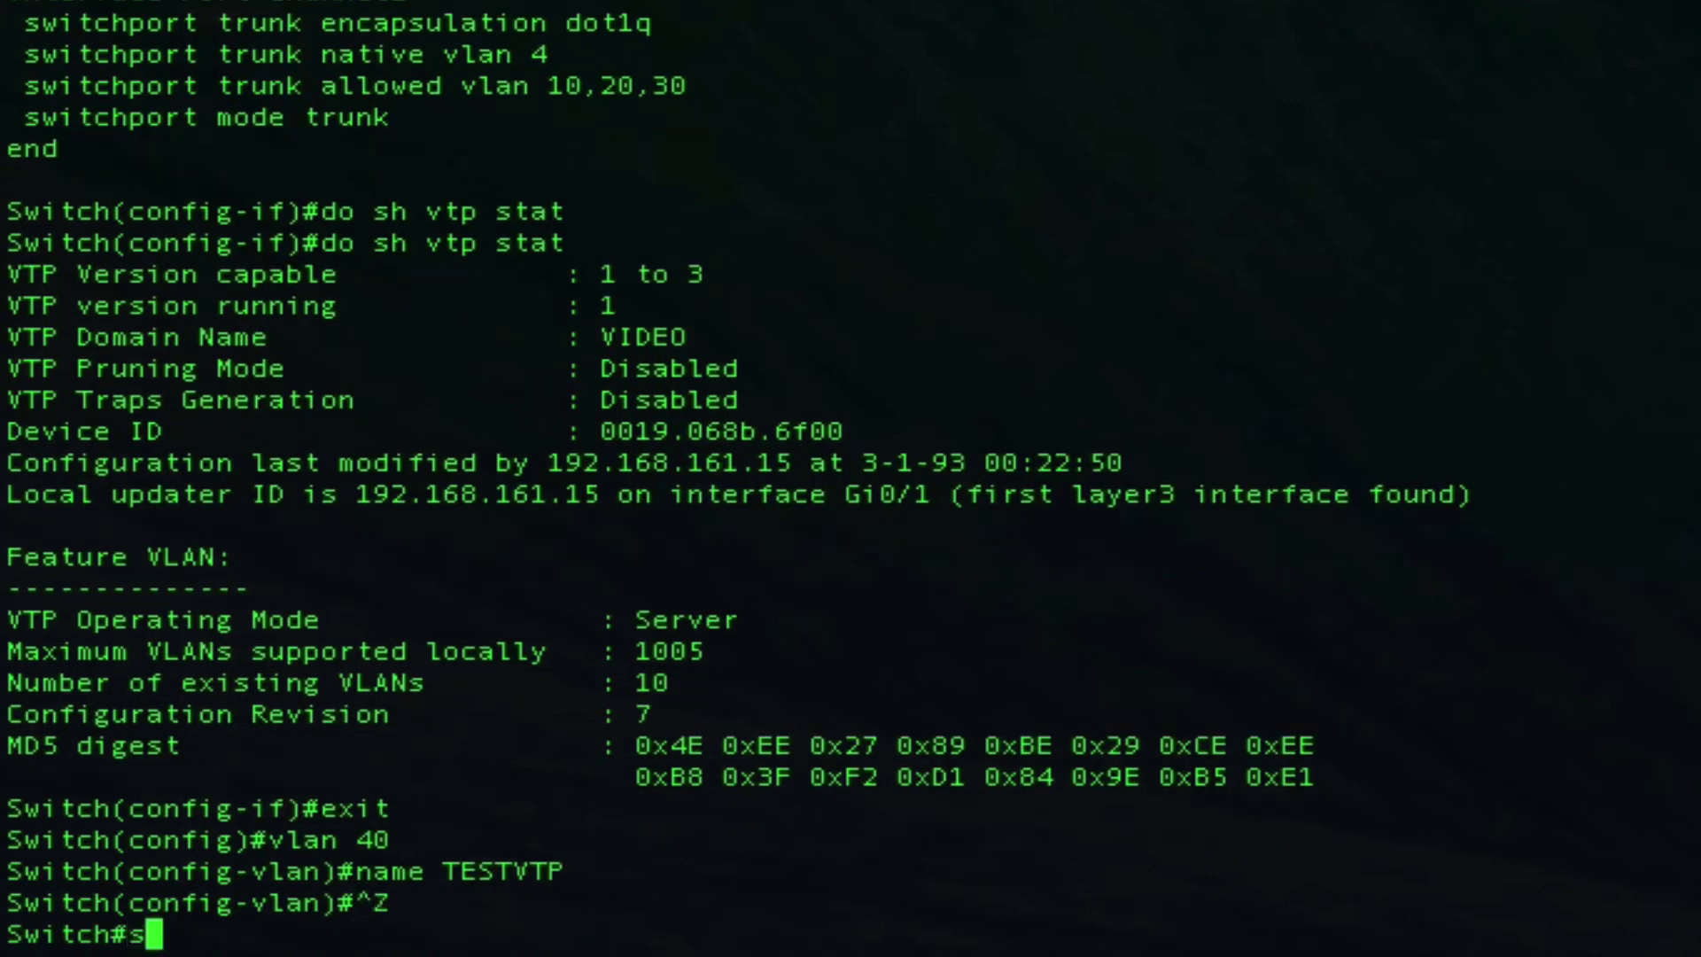
type("lan")
key("Return")
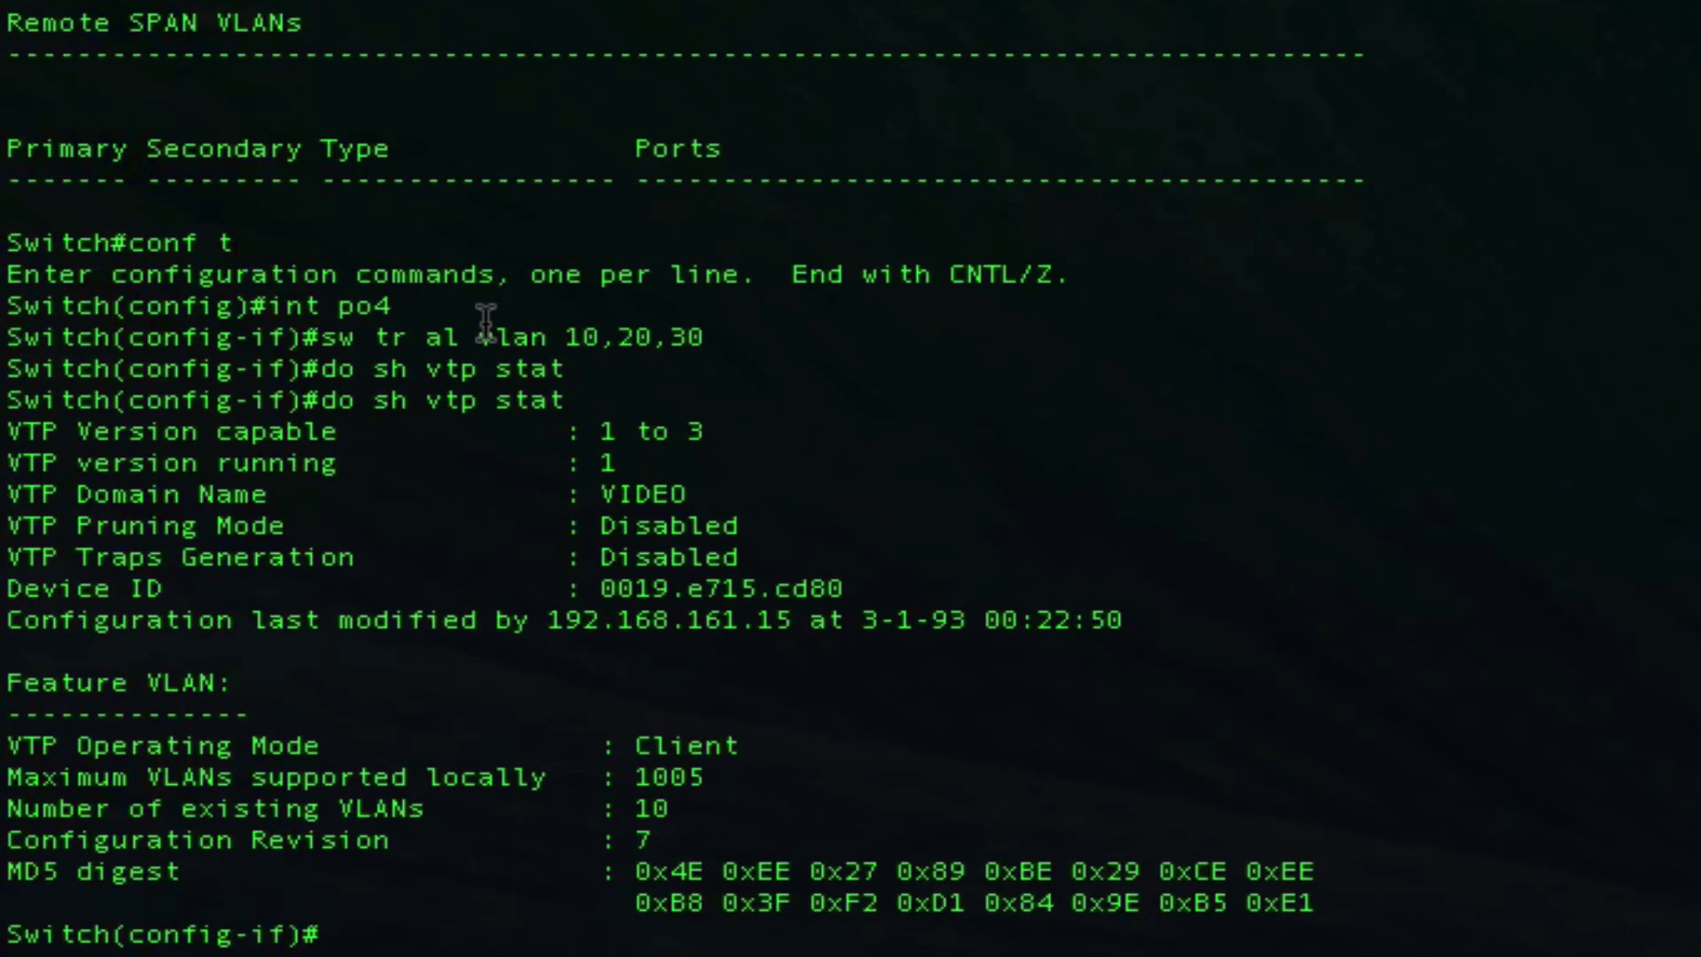
type("do sh vlan brief")
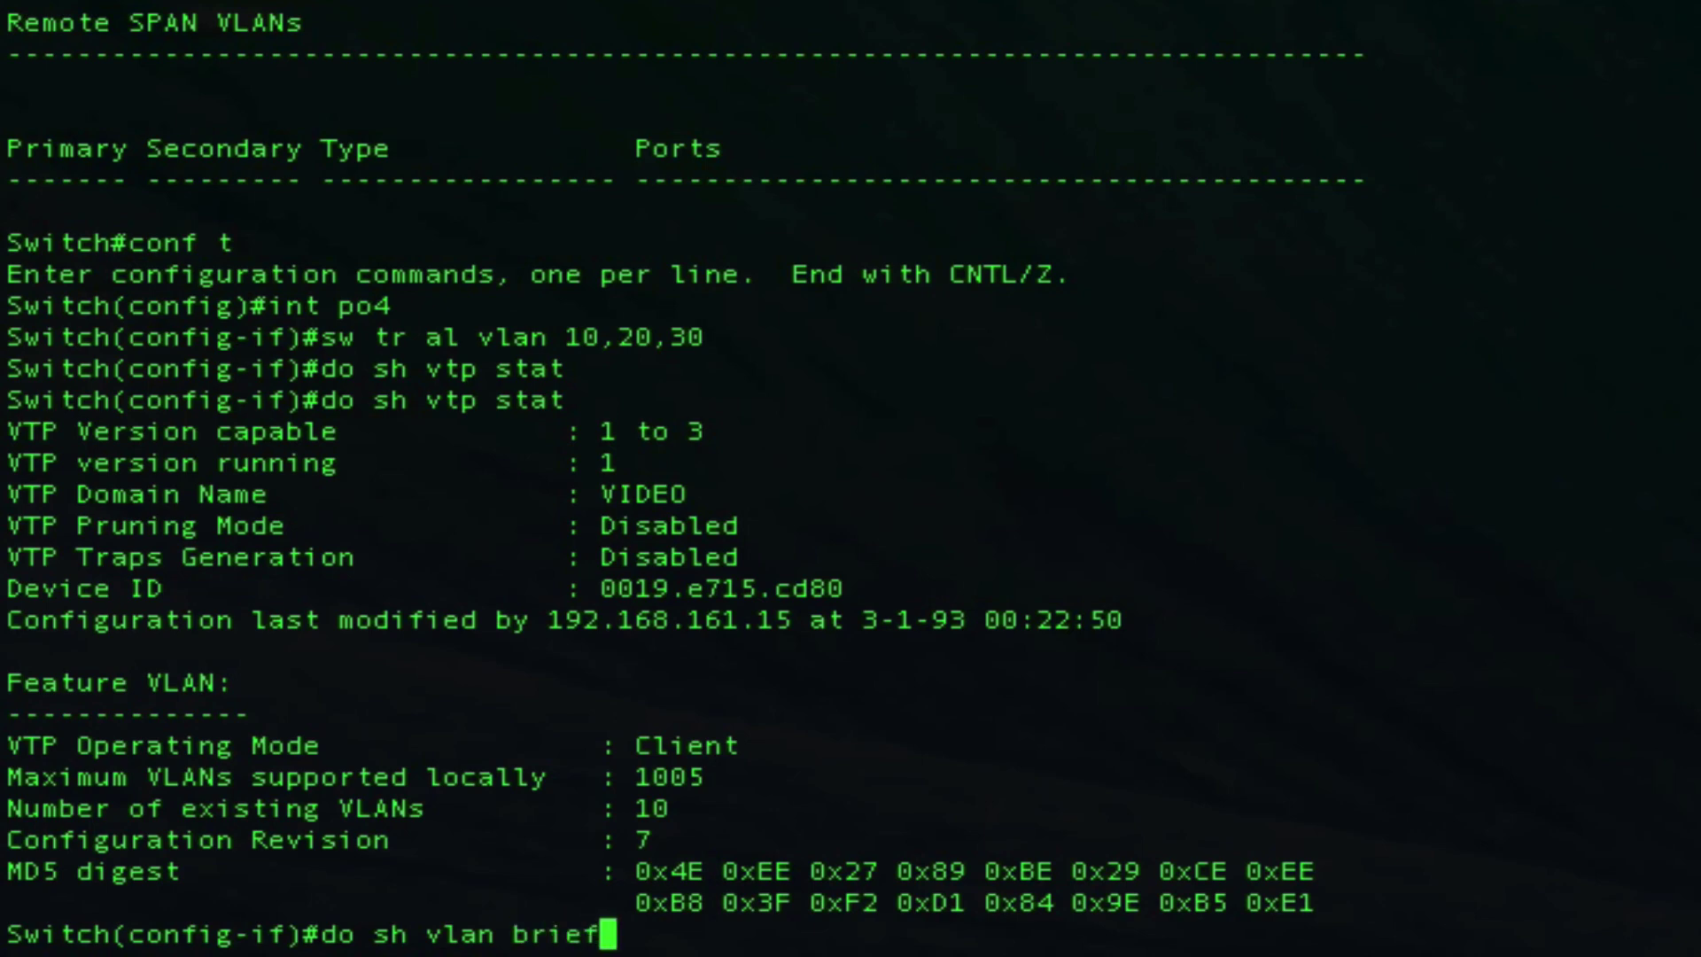
key("Return")
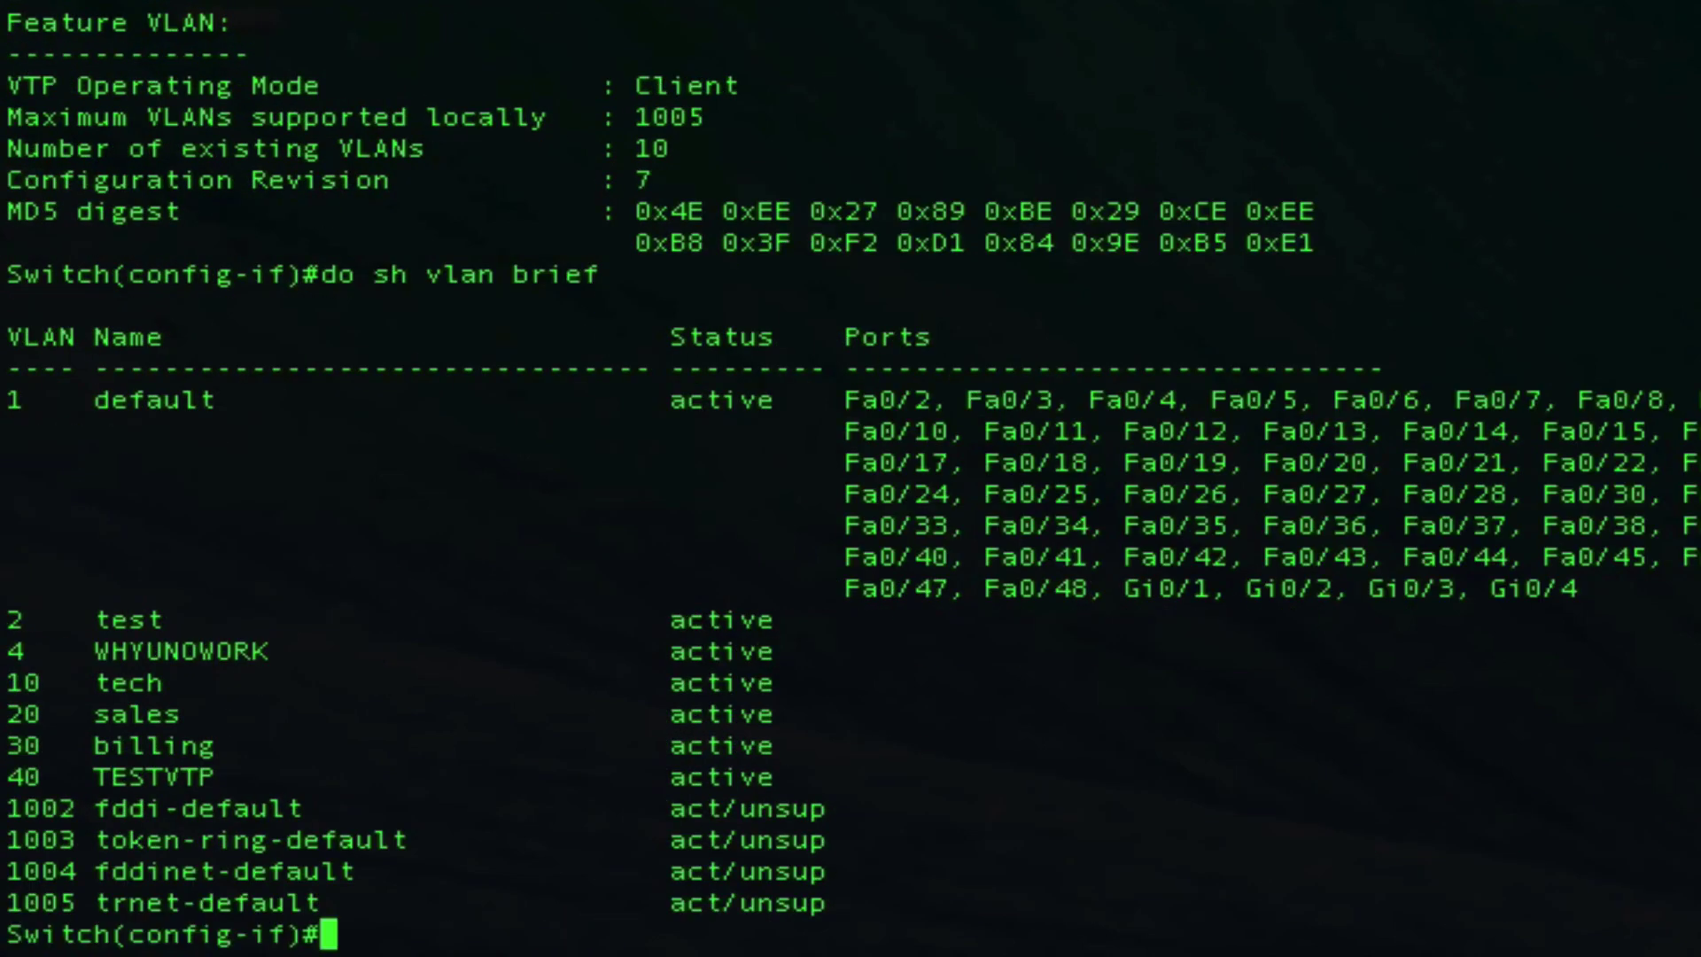